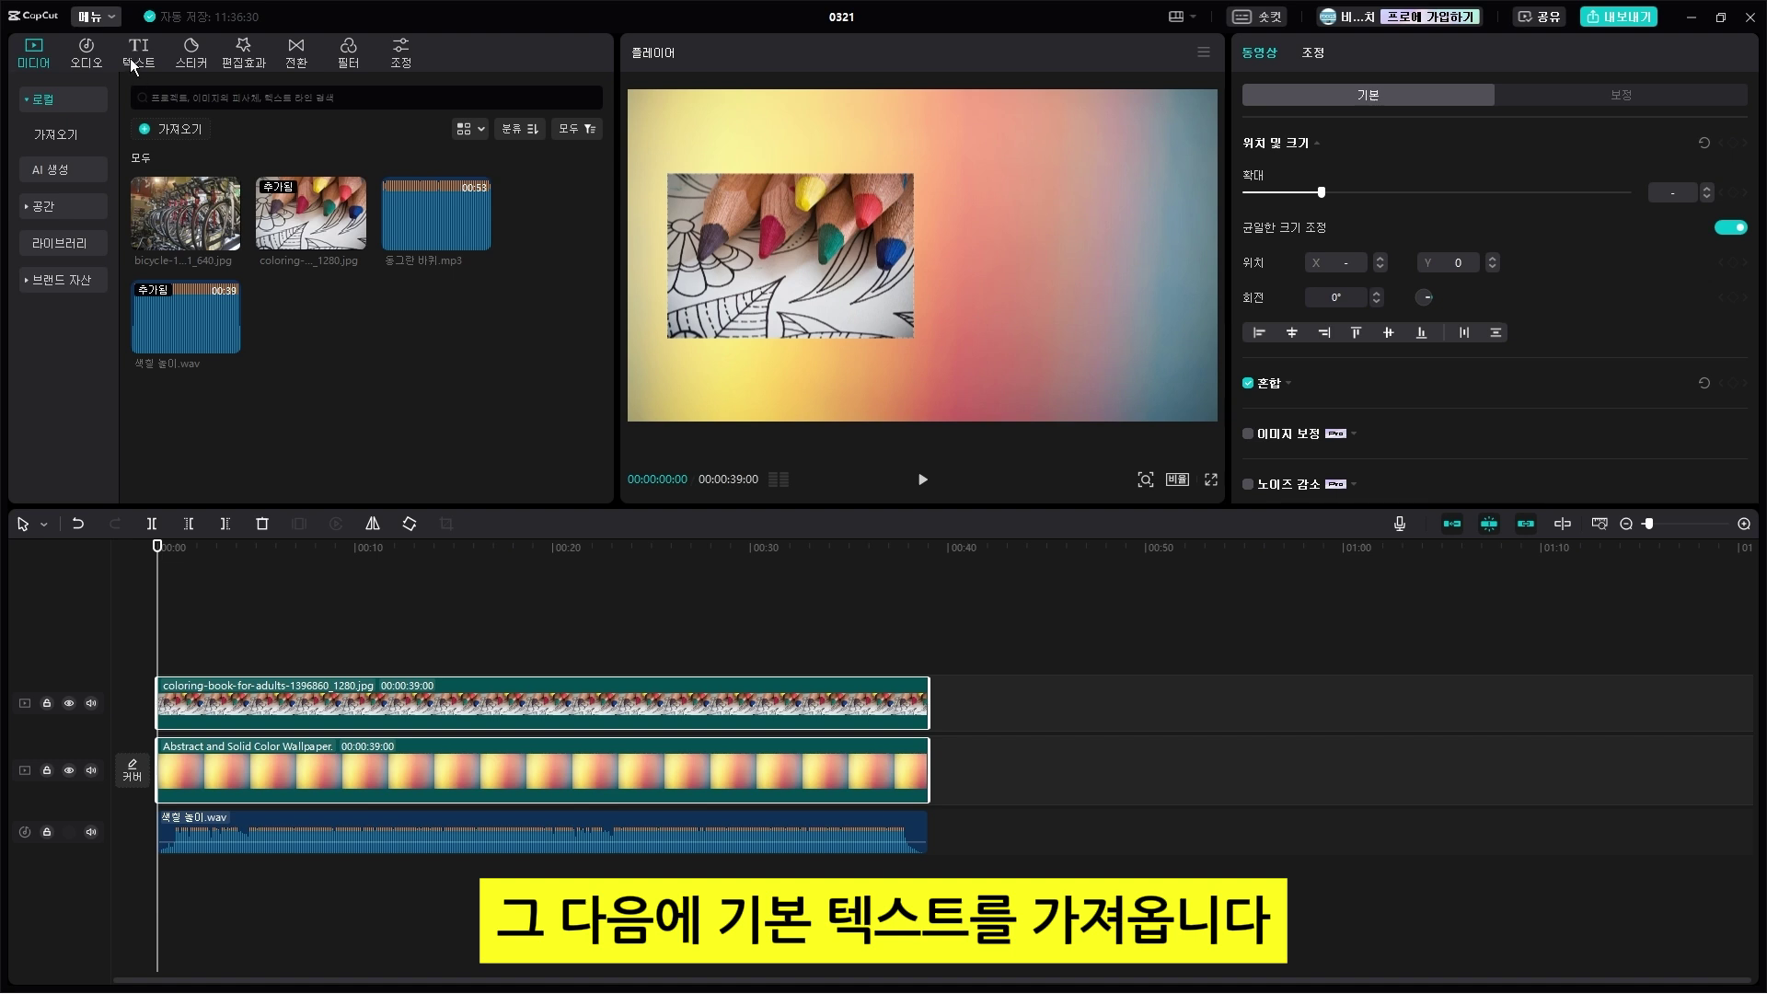
# Step: Add a default text clip above the picture track, spanning the whole song, and replace its text with the lyrics beginning "빨강 파랑 쓱쓱 색칠 놀이해"
pyautogui.click(138, 50)
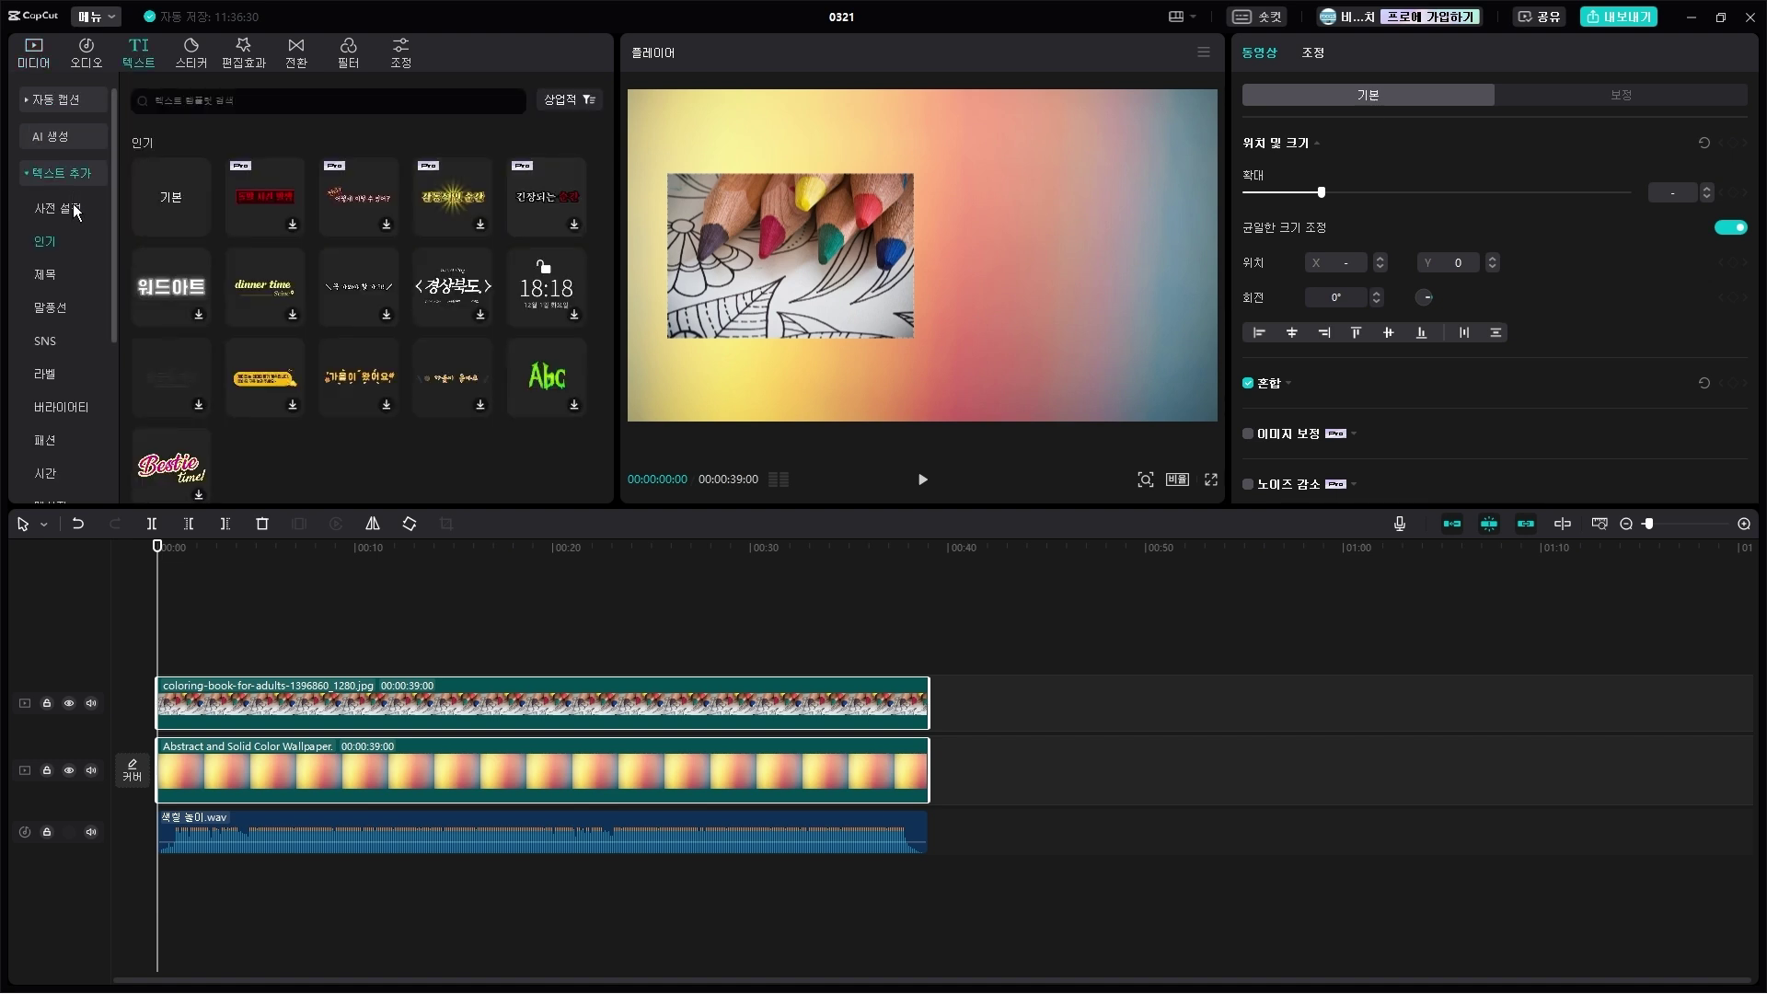
pyautogui.moveTo(156, 186); pyautogui.dragTo(154, 662)
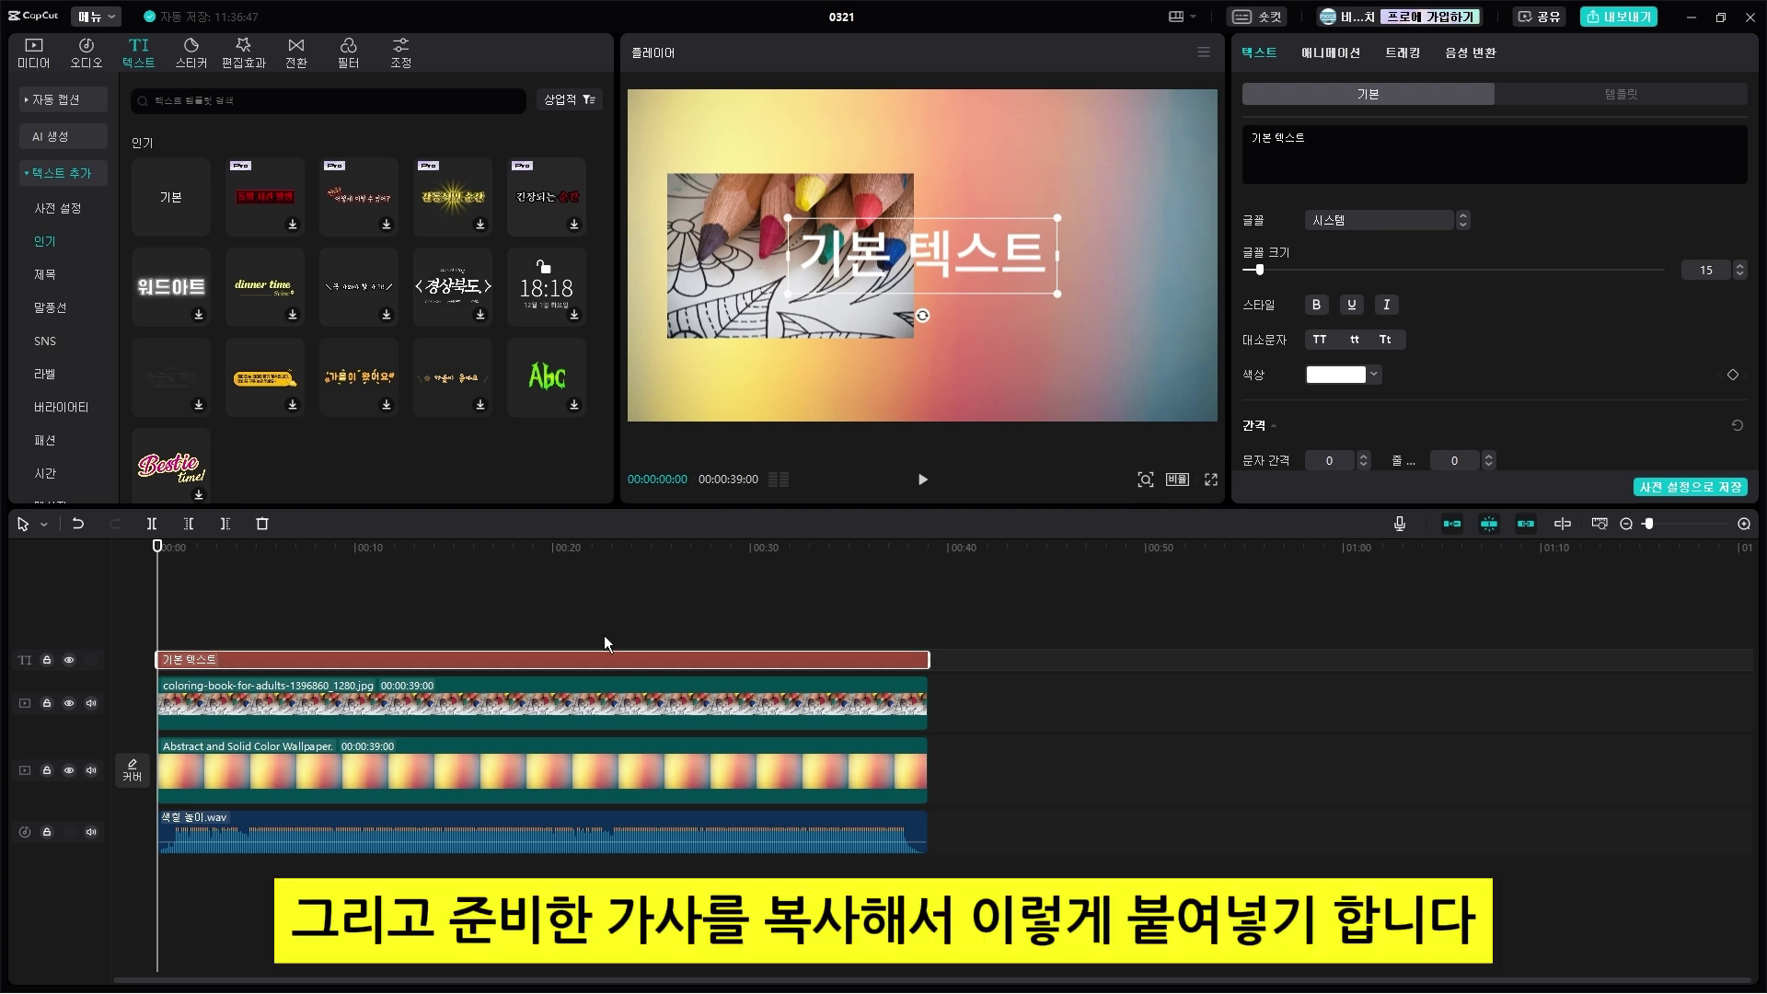
pyautogui.moveTo(1325, 140); pyautogui.dragTo(1211, 138)
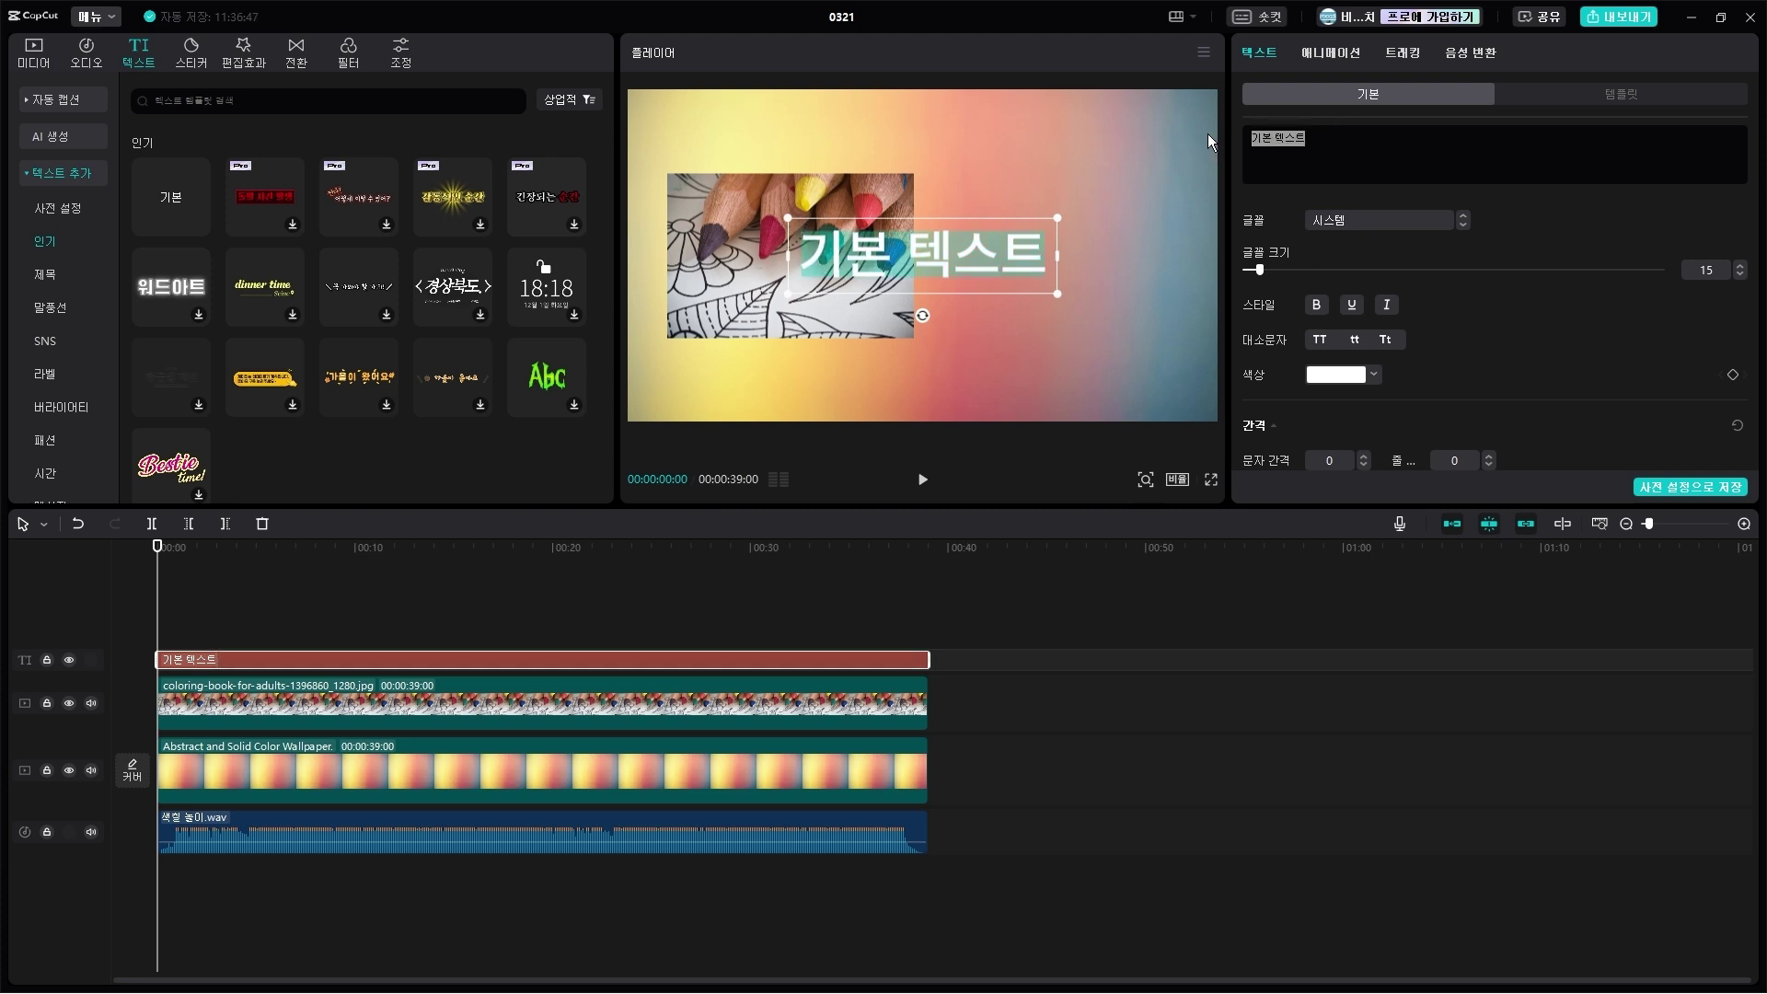
pyautogui.write('빨강 파랑 쓱쓱 색칠 놀이해 하얀 도화지 위에 다 예쁘게 칠해요 주황 노랑 초록색 예쁜 색깔들 가득가득 칠해요 색칠 놀이해')
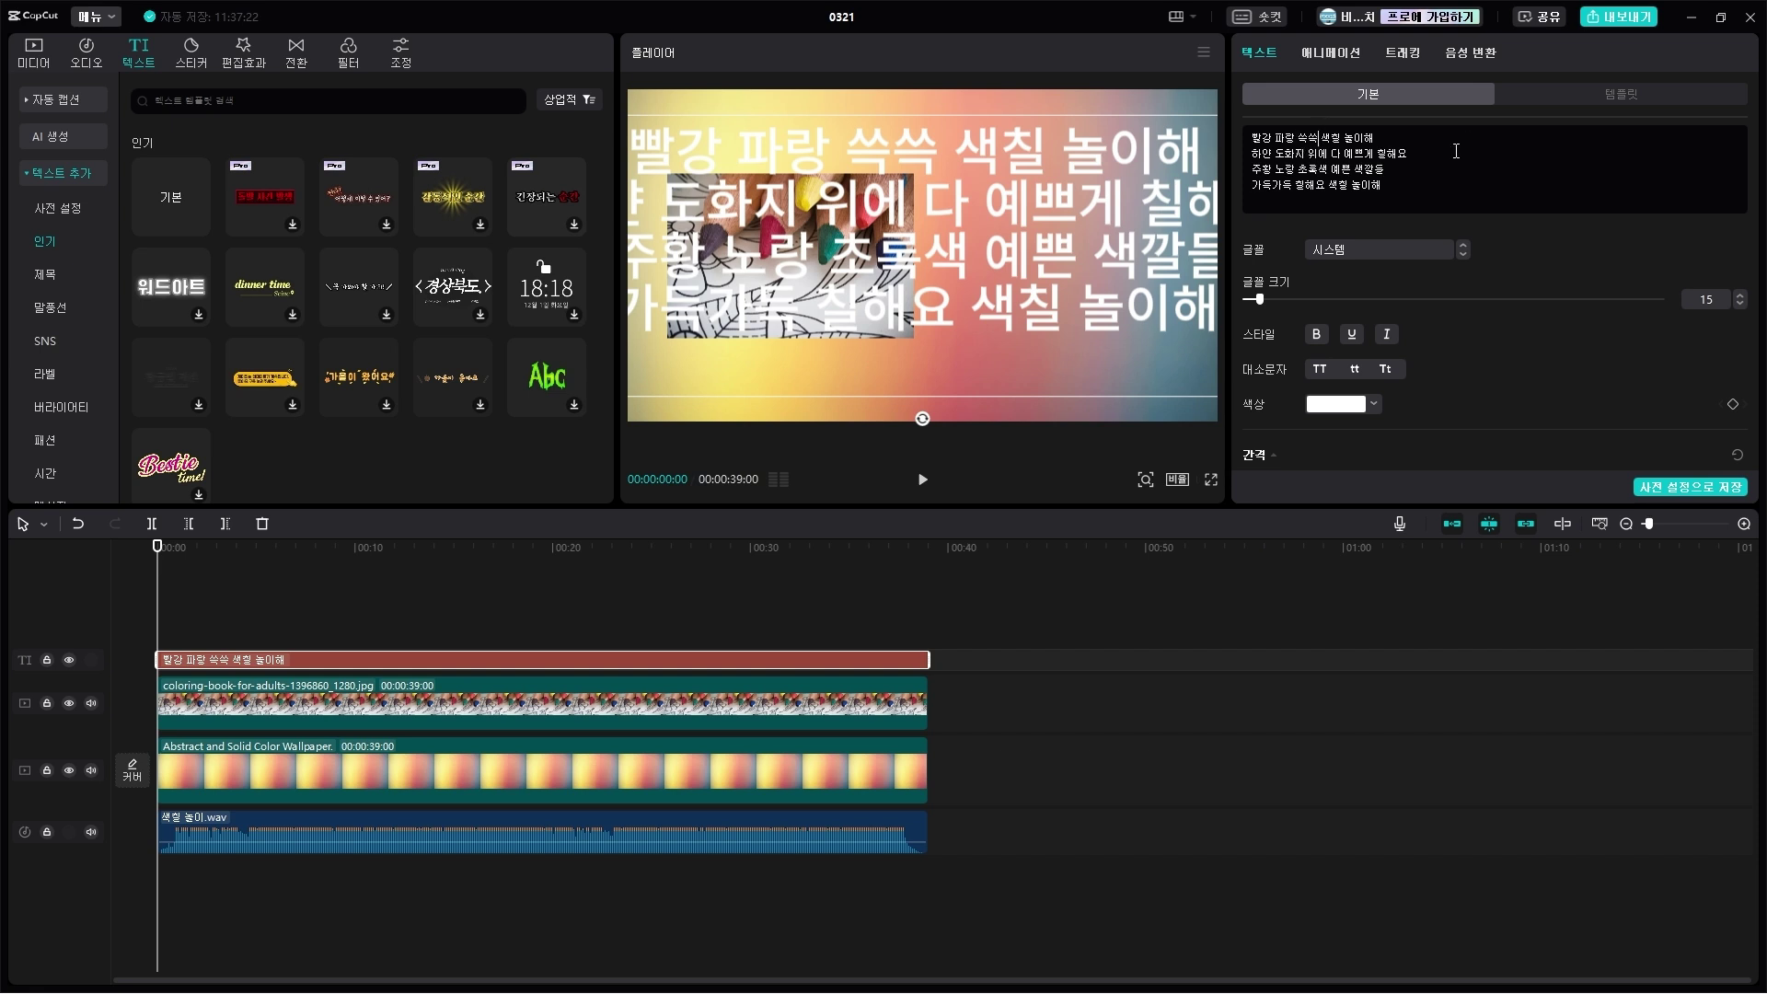
# Step: Split each of the four lyric lines in two, breaking after 쓱쓱, 위에, 초록색 and 가득가득 칠해요
pyautogui.click(1318, 137)
pyautogui.press('Return')
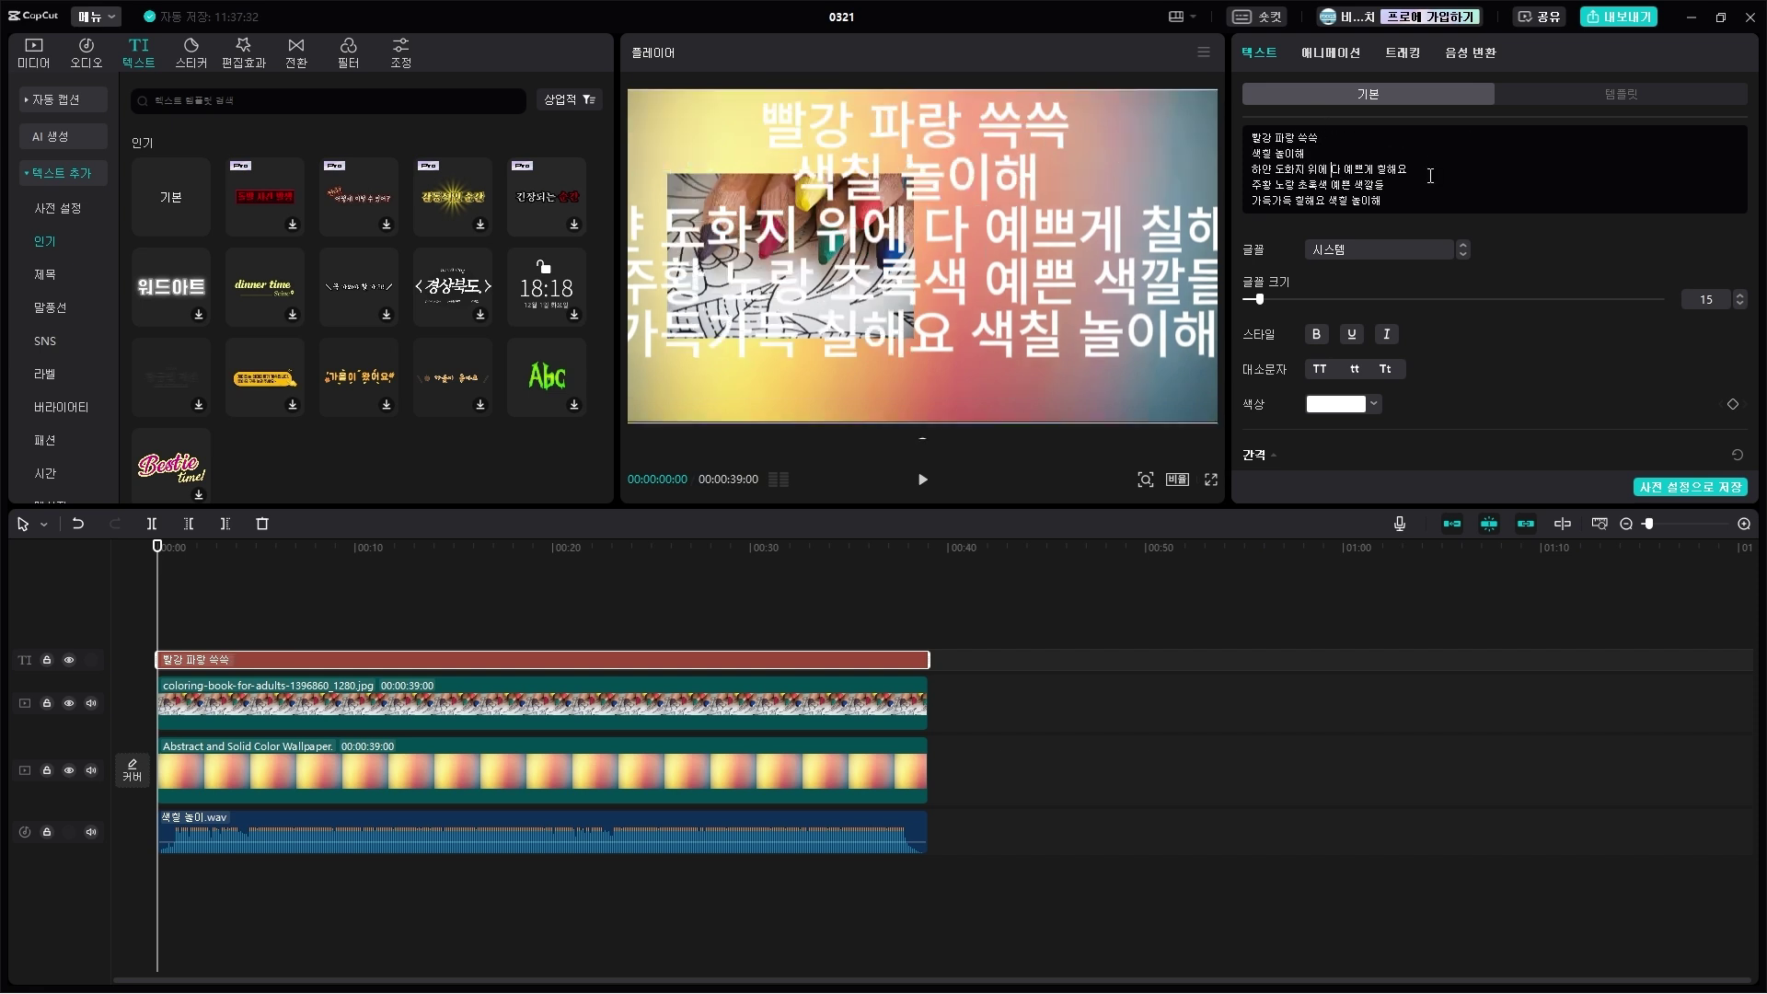
pyautogui.press('Return')
pyautogui.scroll(-1, 1362, 173)
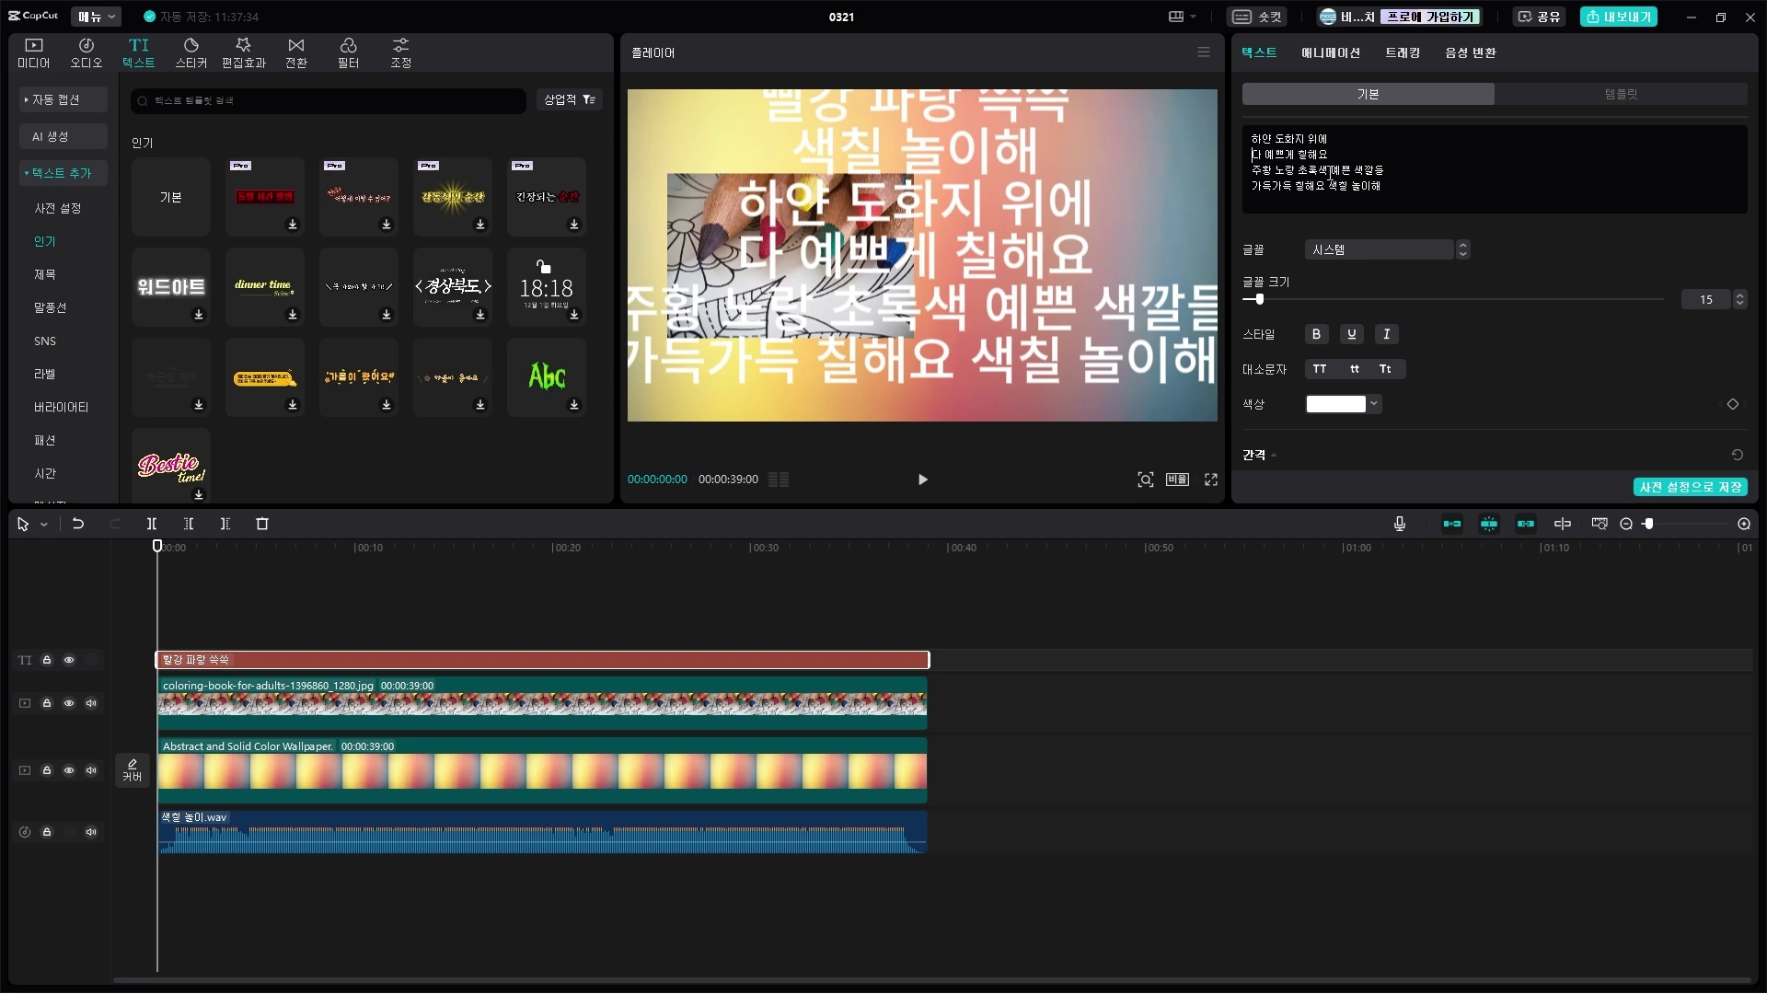
pyautogui.press('Return')
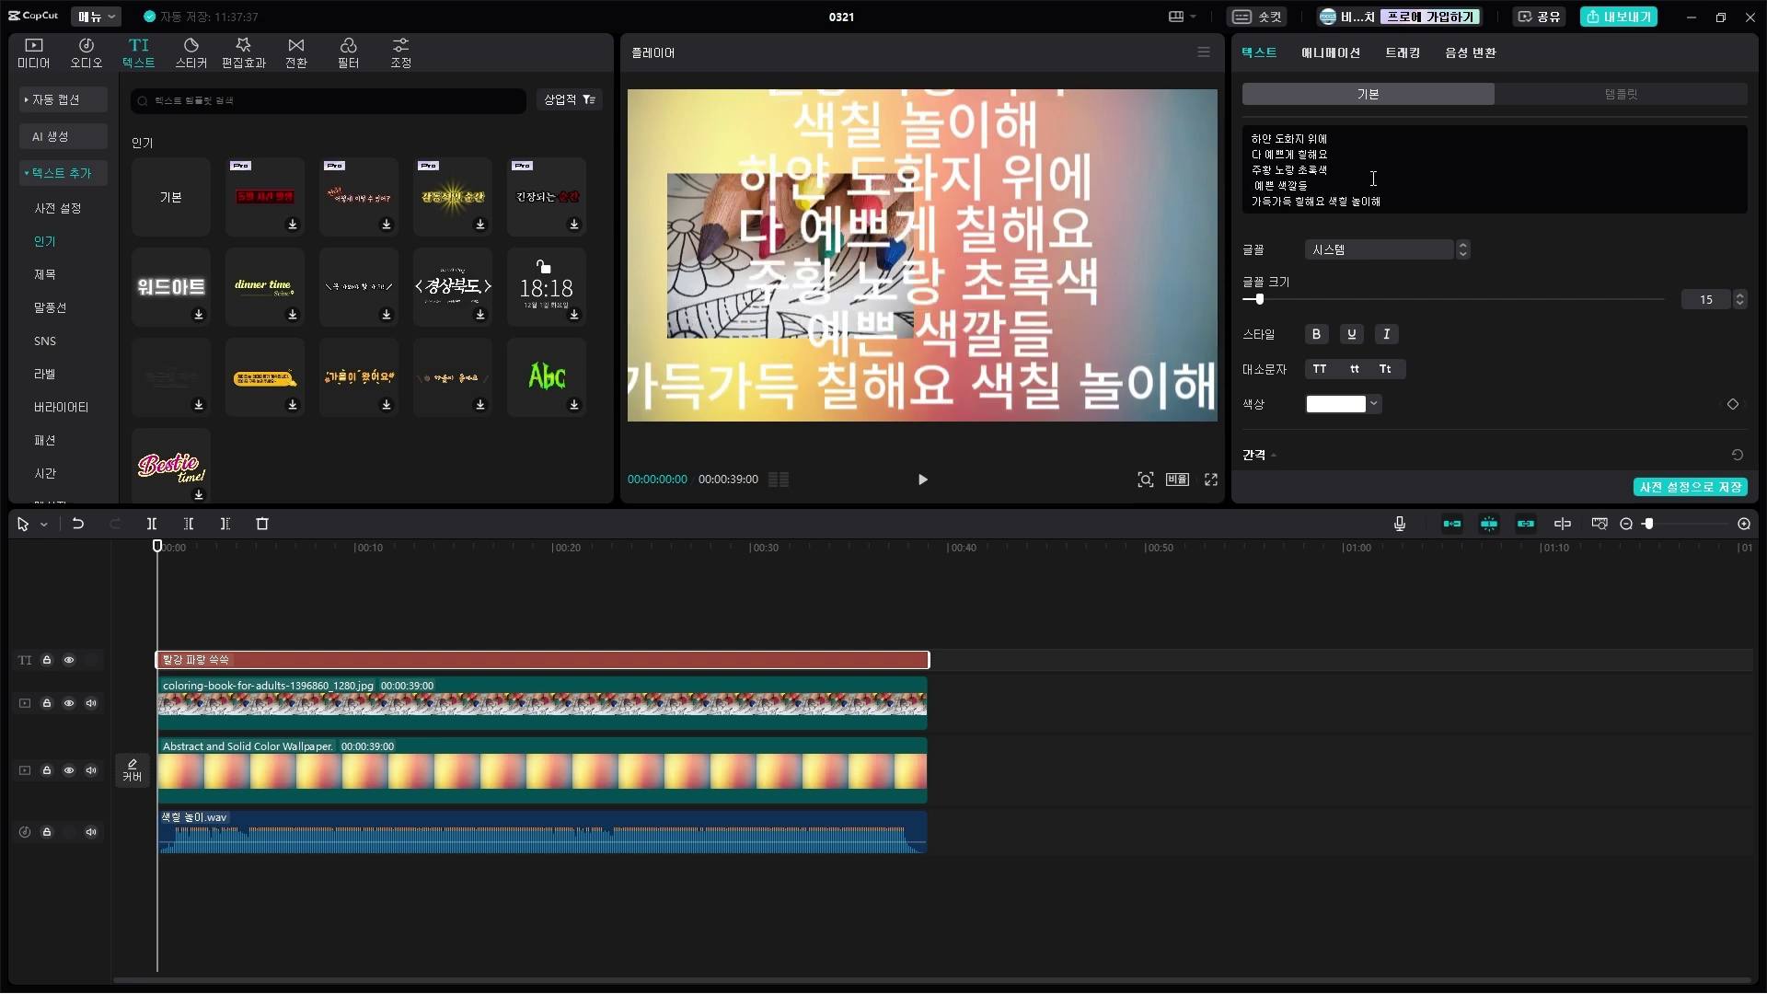
pyautogui.press('Delete')
pyautogui.scroll(-1, 1353, 188)
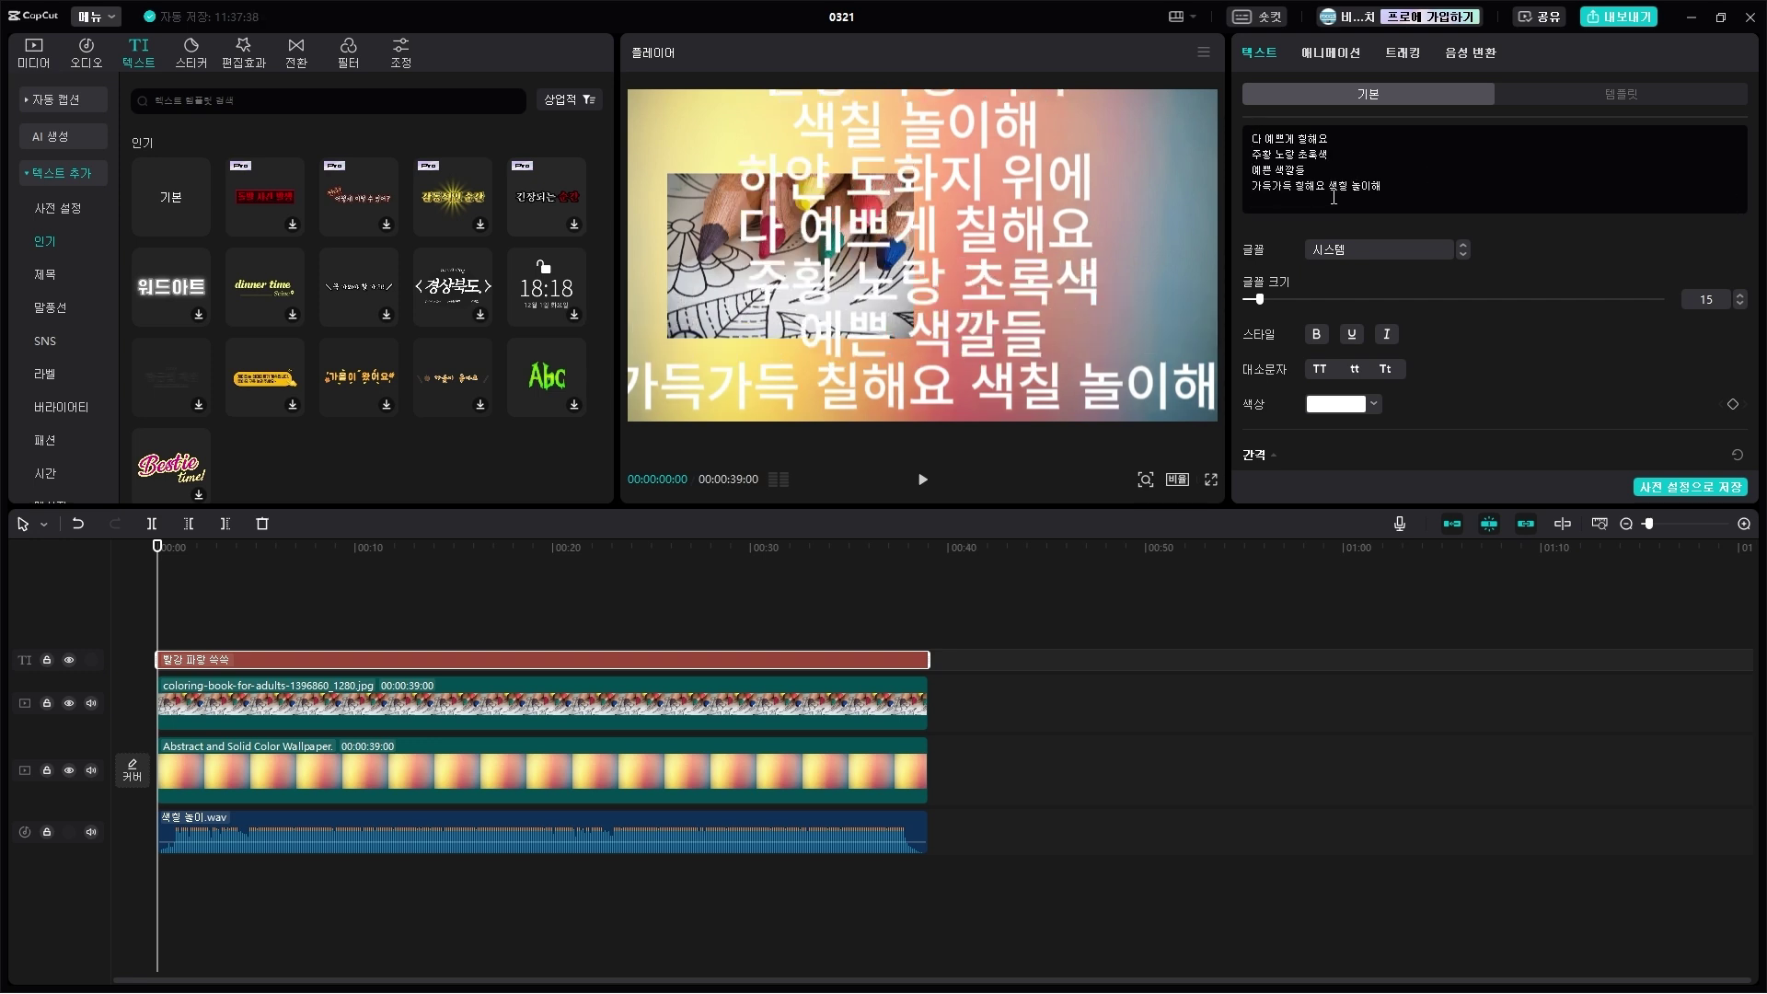
pyautogui.press('Return')
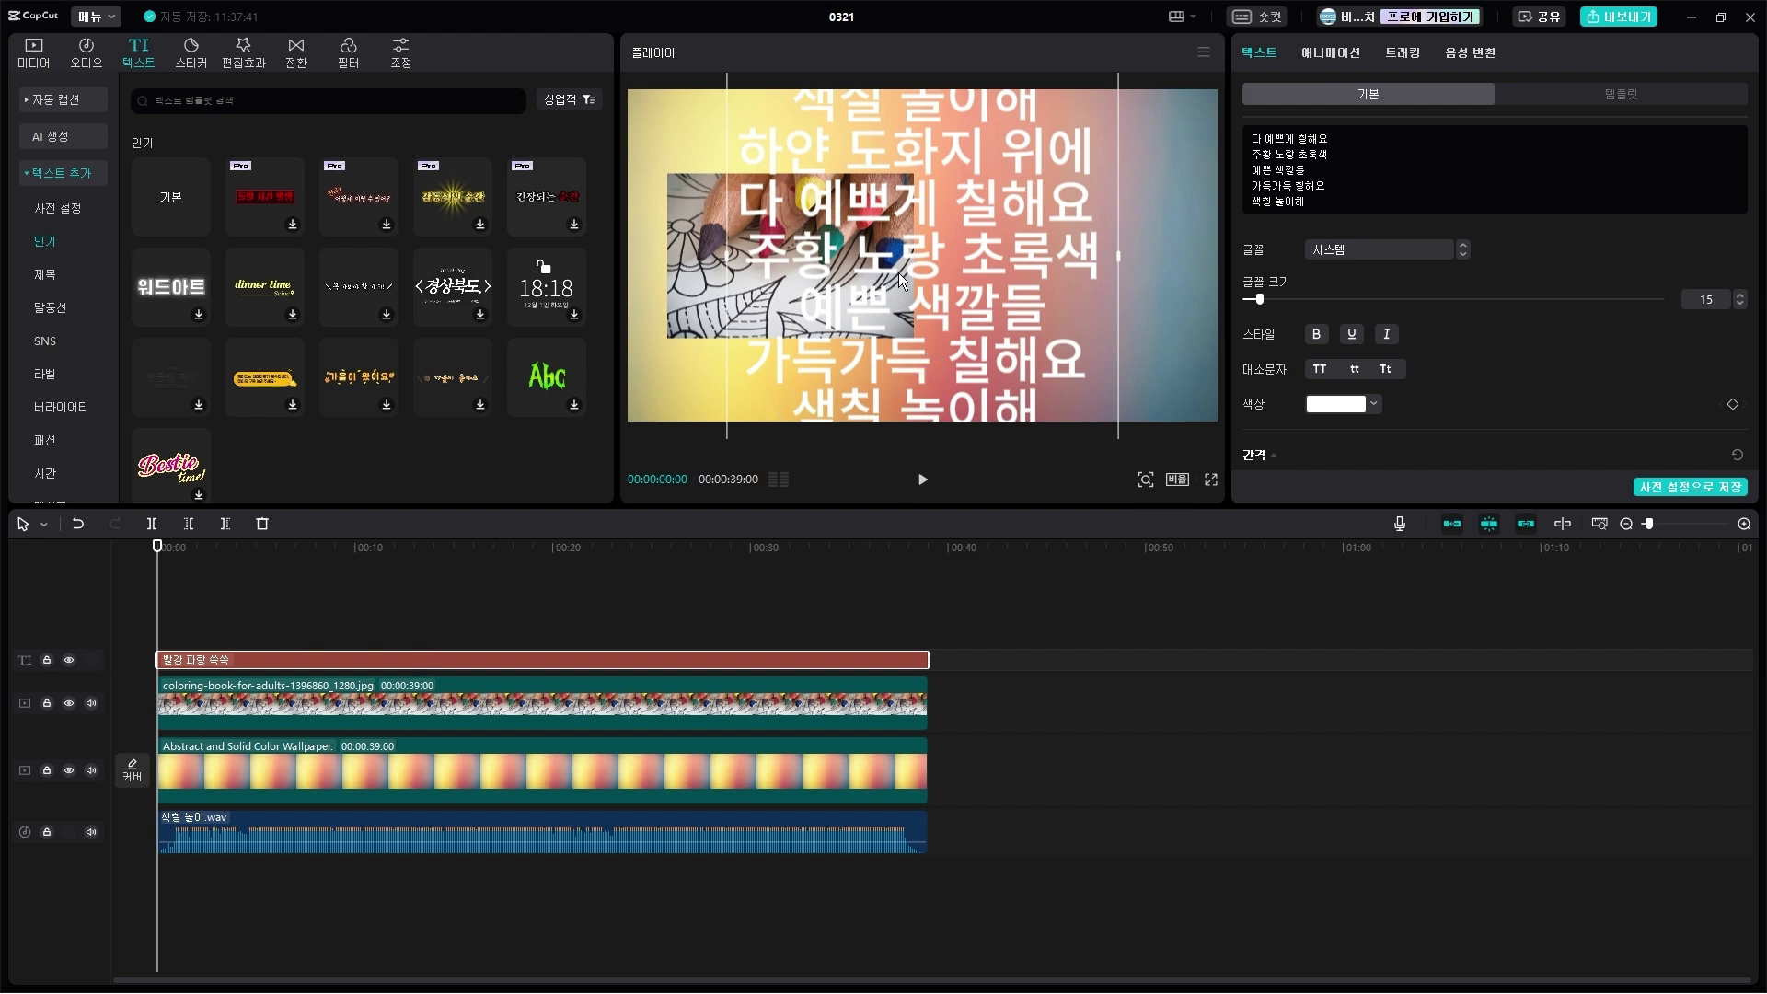
# Step: Shrink the lyrics text to about 62% and place it beside the coloring picture in the preview
pyautogui.moveTo(931, 298); pyautogui.dragTo(1057, 289)
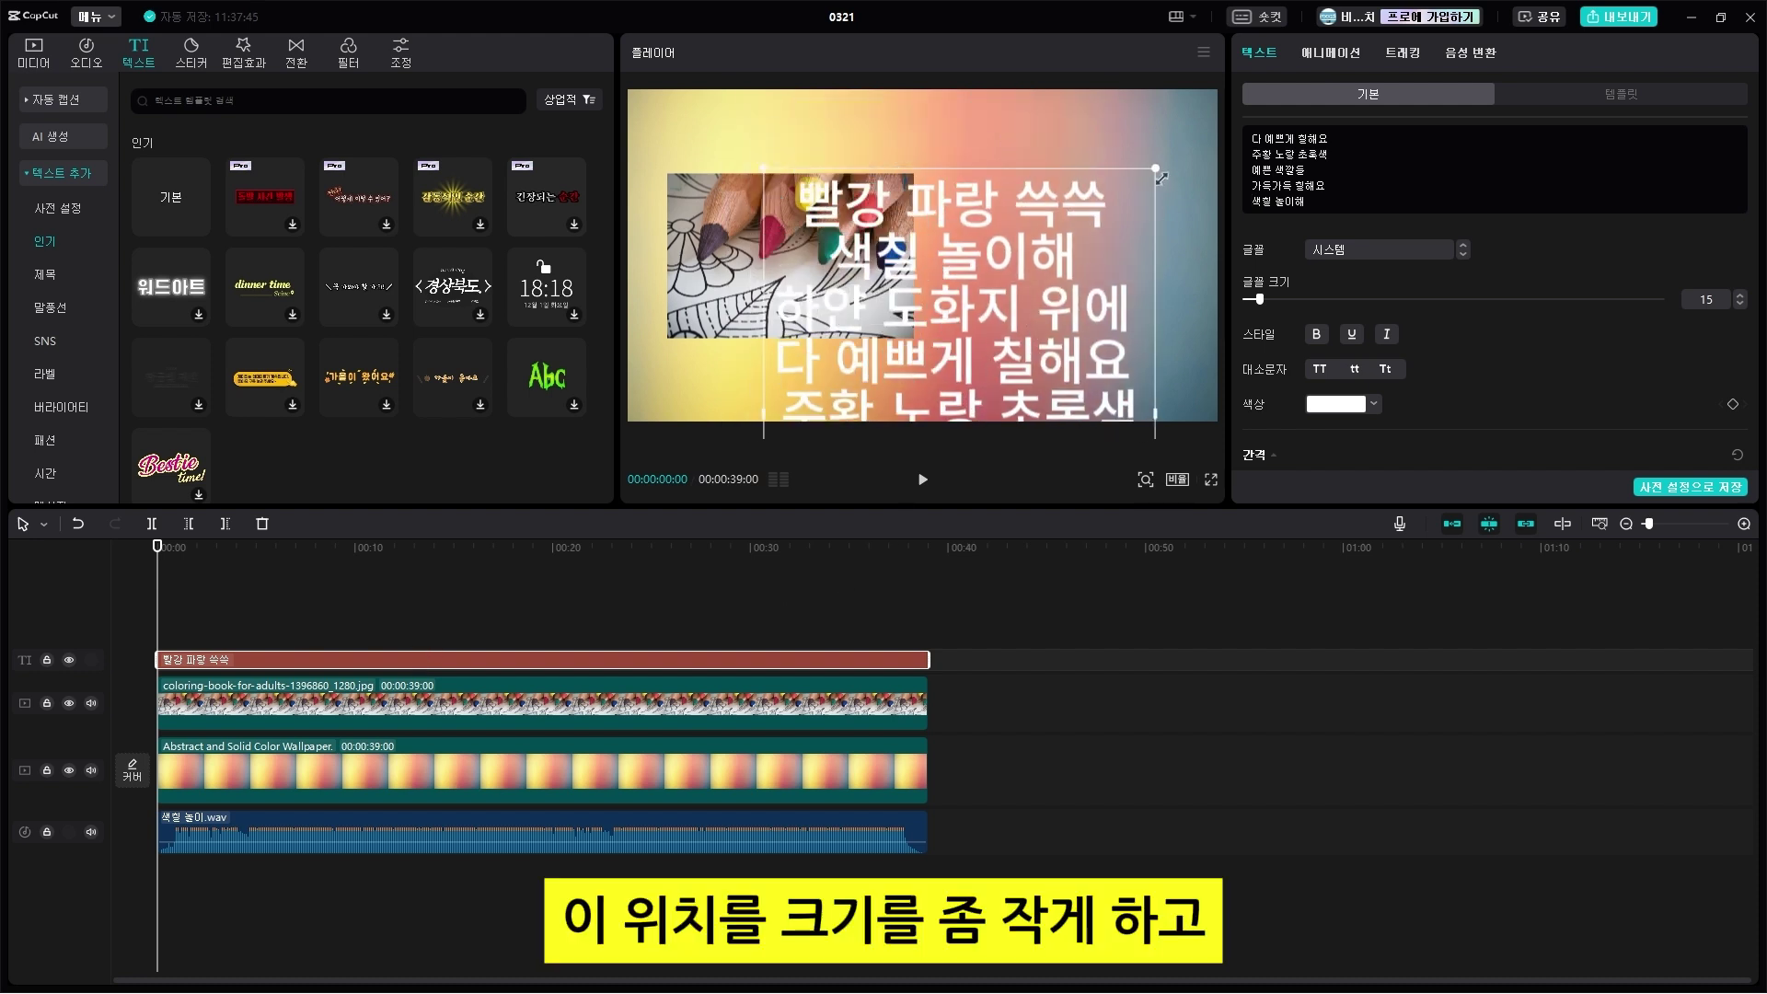
pyautogui.moveTo(1161, 178); pyautogui.dragTo(1024, 311)
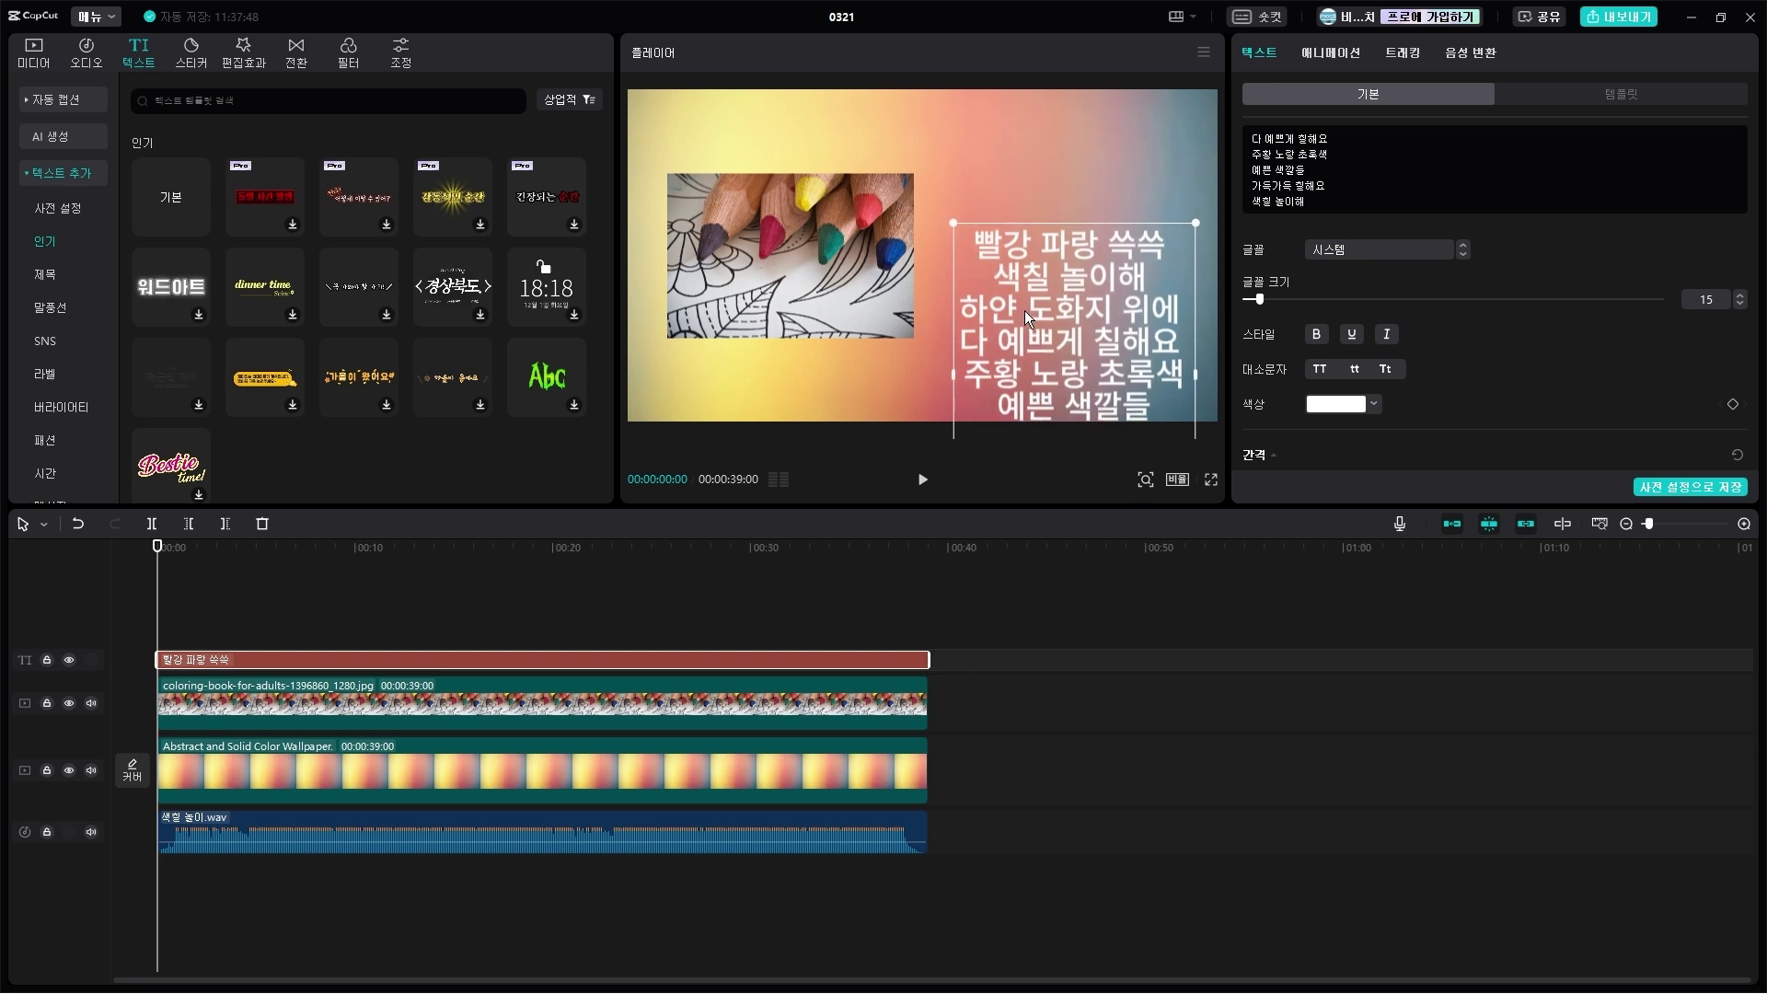
pyautogui.click(871, 367)
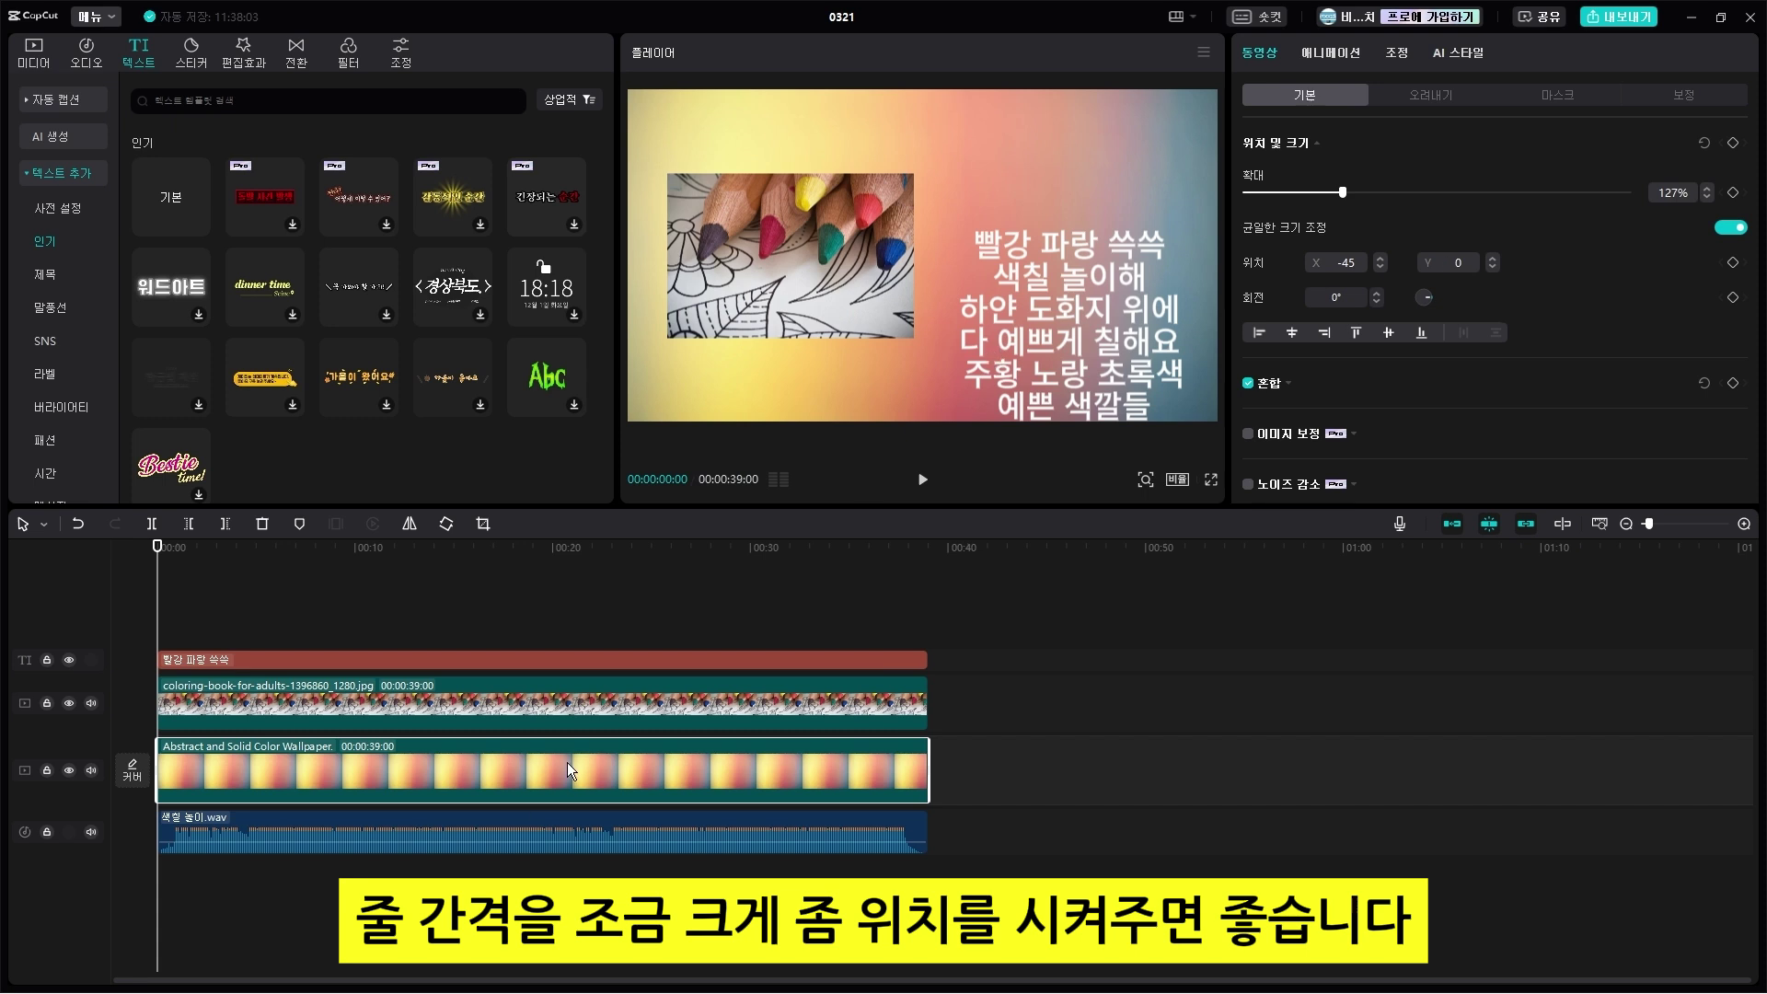
# Step: Set the lyrics' line spacing to 10 and move the text block down to about X 988, Y -1191
pyautogui.click(715, 653)
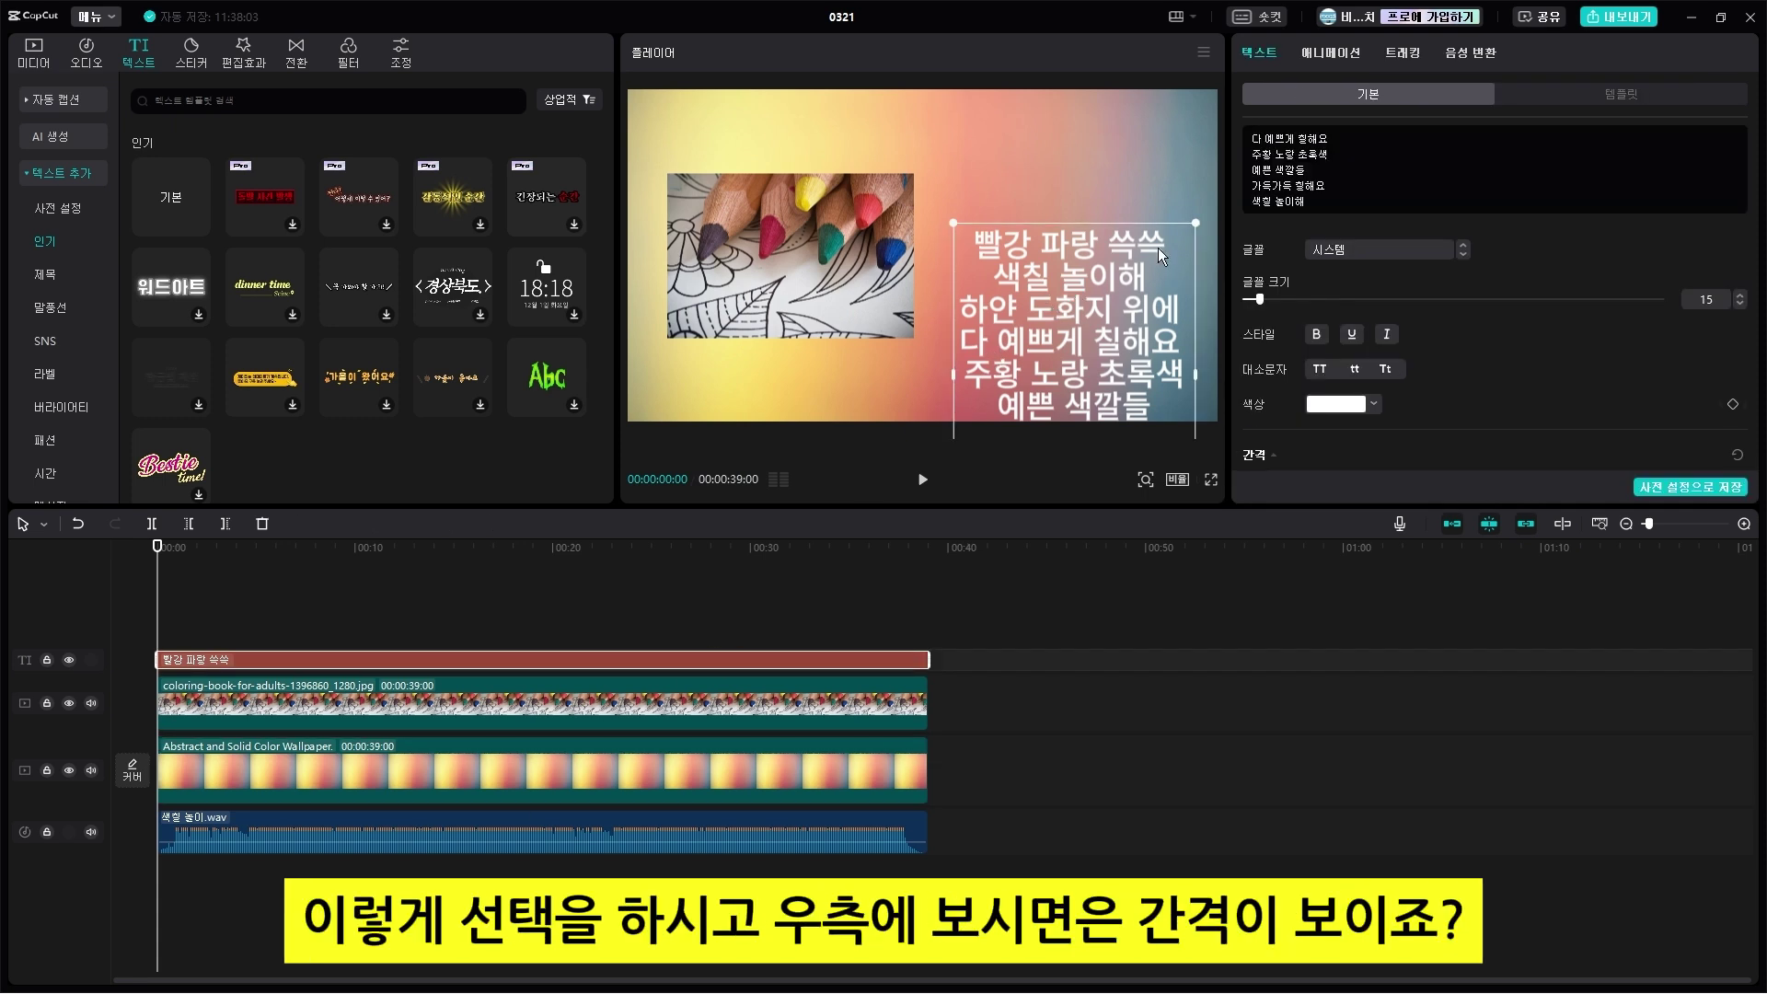
pyautogui.scroll(-3, 1439, 339)
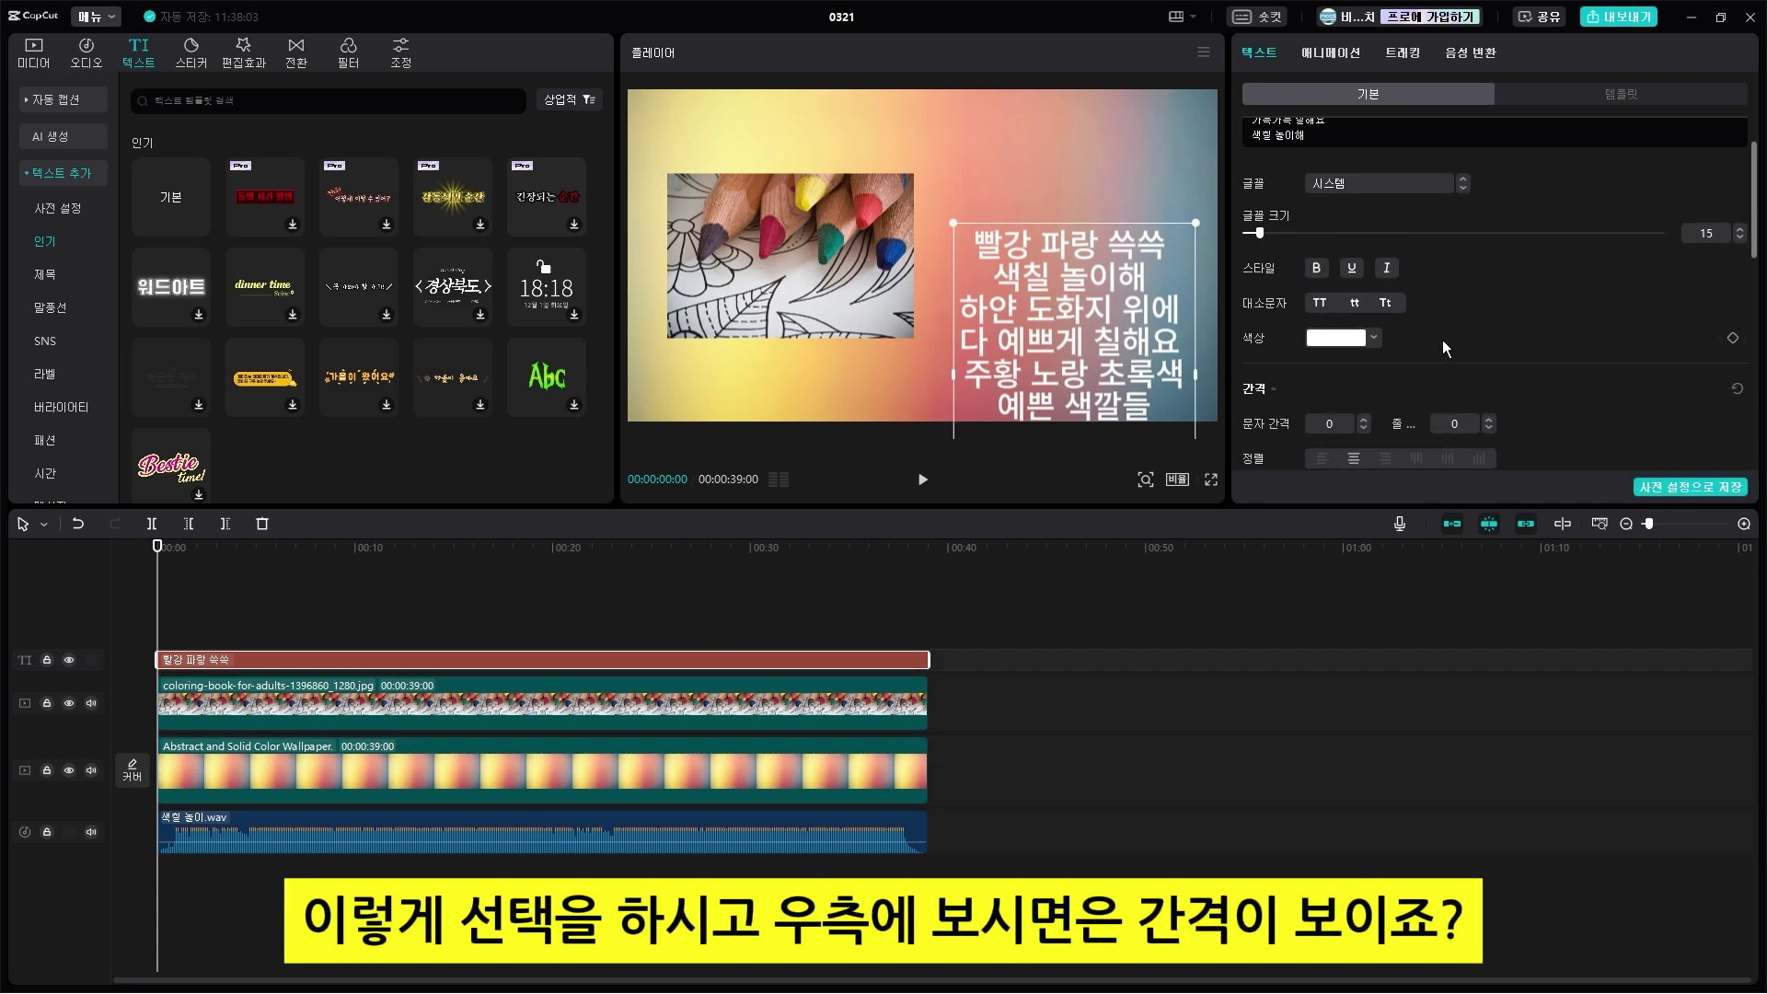
pyautogui.scroll(-1, 1344, 372)
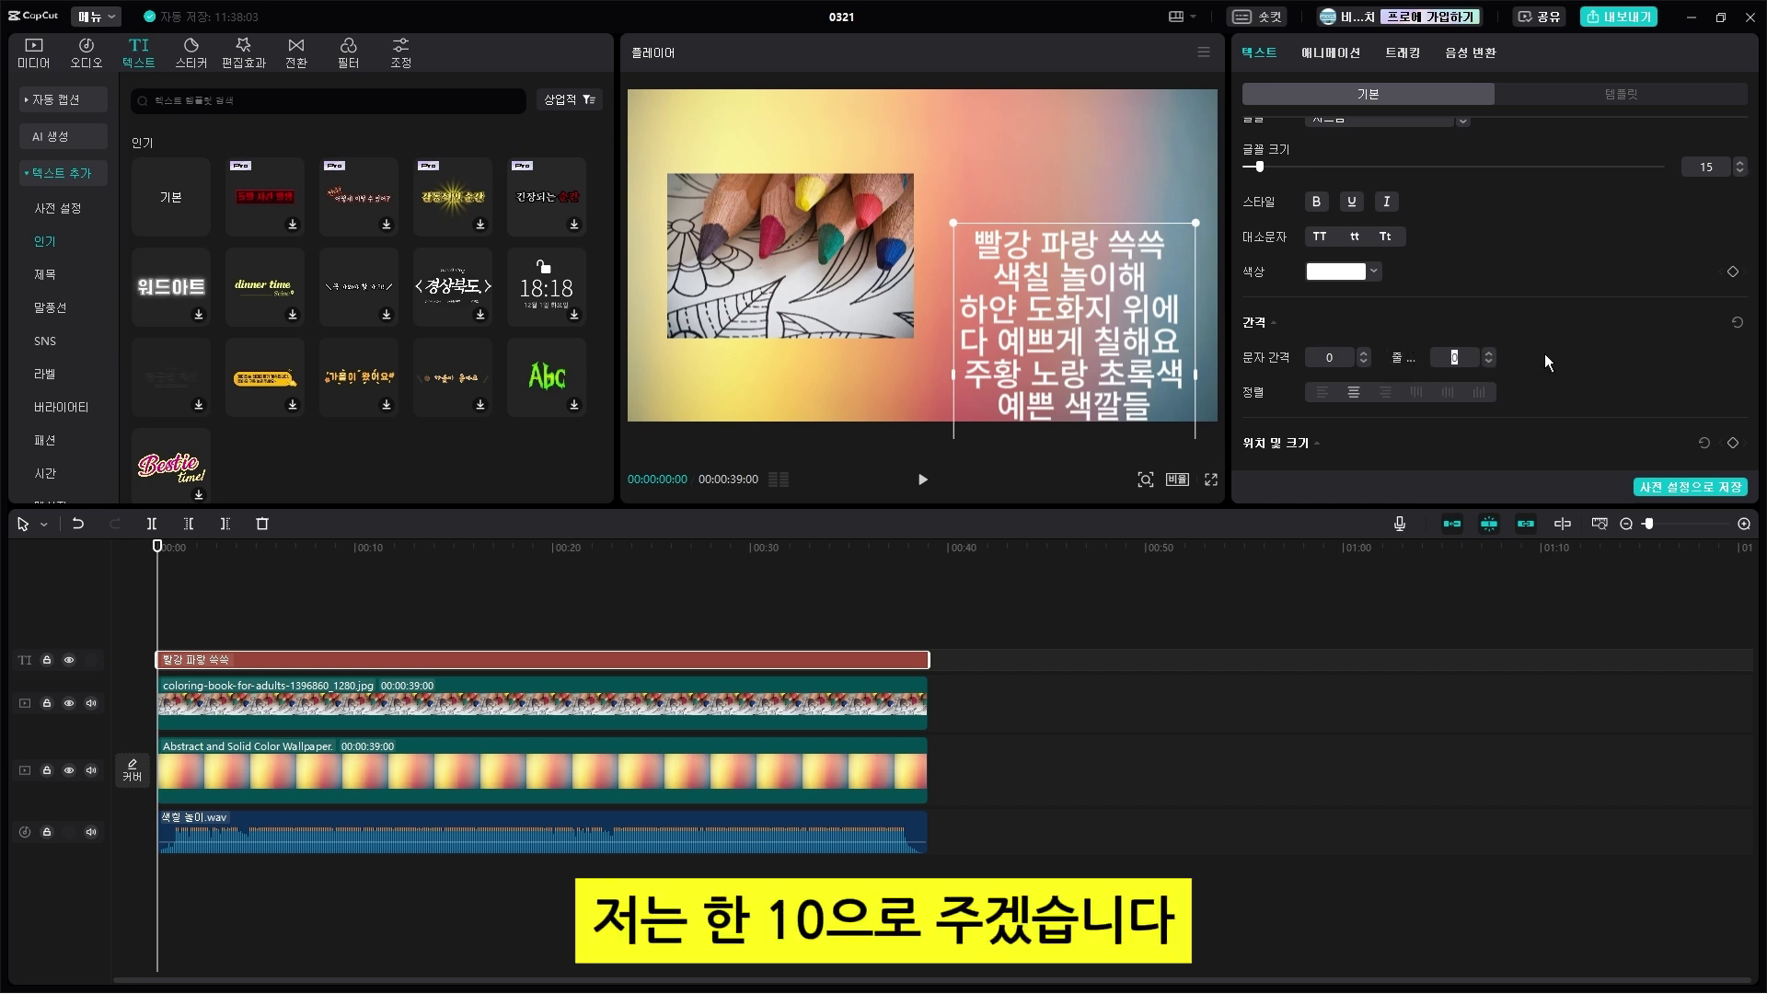
pyautogui.write('10')
pyautogui.press('Return')
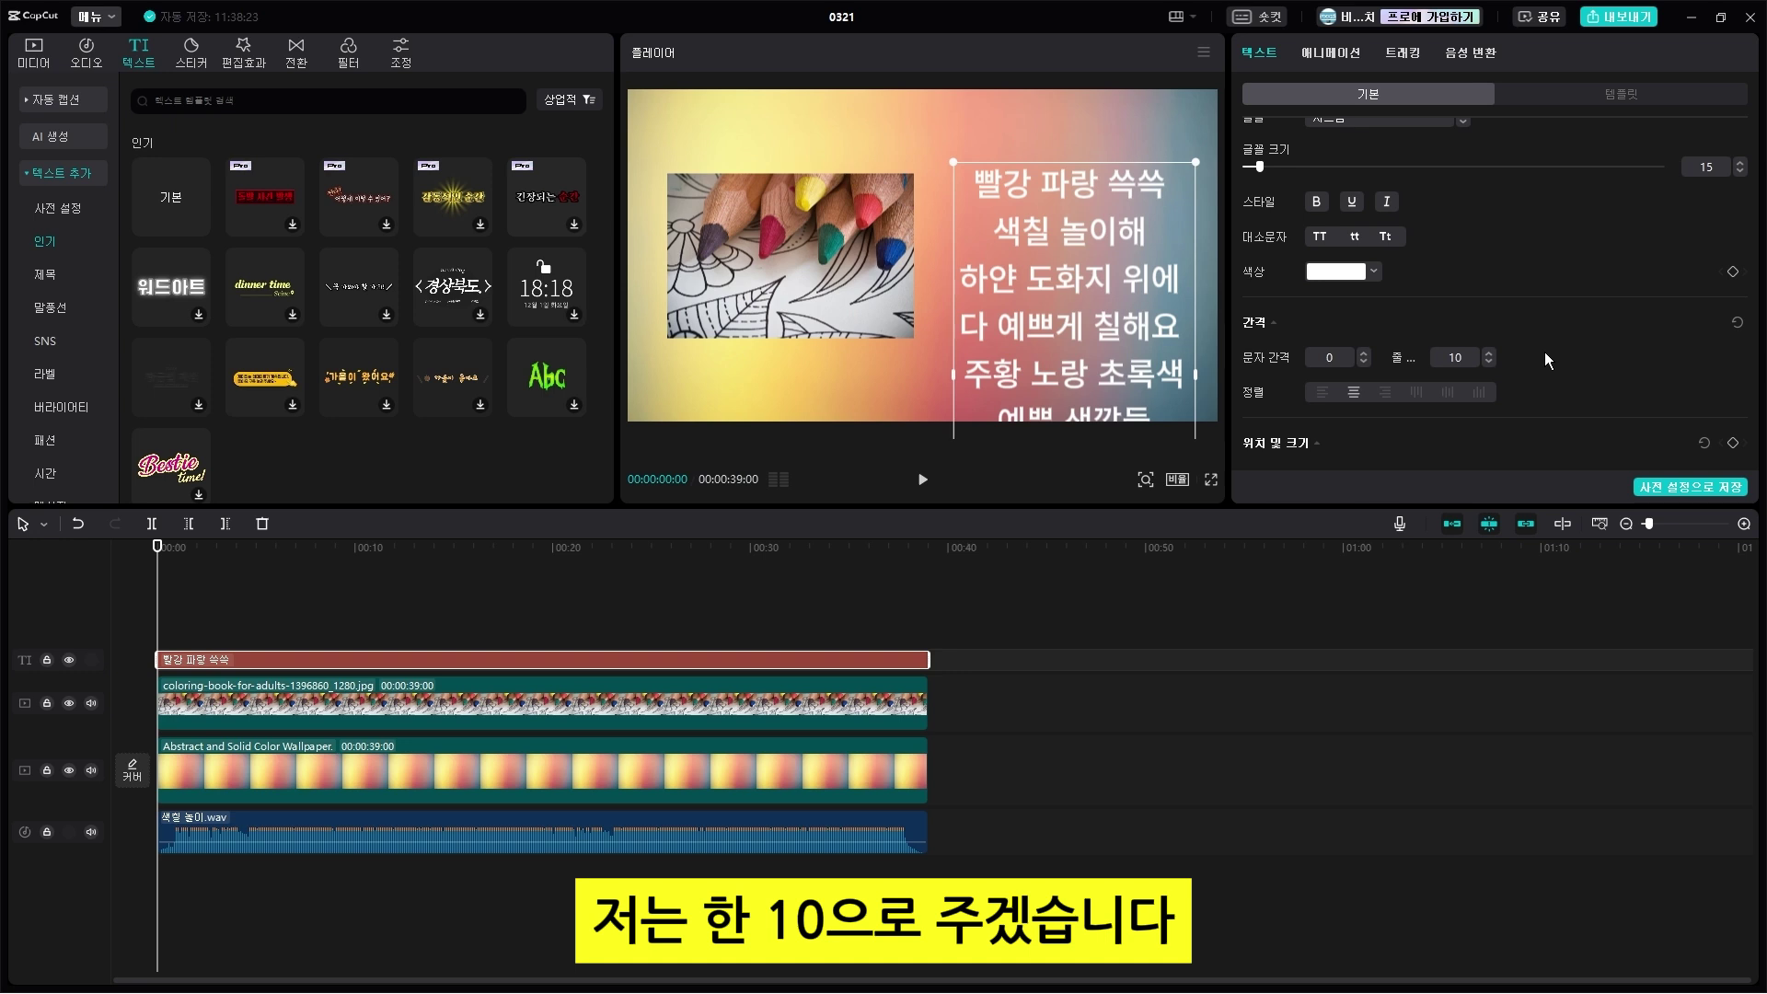
pyautogui.moveTo(1135, 266); pyautogui.dragTo(1074, 296)
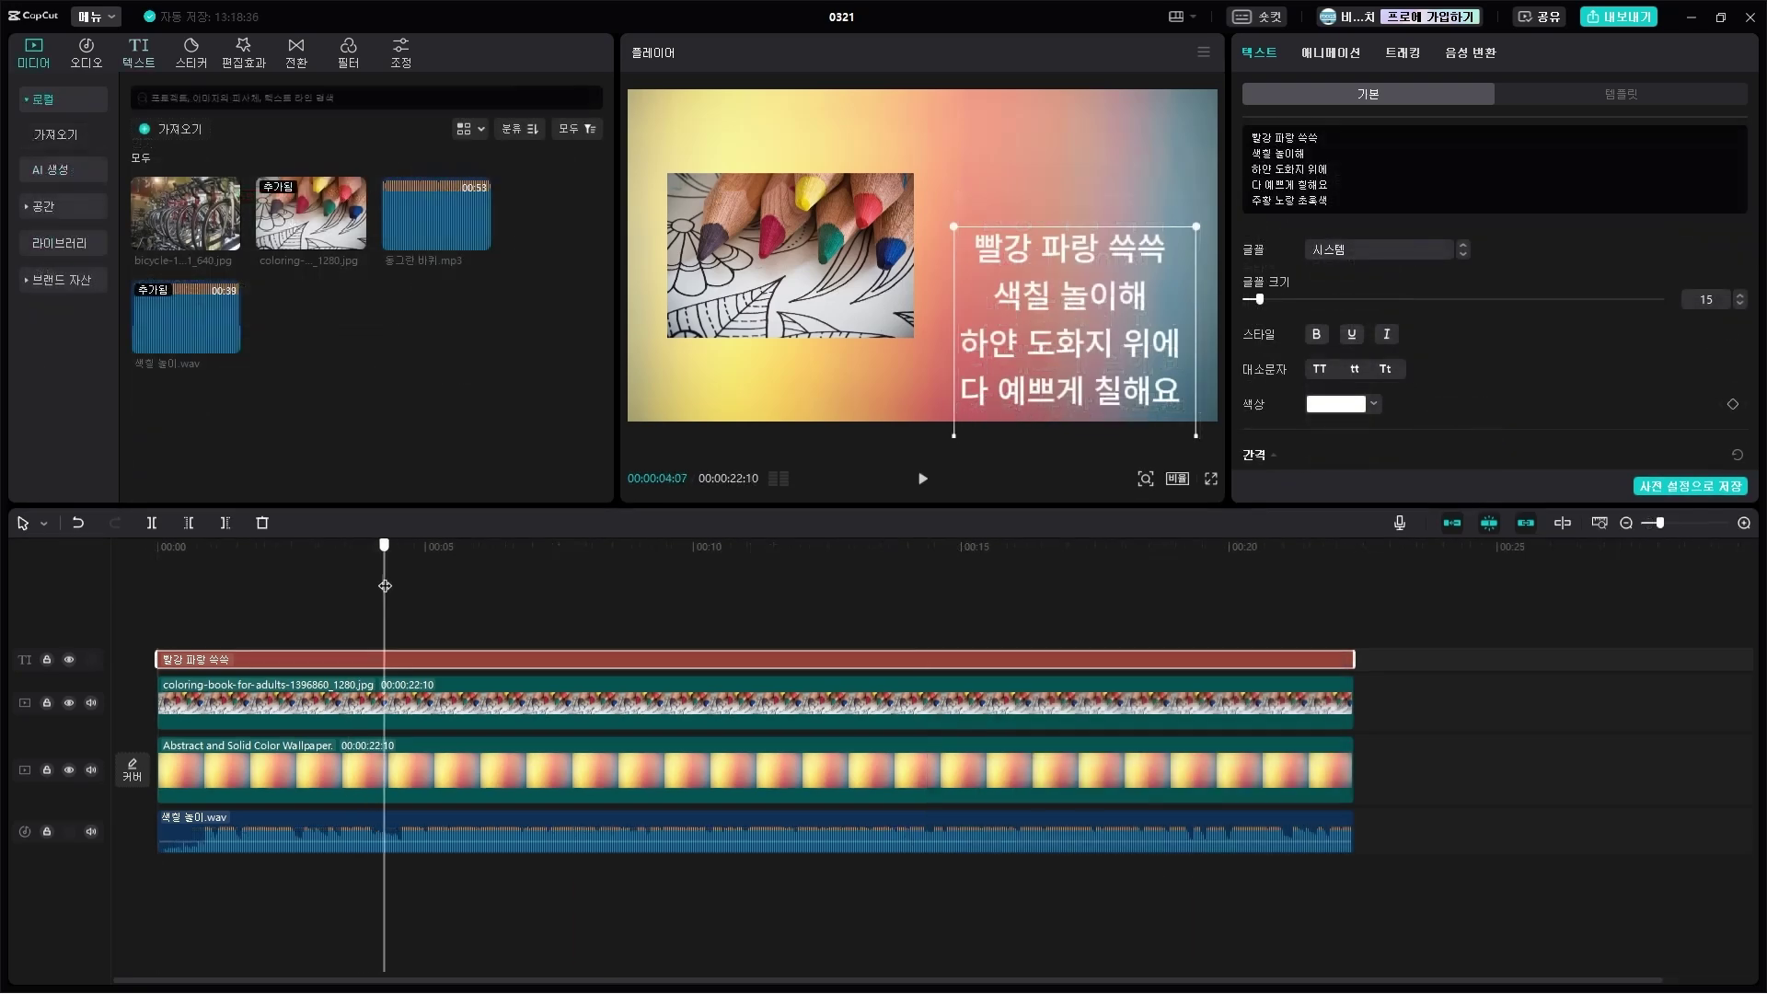
# Step: Add a position keyframe to the lyrics text at 00:00:06:02, where the first sung line ends
pyautogui.moveTo(384, 585); pyautogui.dragTo(396, 585)
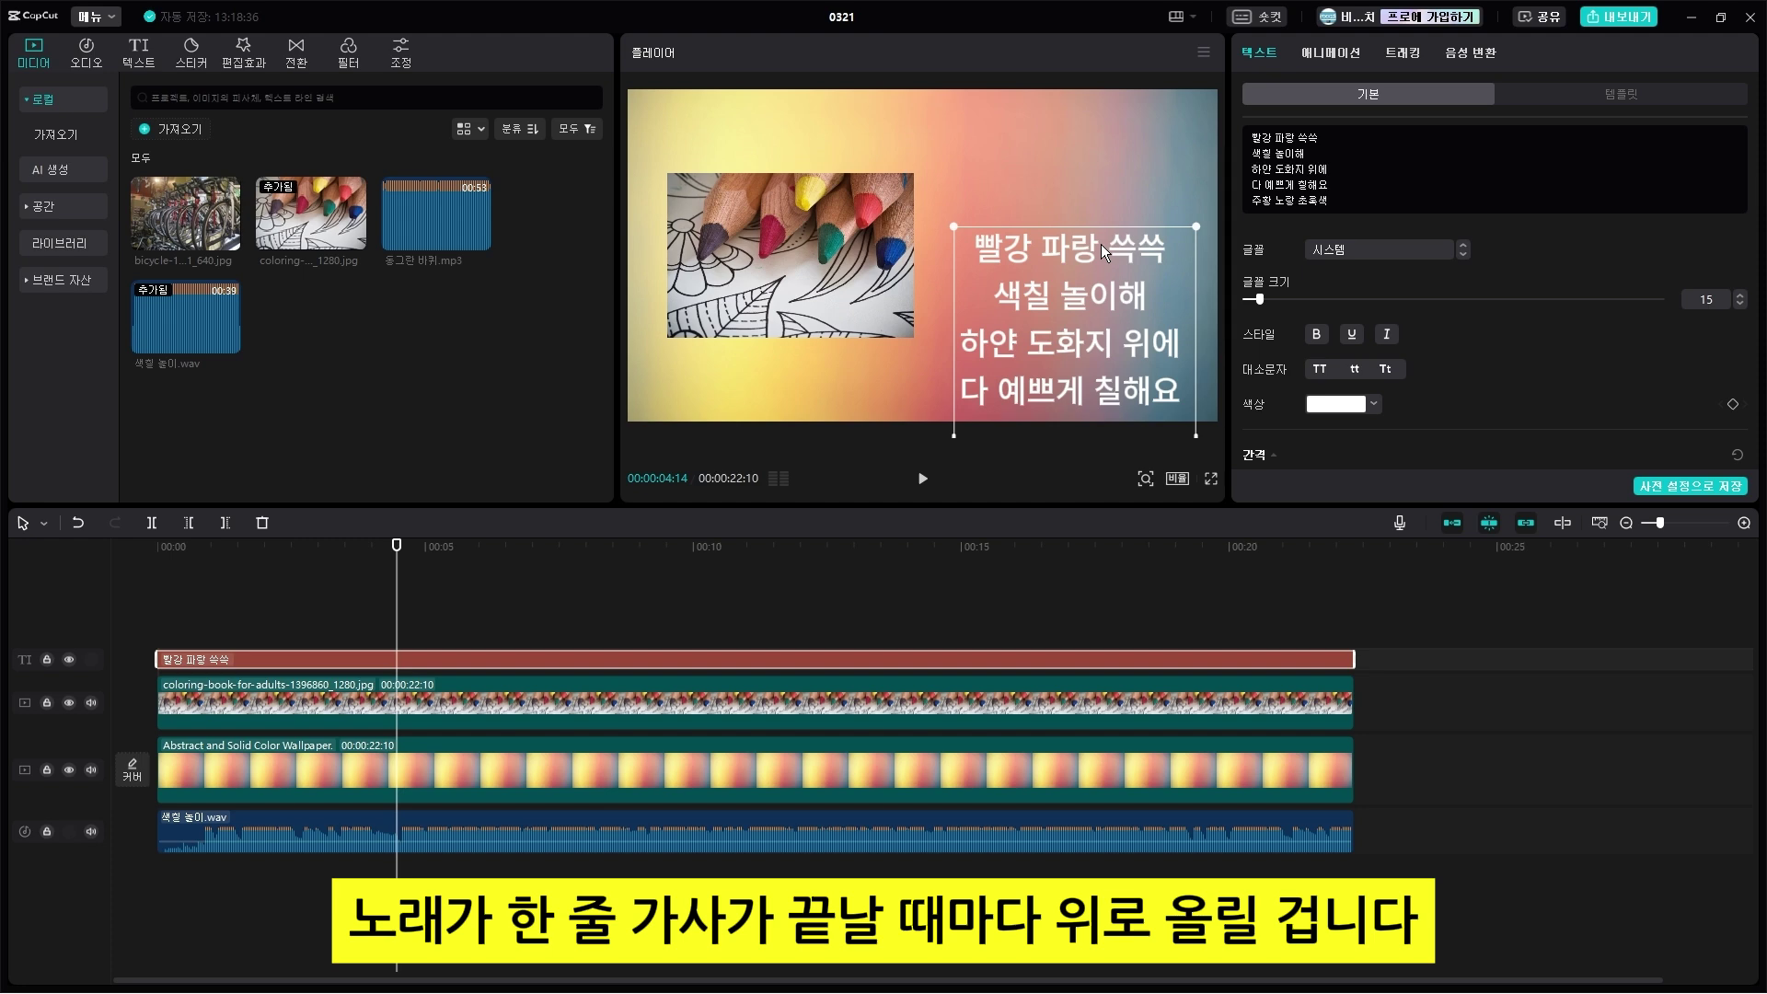
pyautogui.scroll(-4, 1531, 309)
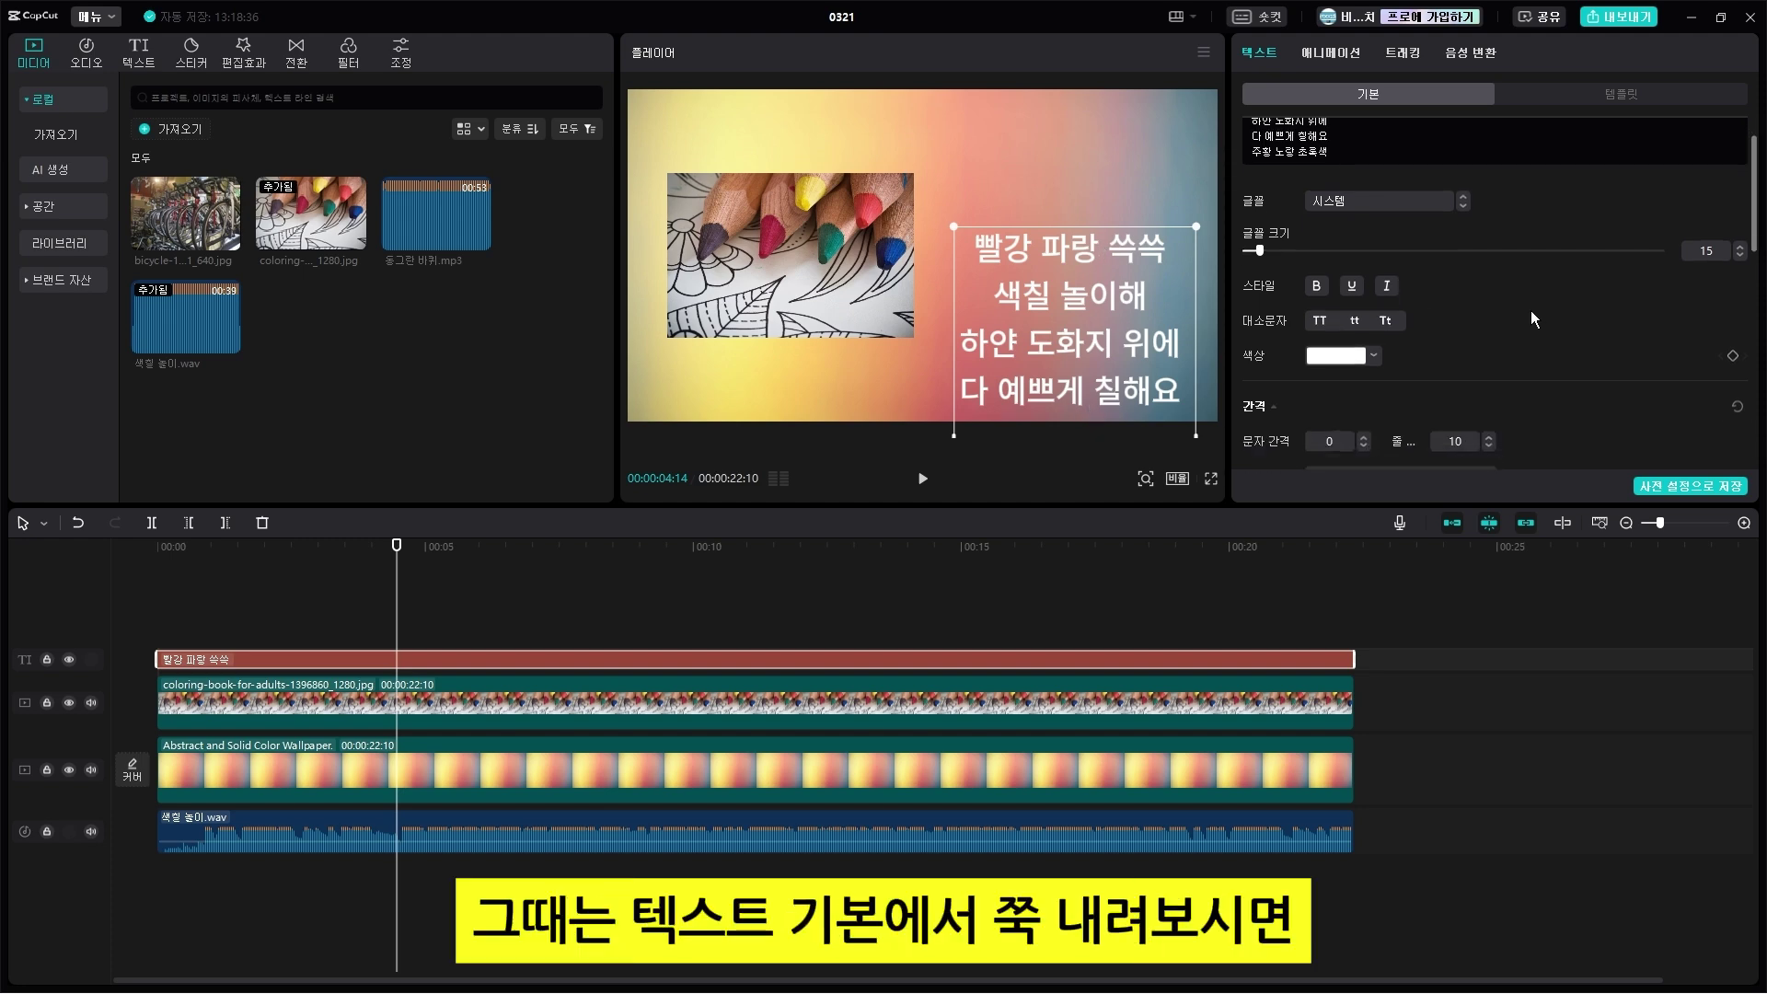
pyautogui.scroll(1, 1290, 221)
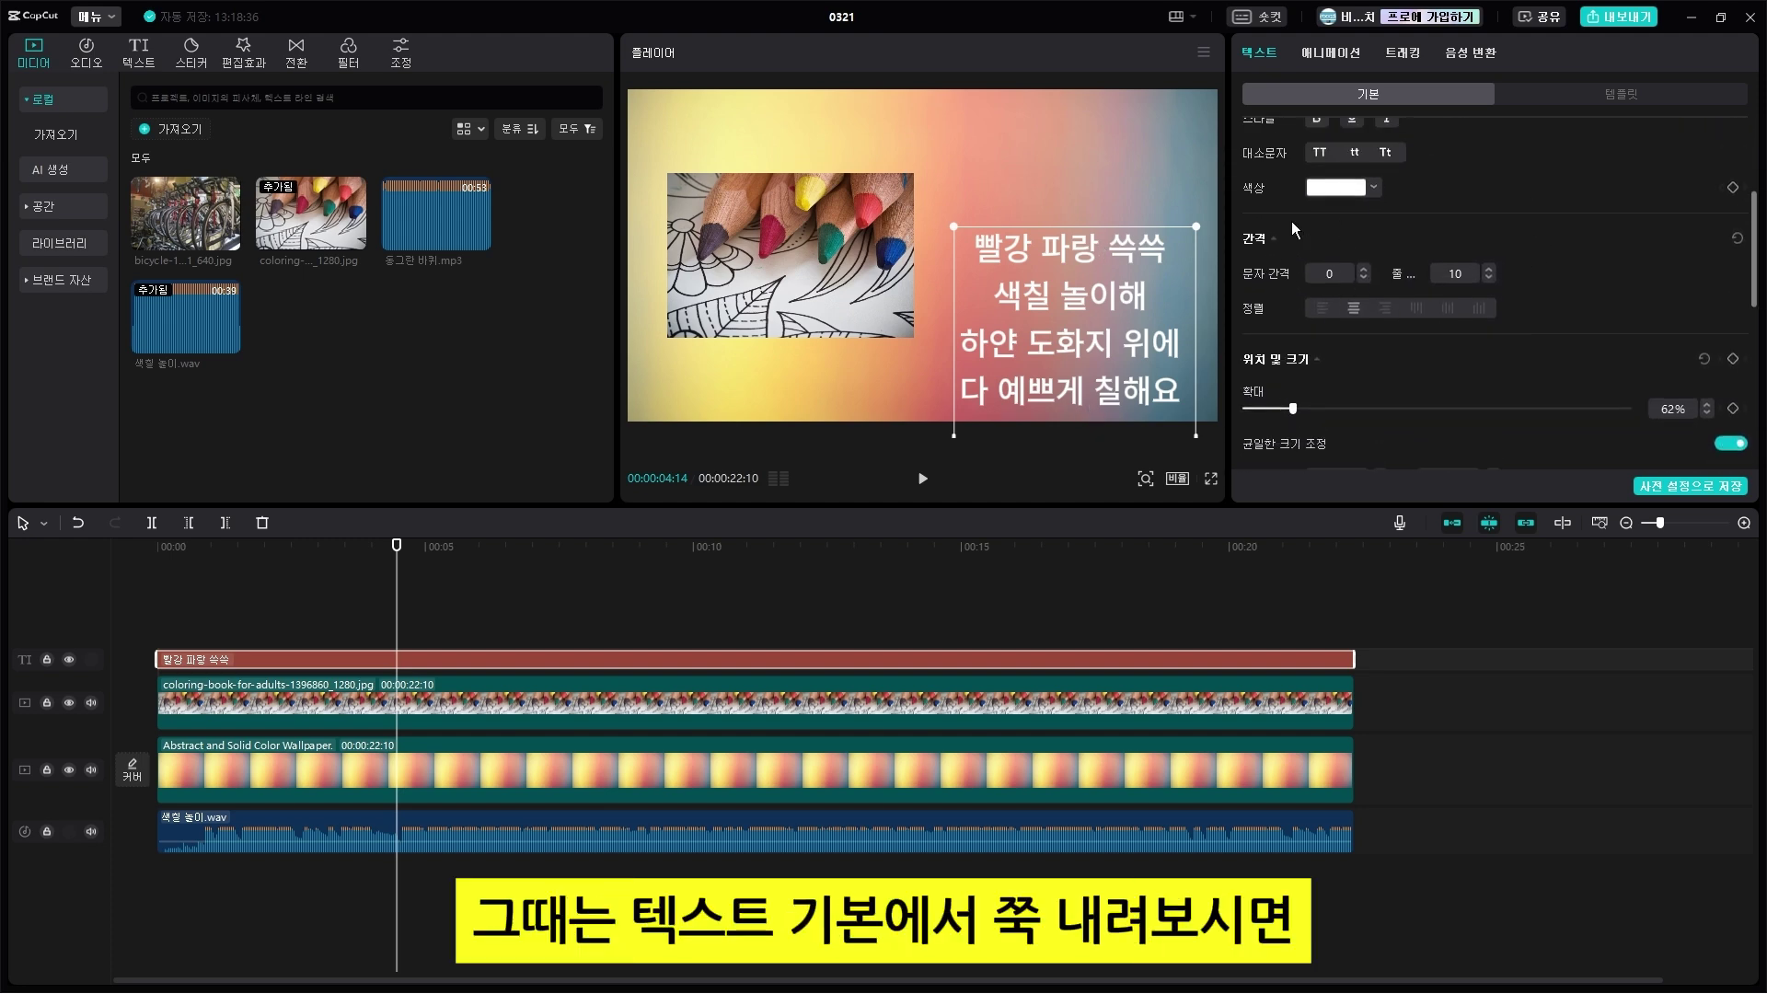
pyautogui.scroll(-1, 1456, 273)
pyautogui.scroll(-3, 1414, 317)
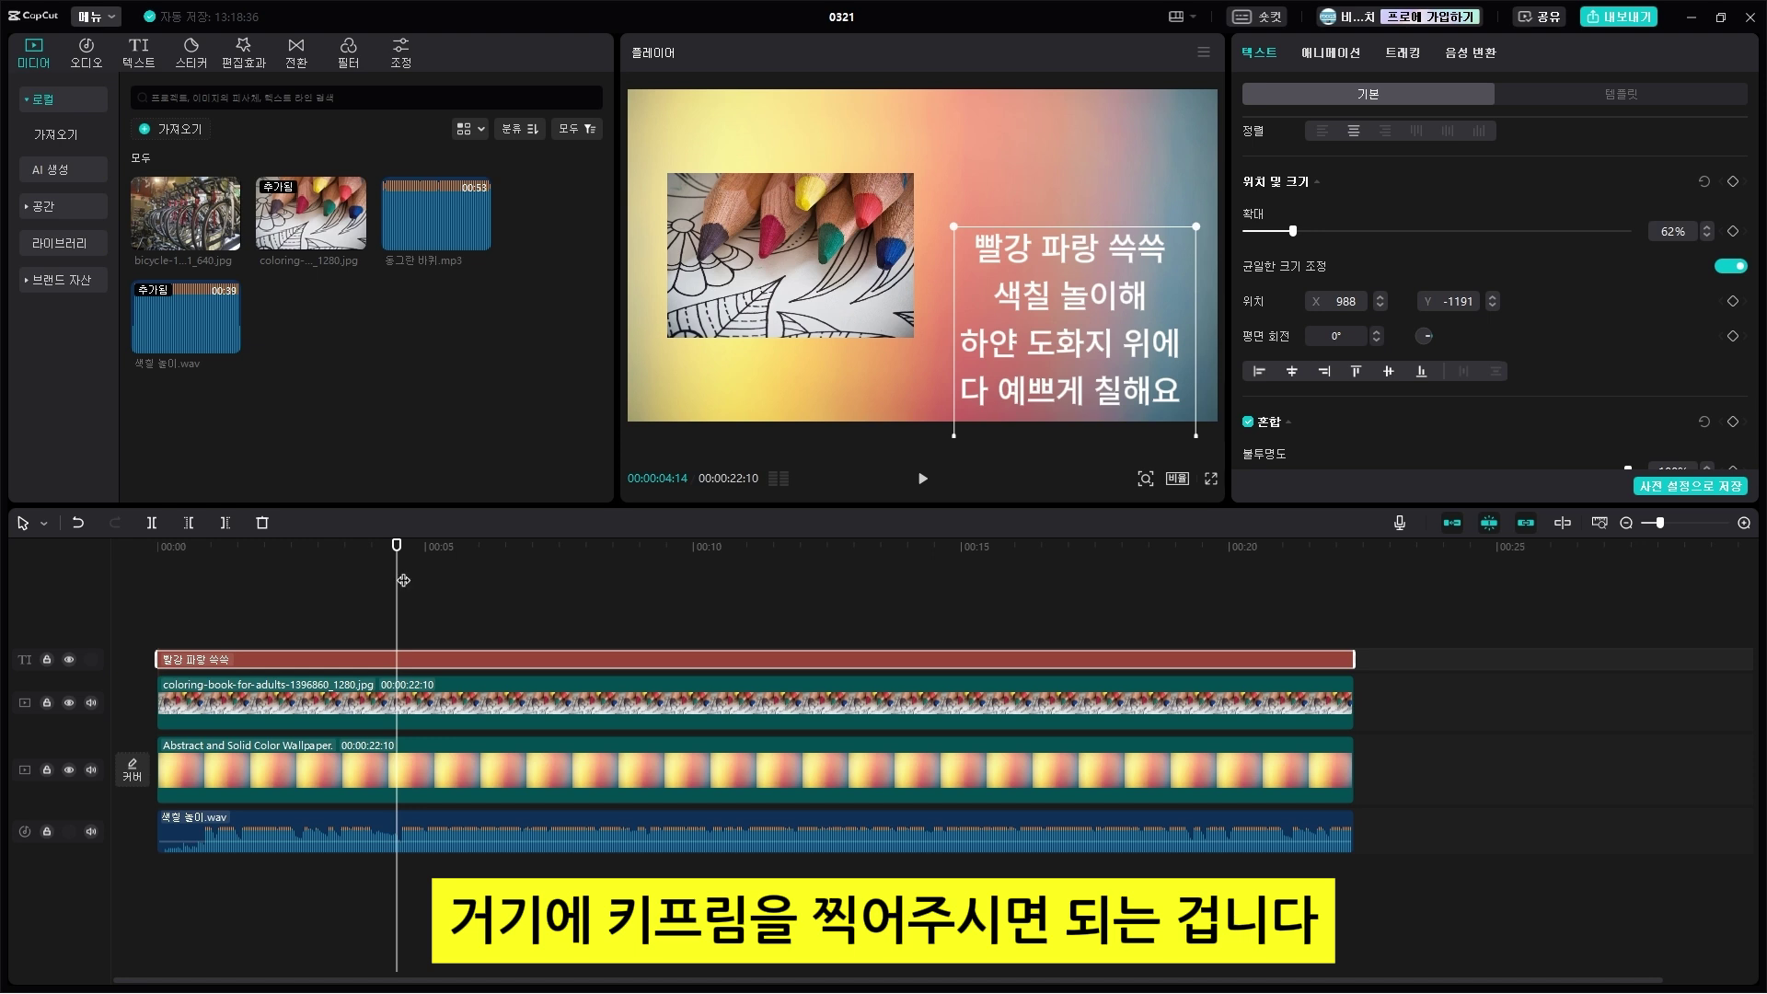
pyautogui.press('space')
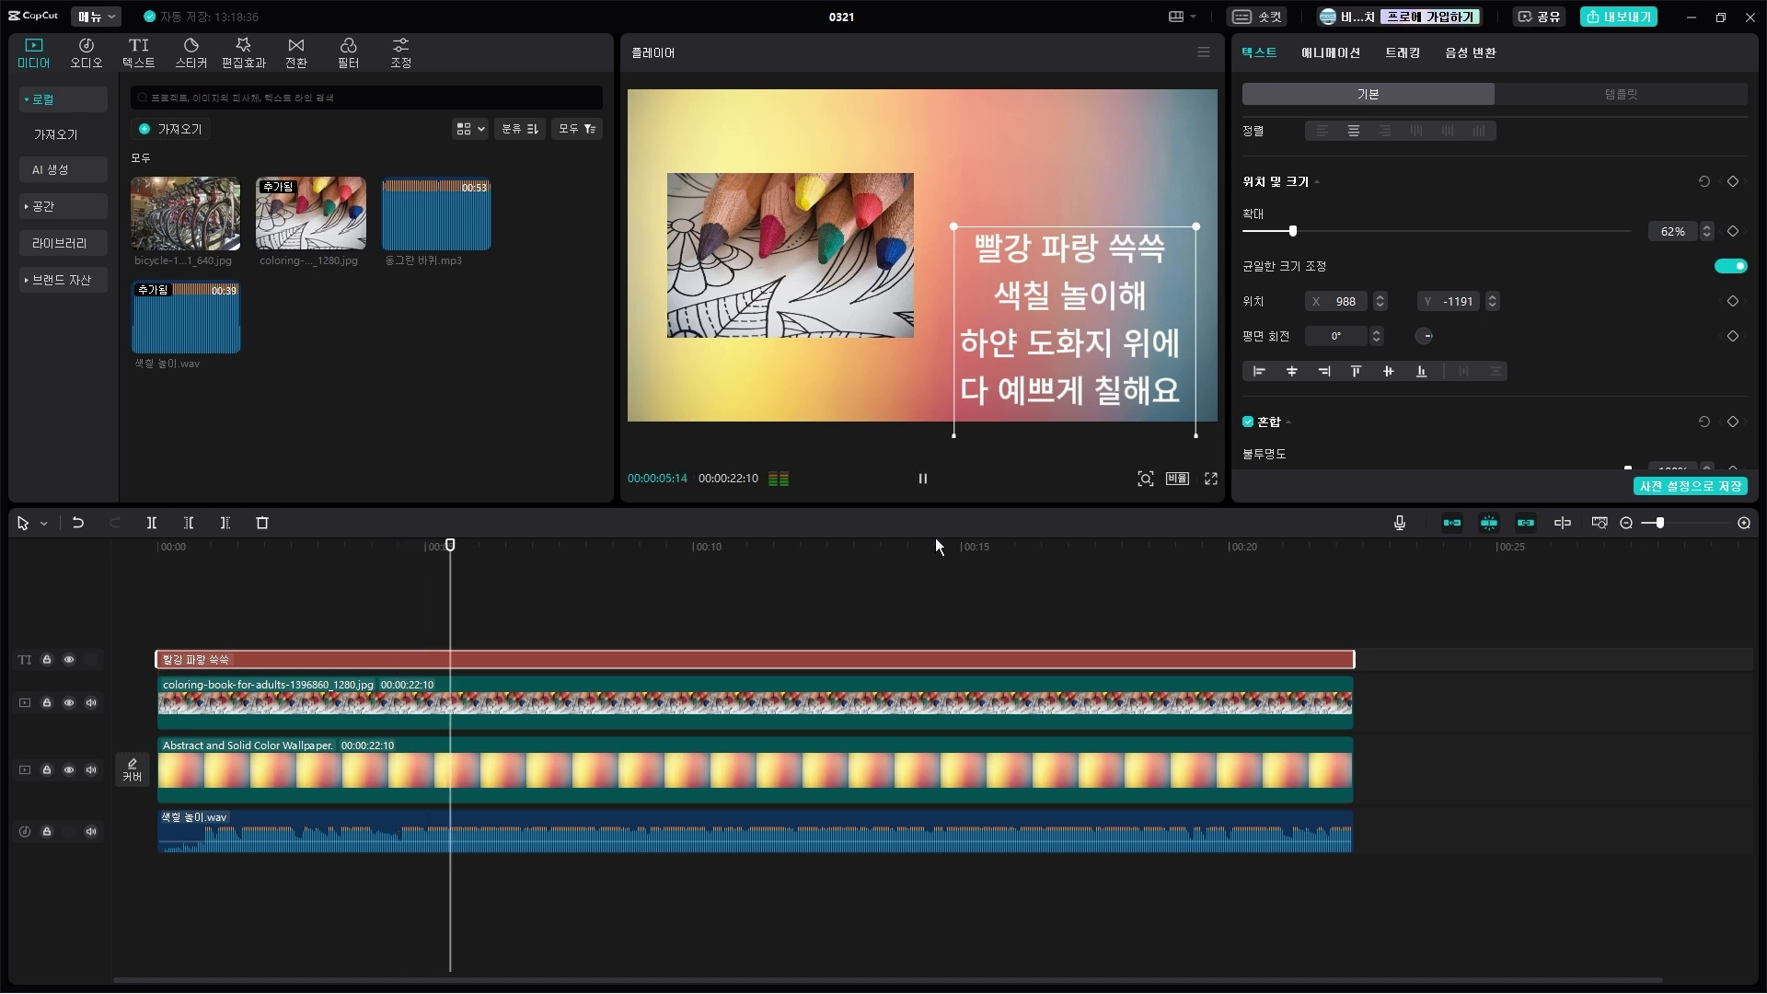
pyautogui.press('space')
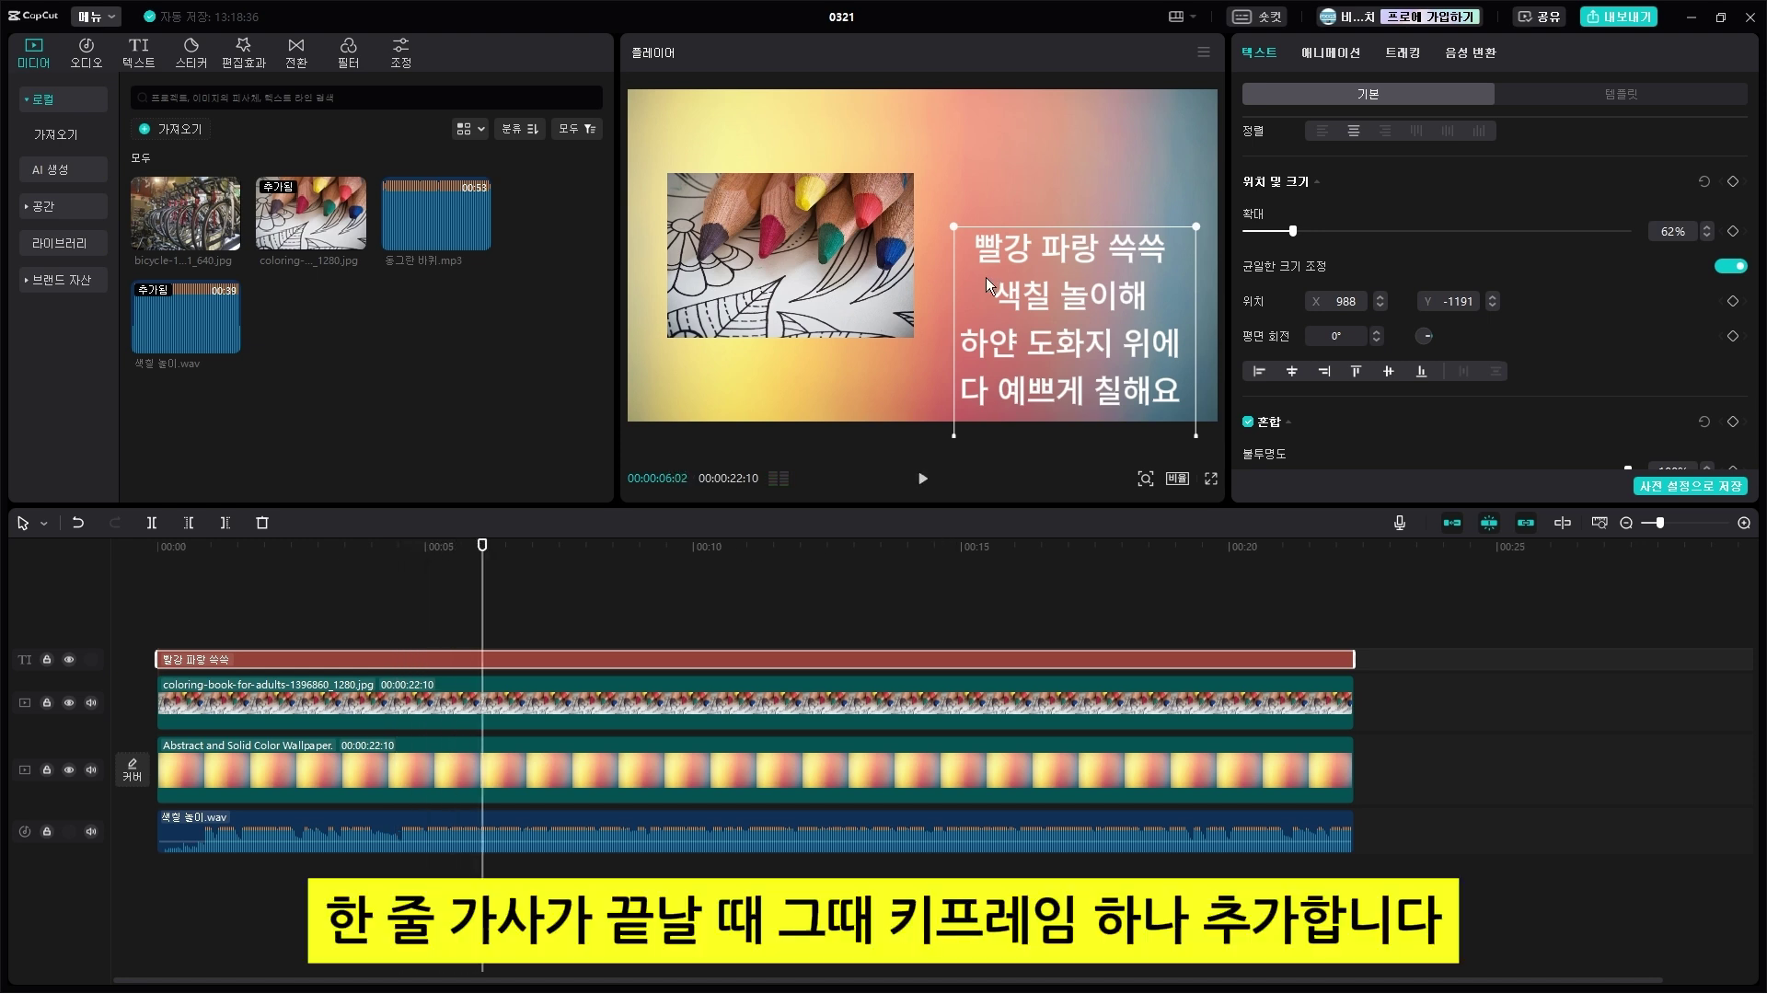
pyautogui.click(1733, 301)
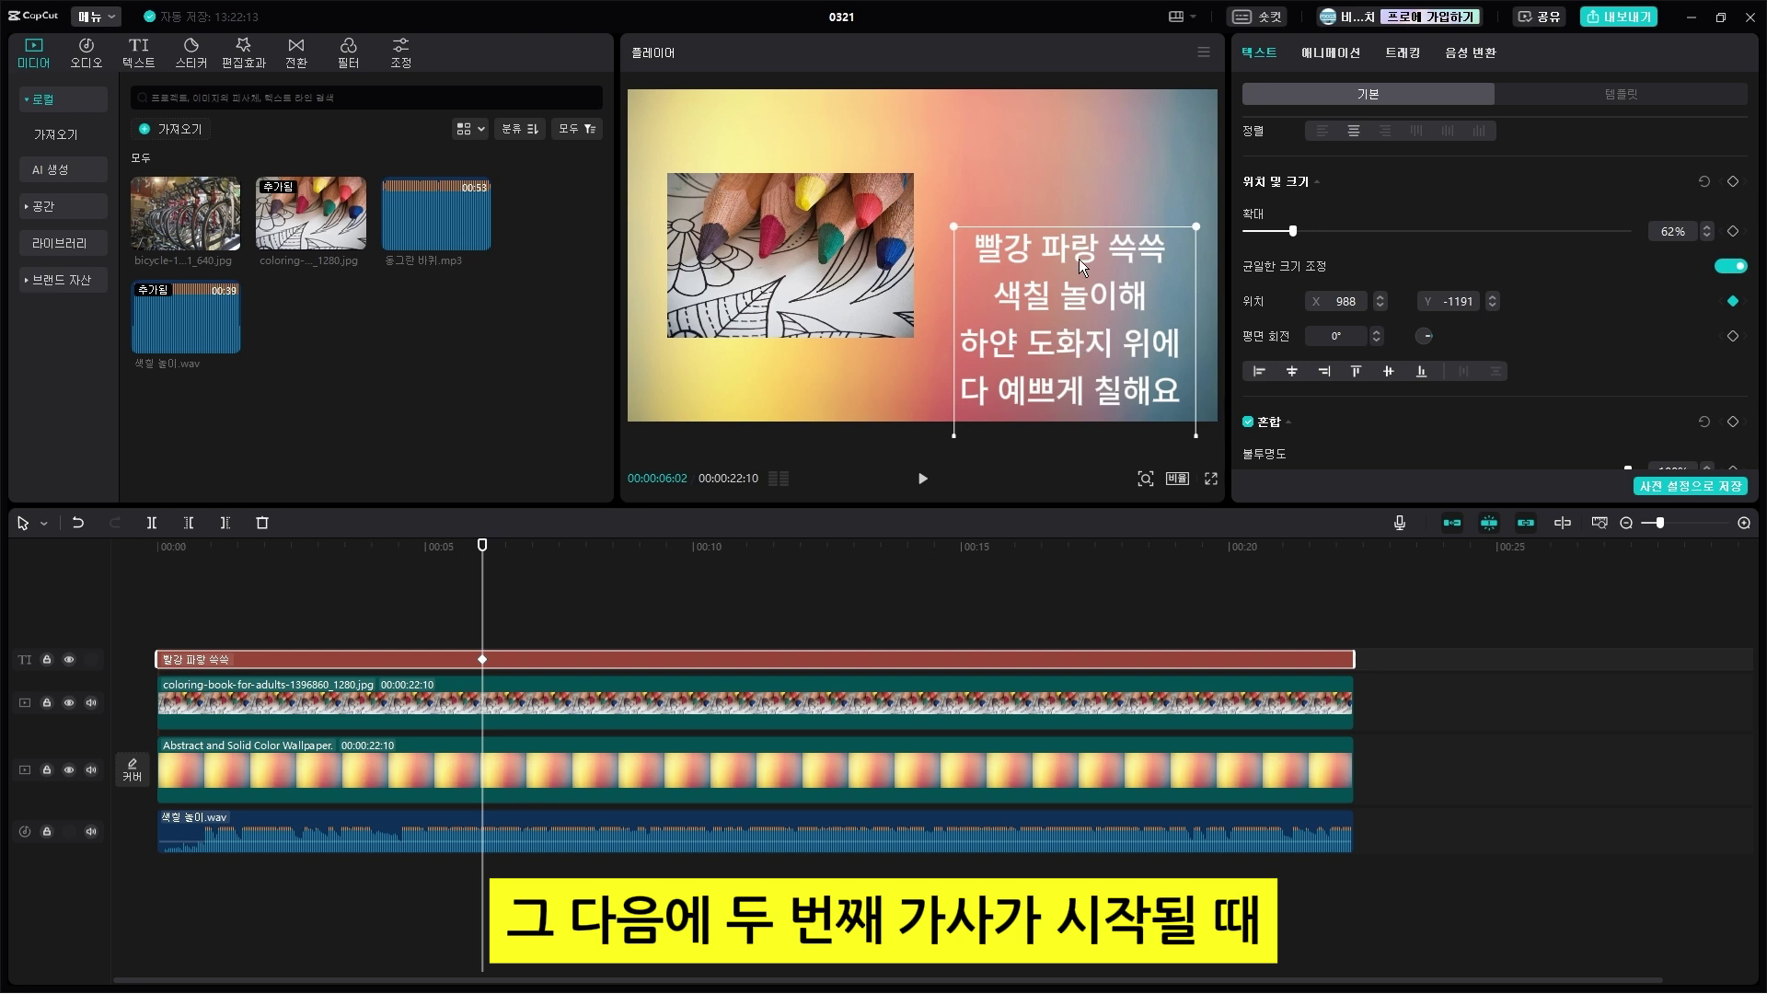
# Step: At 00:00:06:16, raise the lyrics by about one line to about X 961, Y -912, undoing an unsuitable placement
pyautogui.press('space')
pyautogui.press('space')
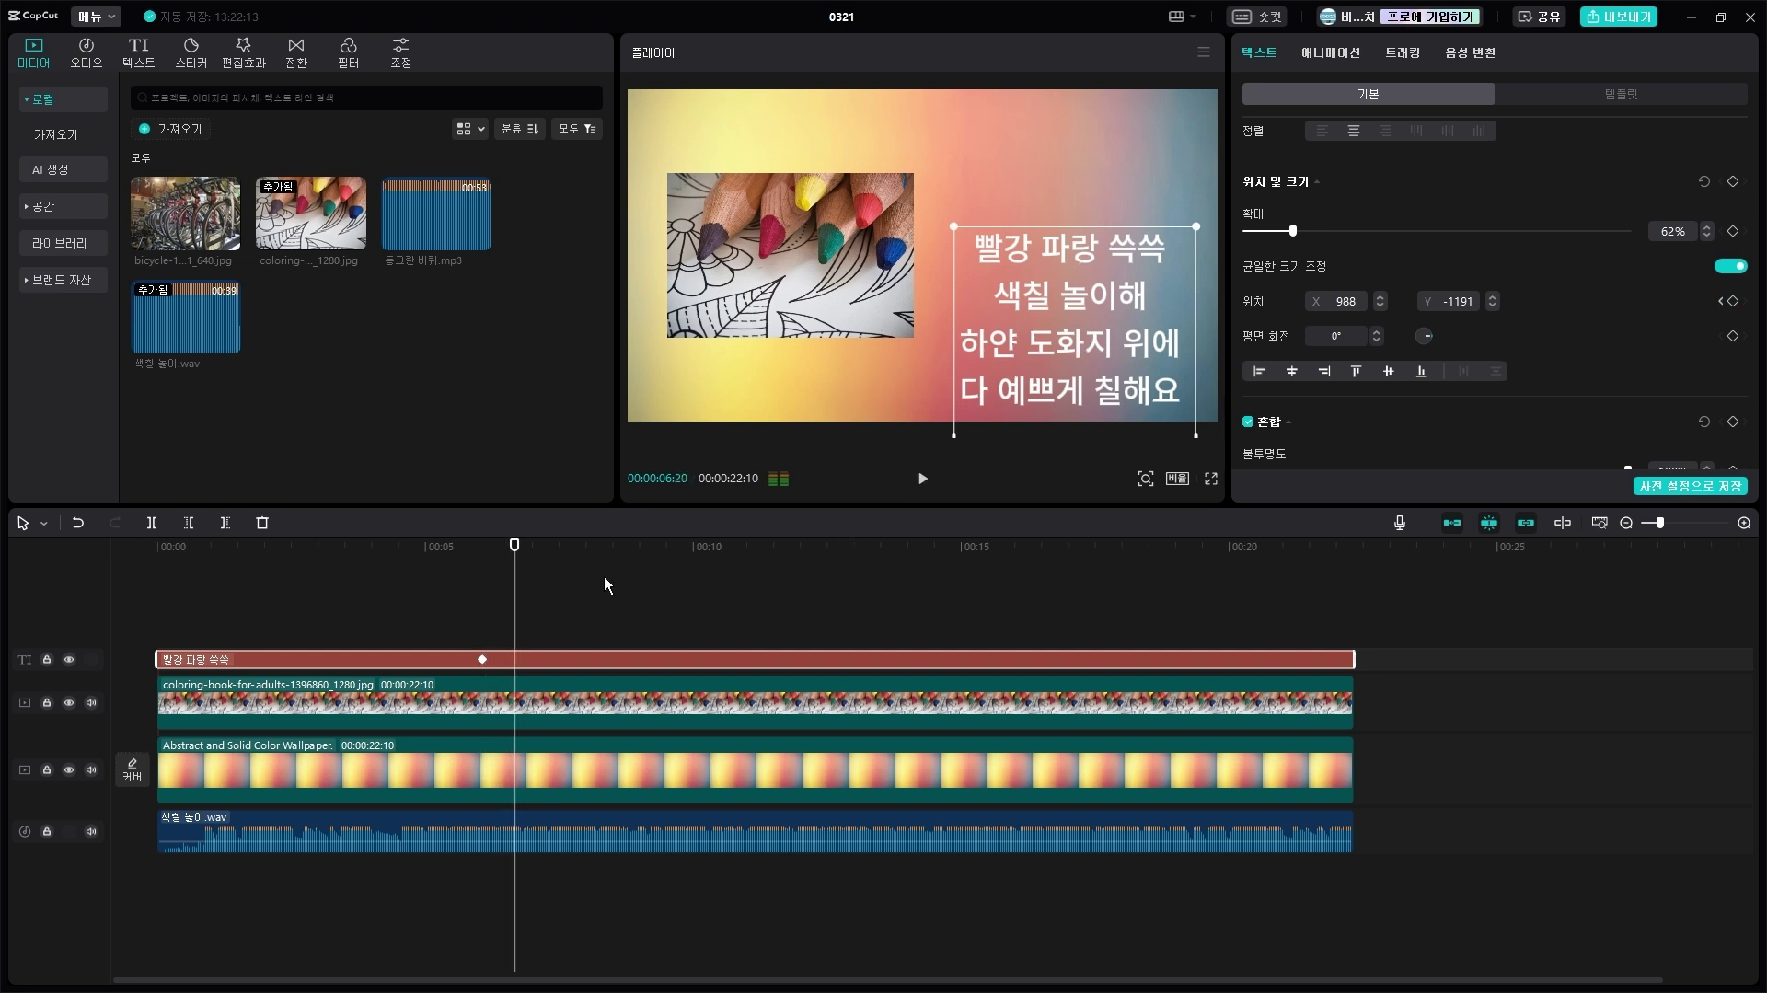
pyautogui.click(507, 586)
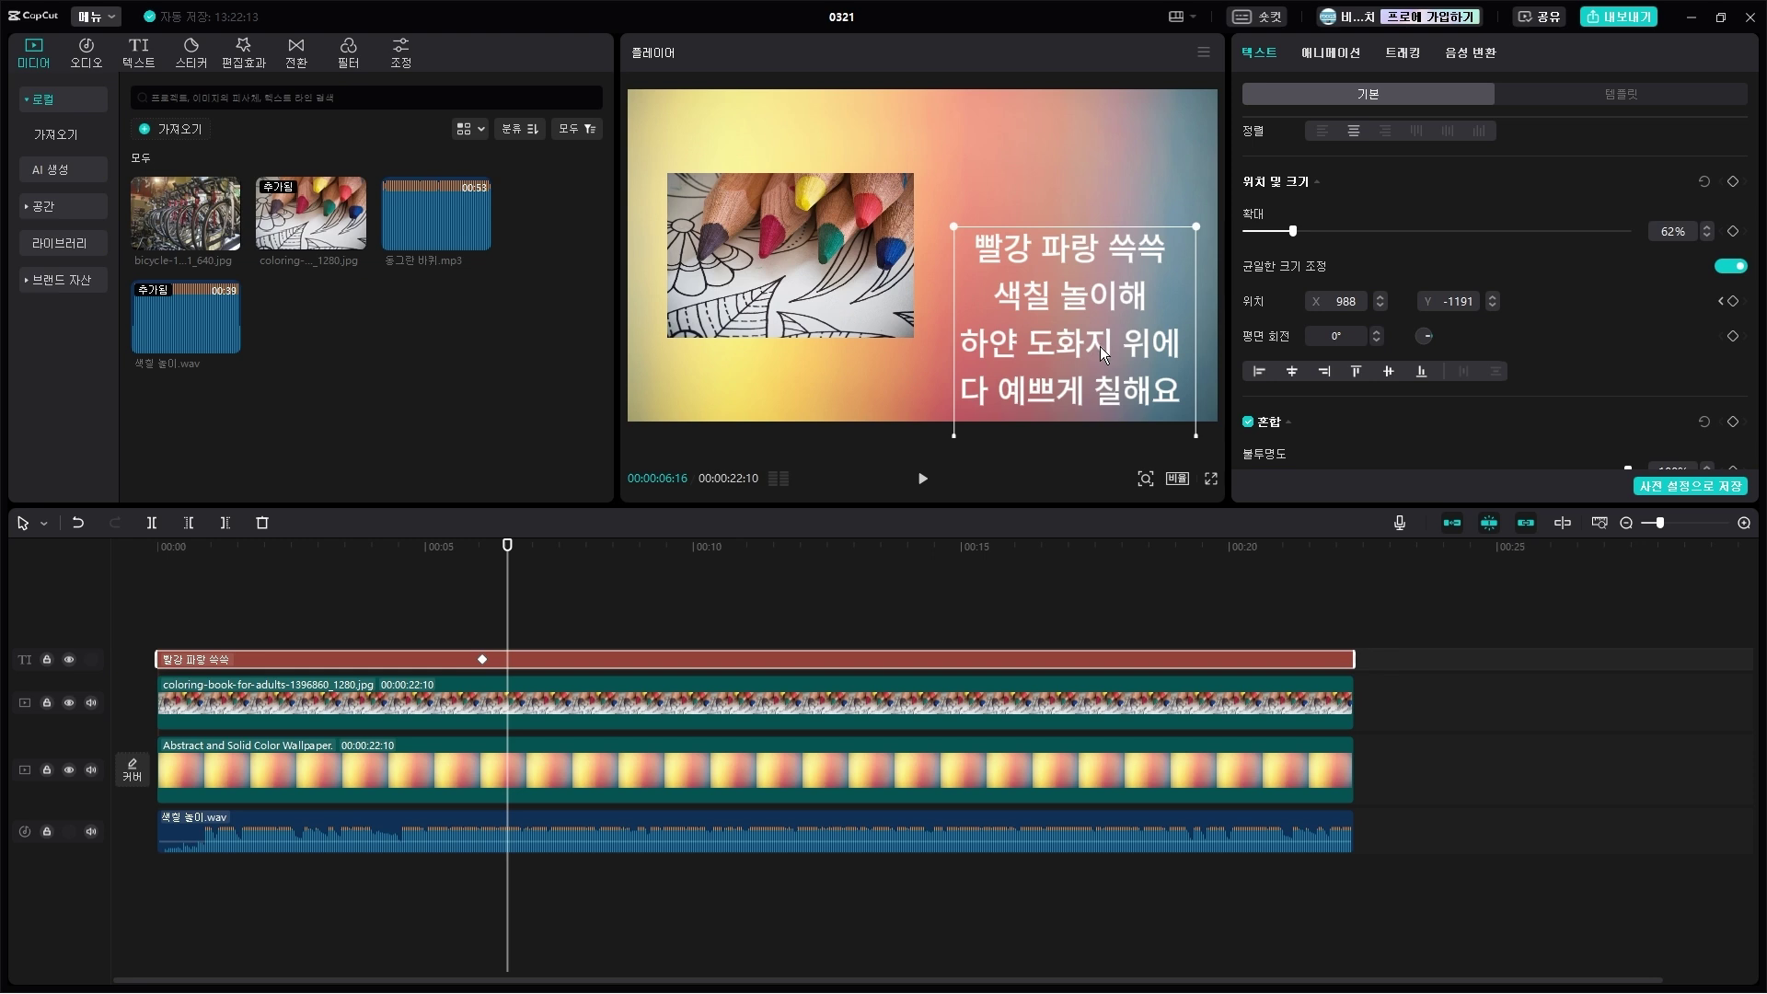
pyautogui.moveTo(1101, 346); pyautogui.dragTo(1088, 282)
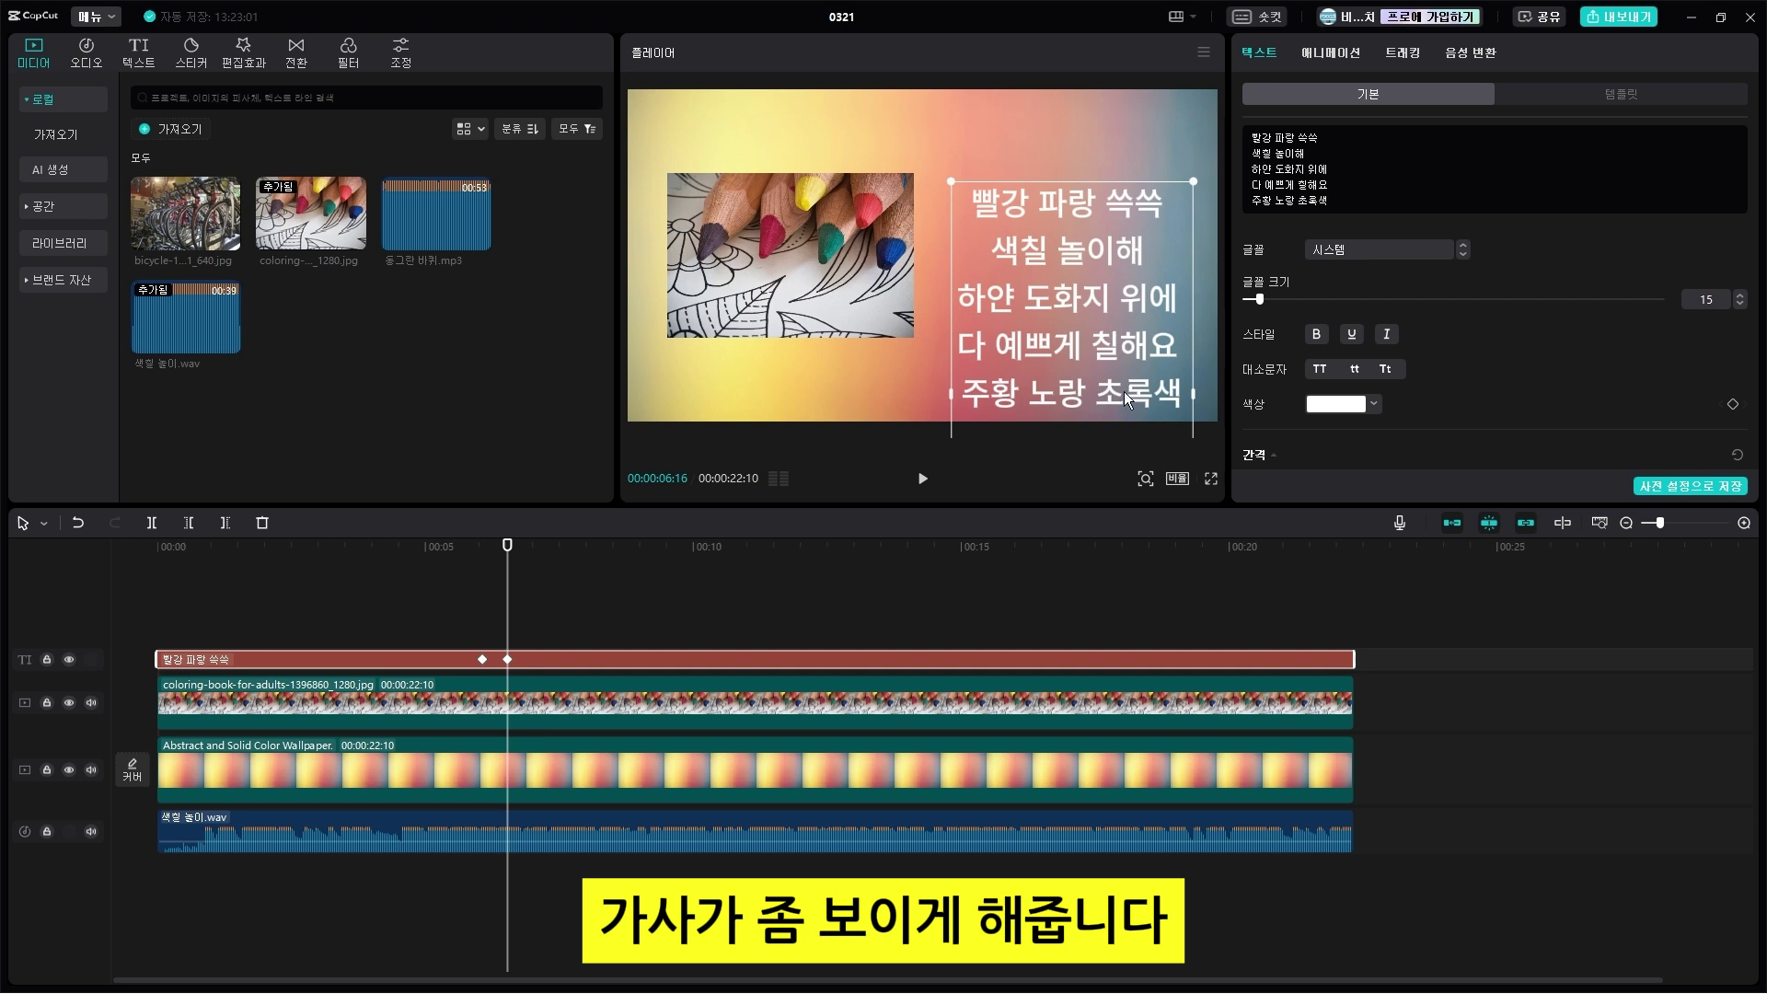
pyautogui.hotkey('ctrl', 'z')
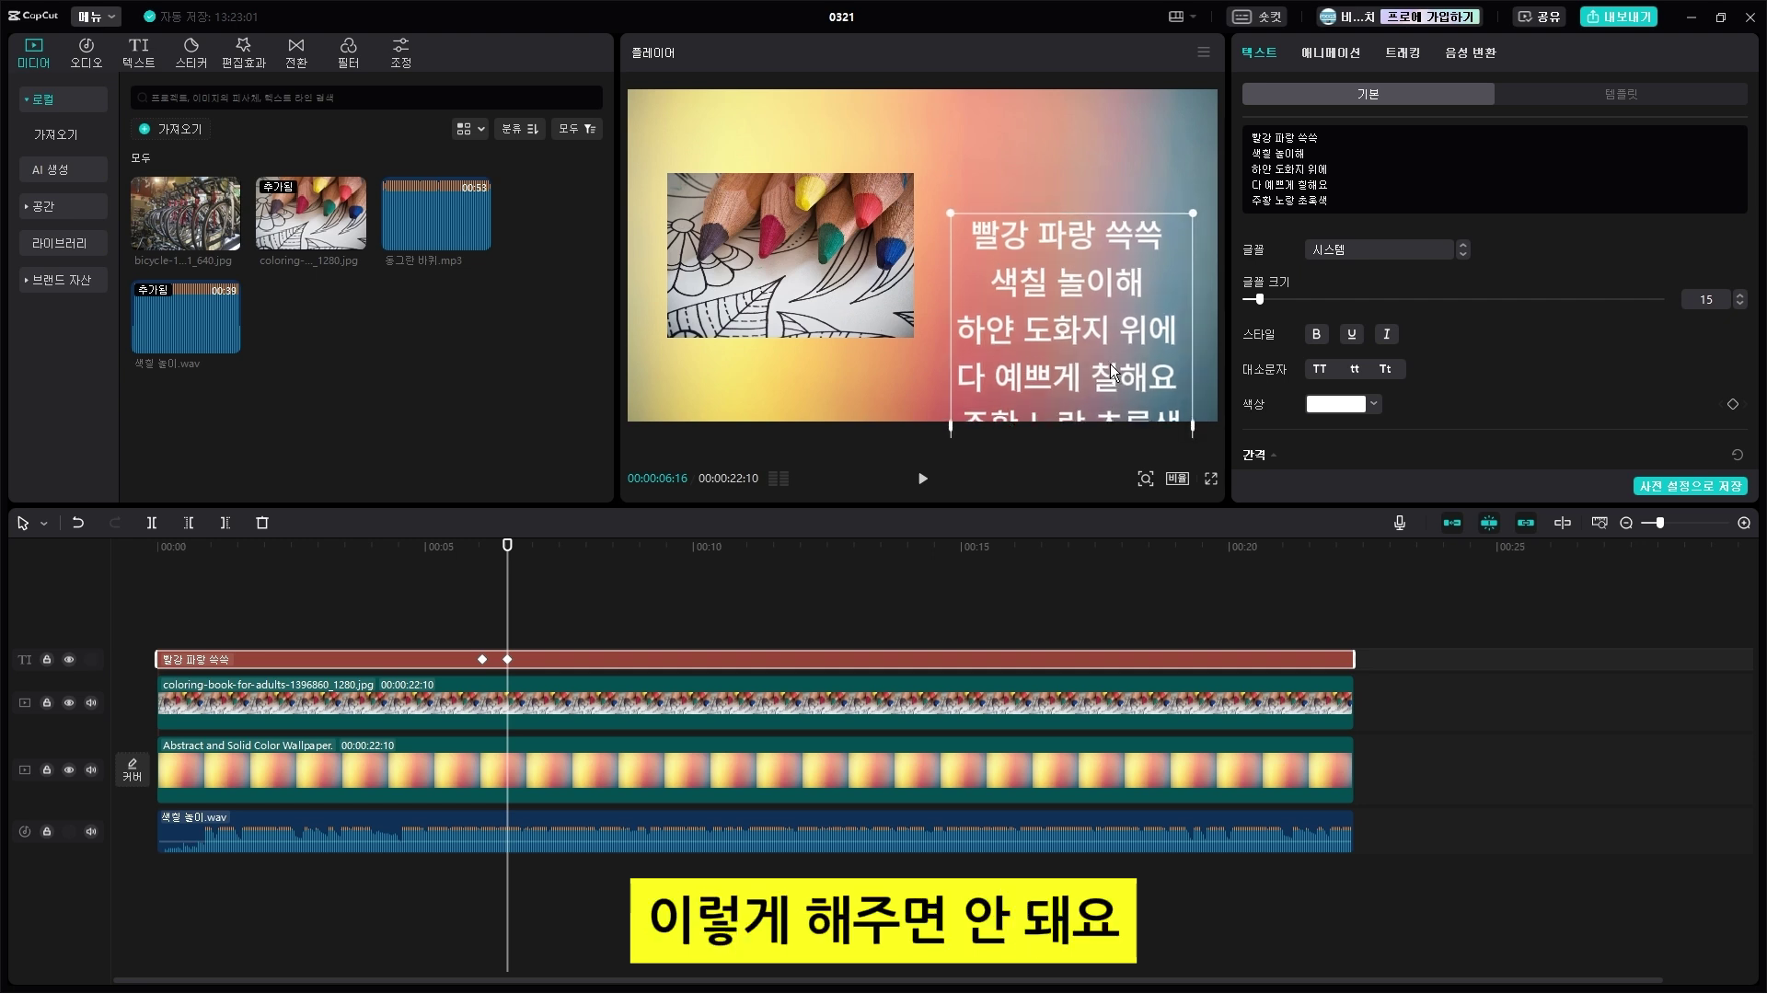
pyautogui.moveTo(1110, 363); pyautogui.dragTo(1107, 334)
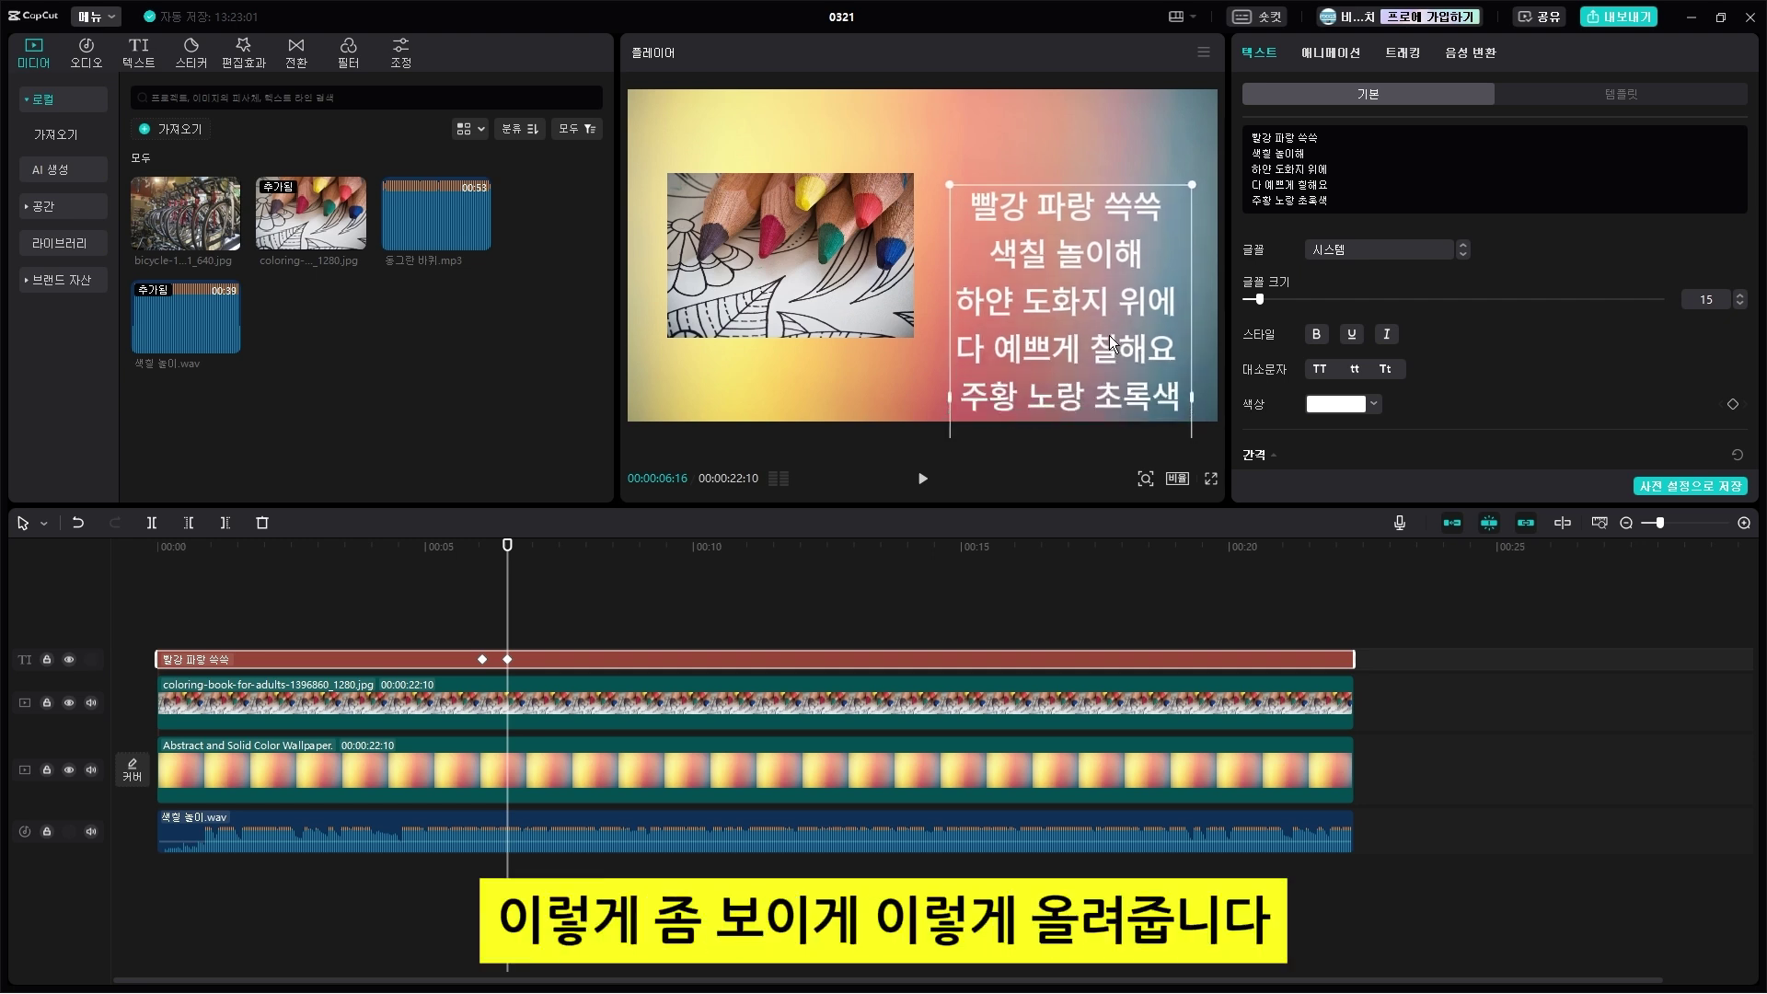
# Step: Add a position keyframe to the lyrics text at 00:00:07:26, where the second sung line ends
pyautogui.press('space')
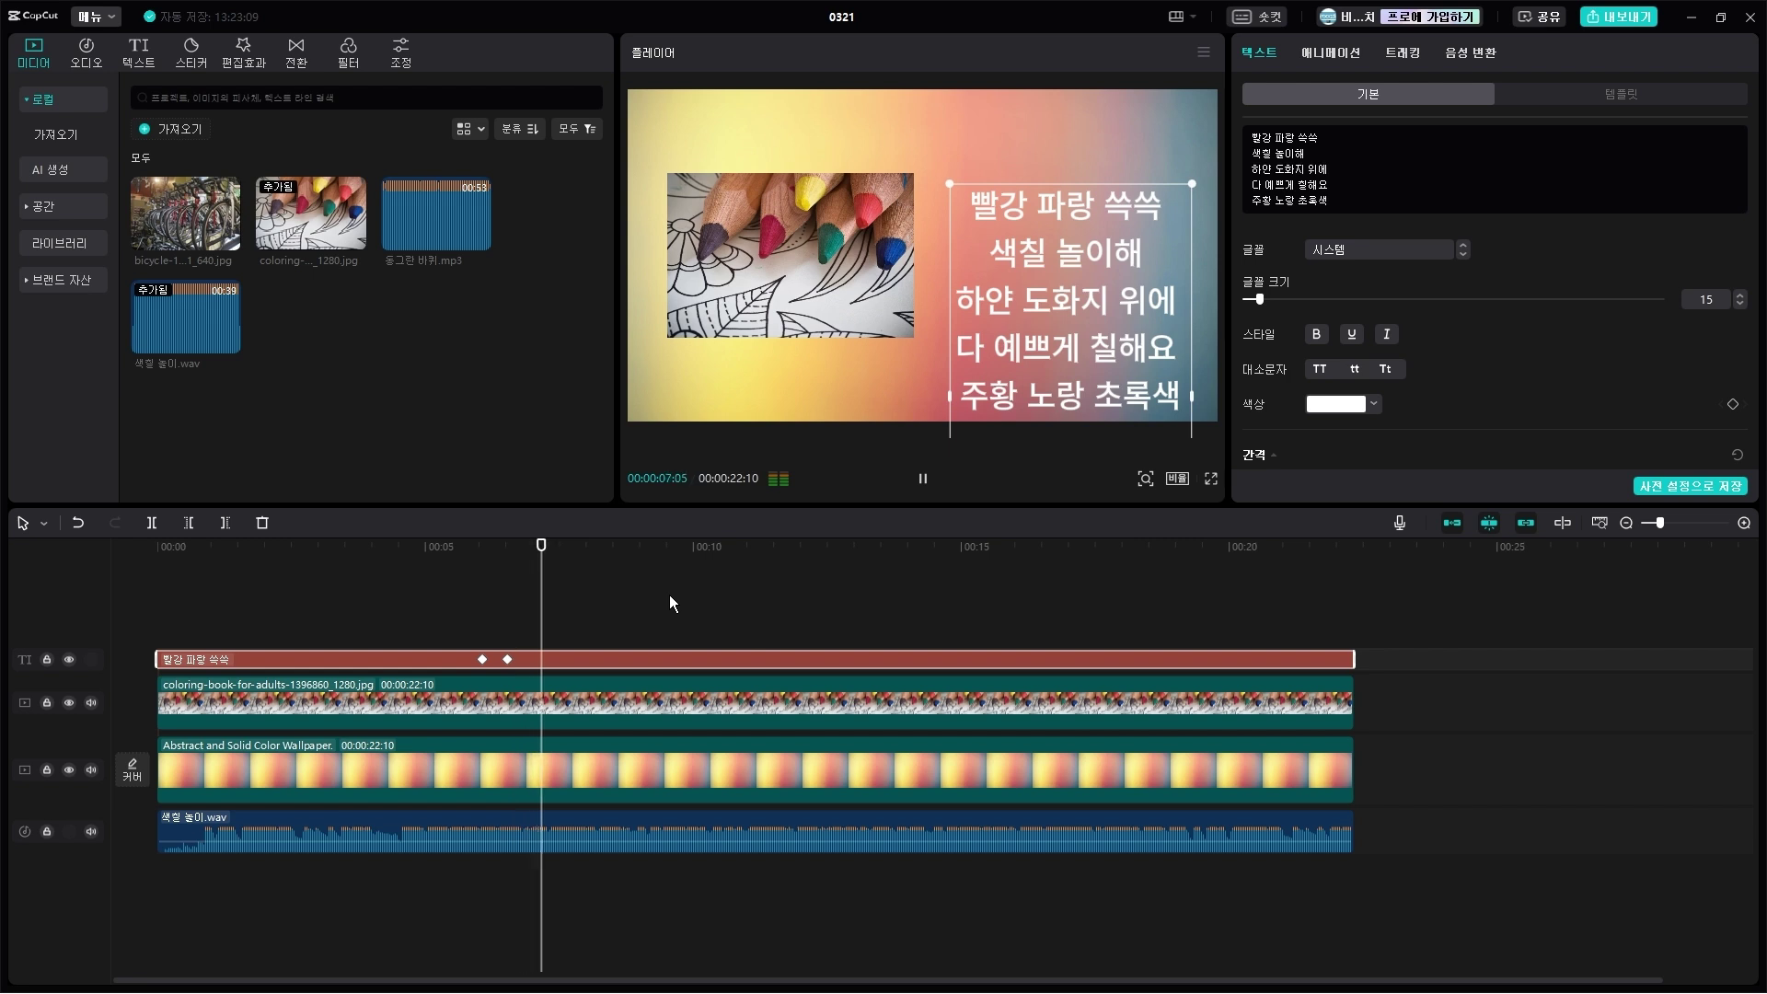
pyautogui.press('space')
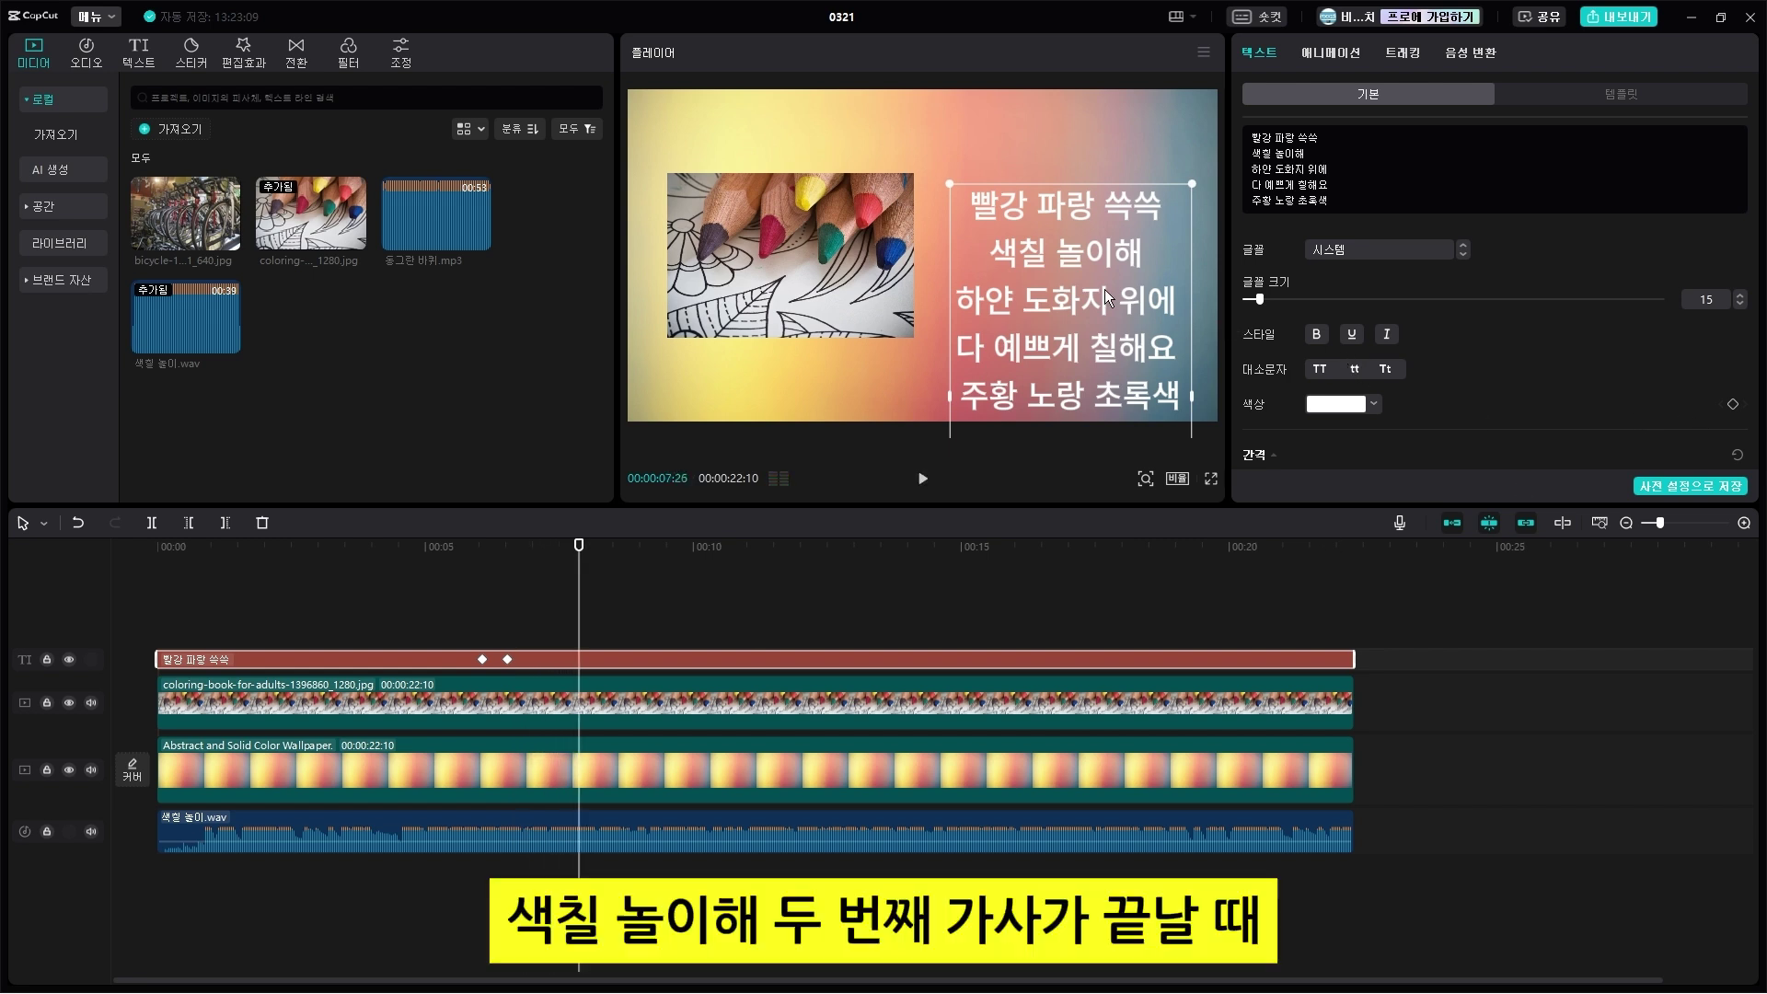
pyautogui.scroll(-5, 1570, 324)
pyautogui.scroll(3, 1571, 324)
pyautogui.scroll(-5, 1570, 323)
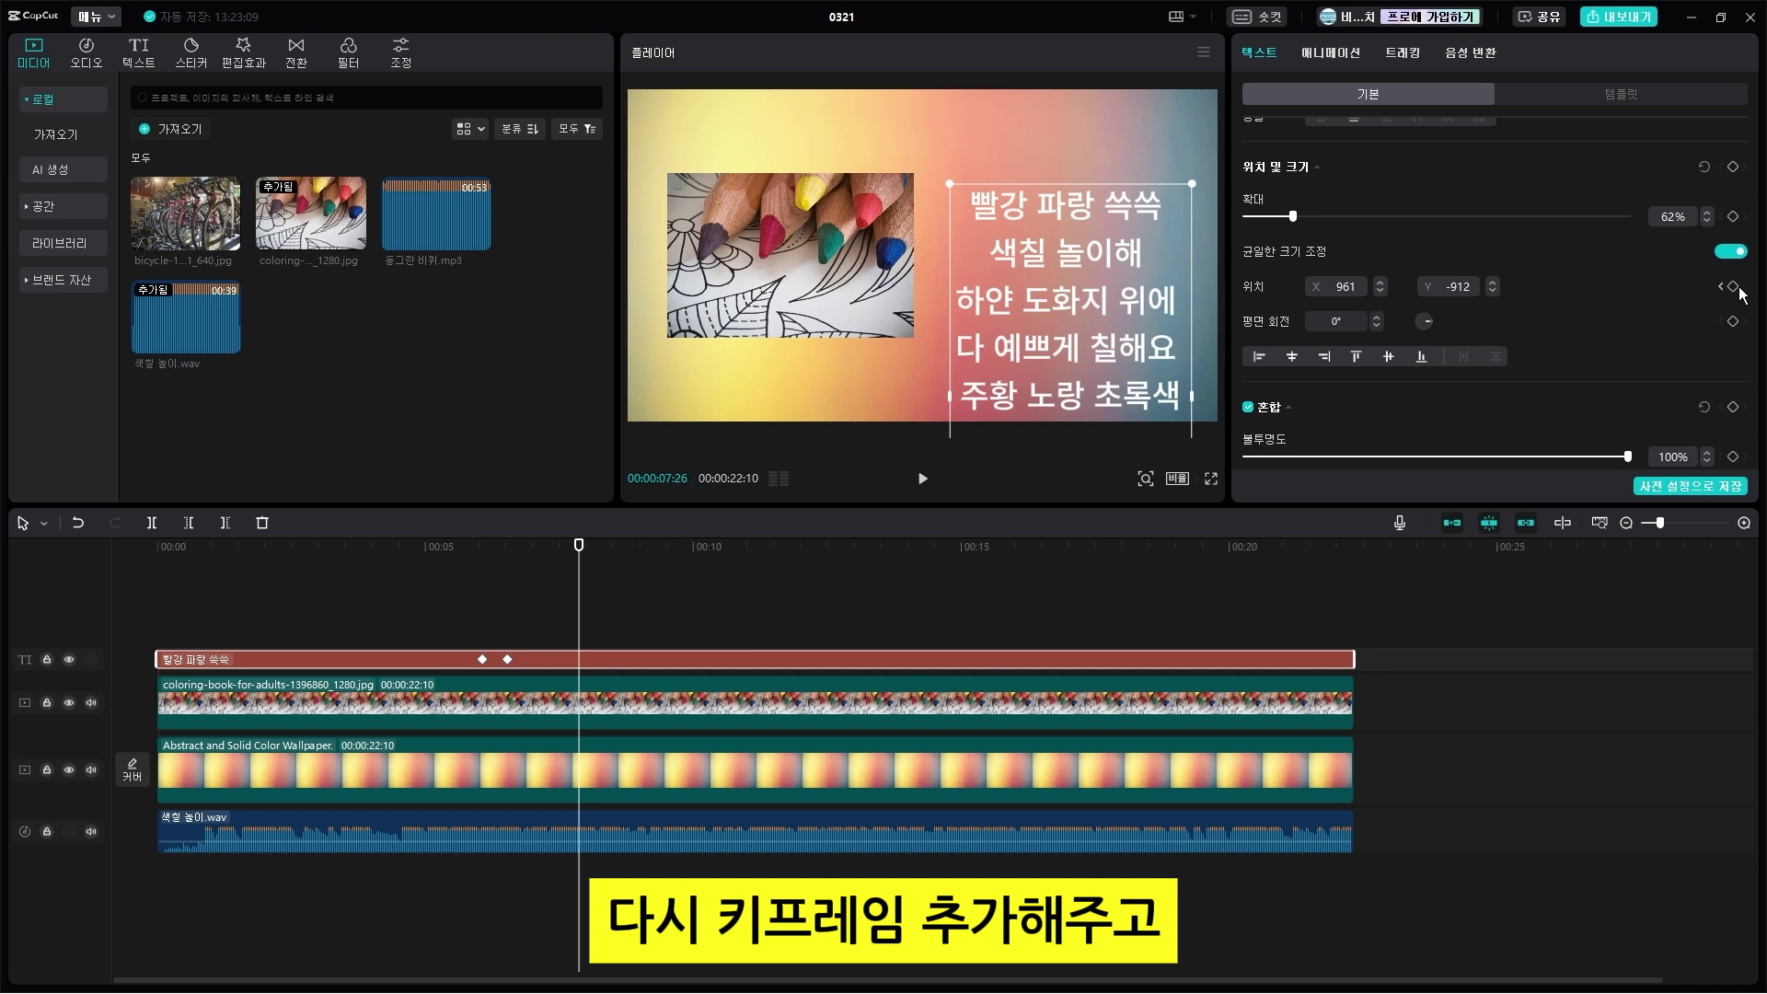
pyautogui.click(1733, 286)
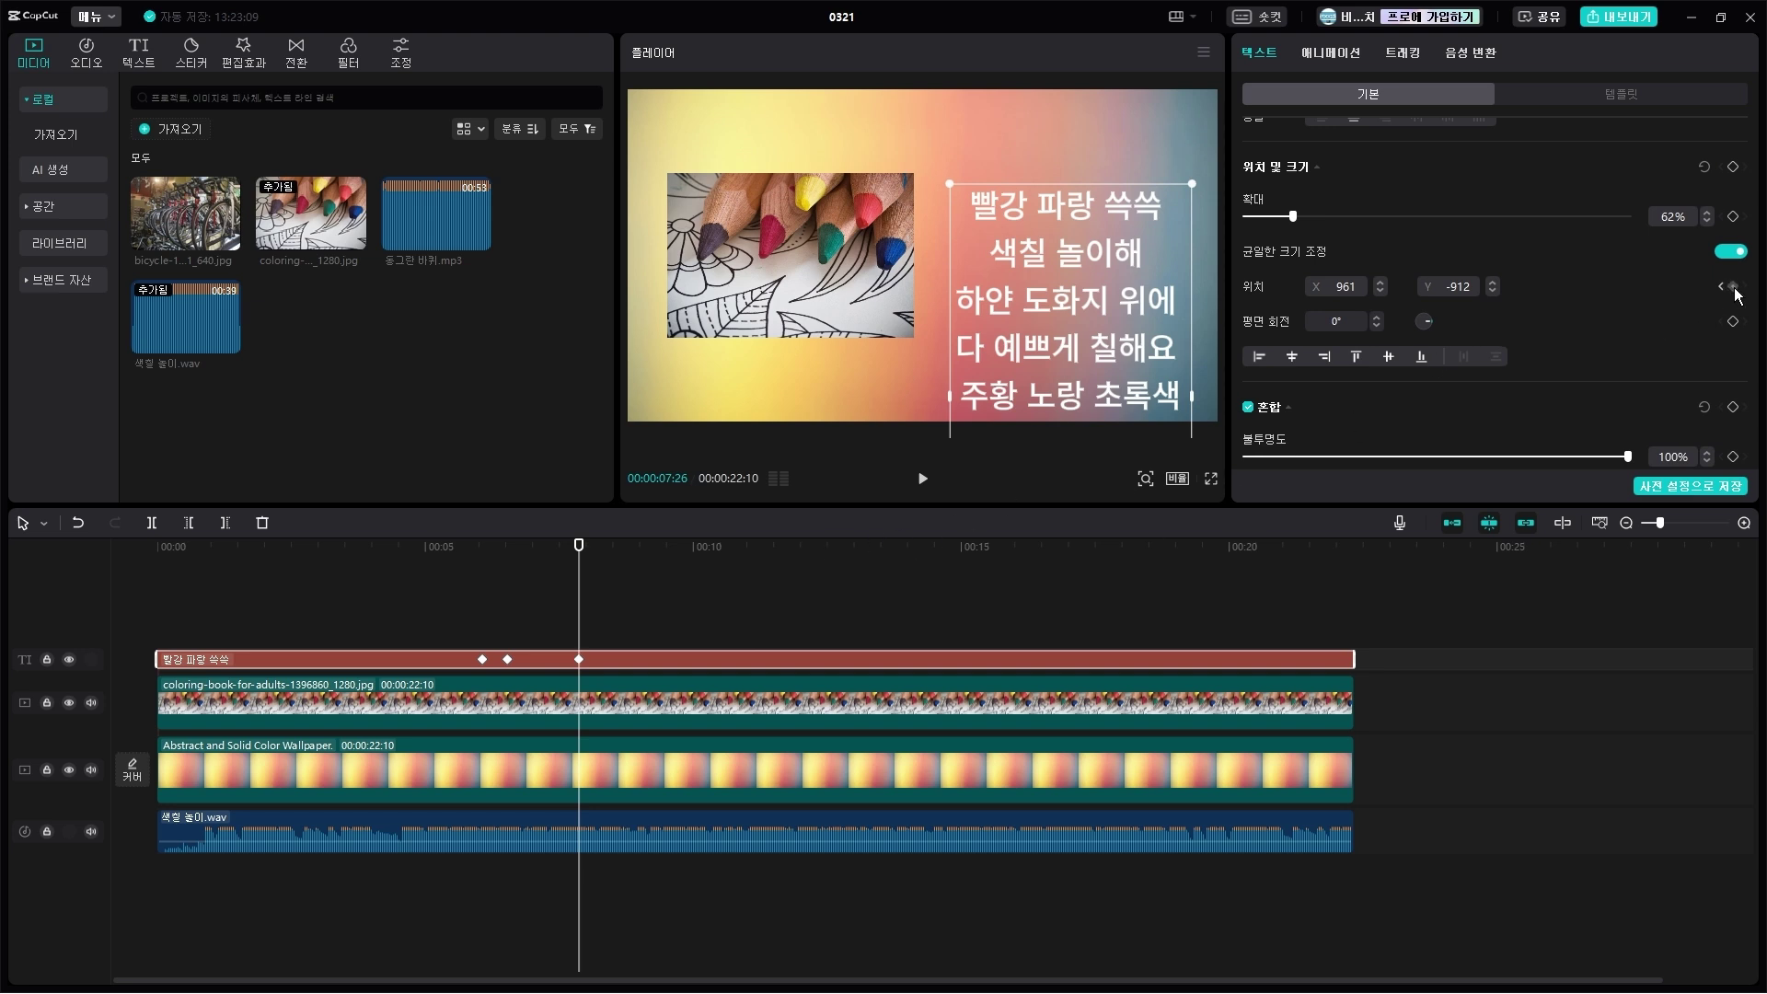
# Step: At 00:00:08:15, raise the lyrics by another line to about X 959, Y -580
pyautogui.press('space')
pyautogui.press('space')
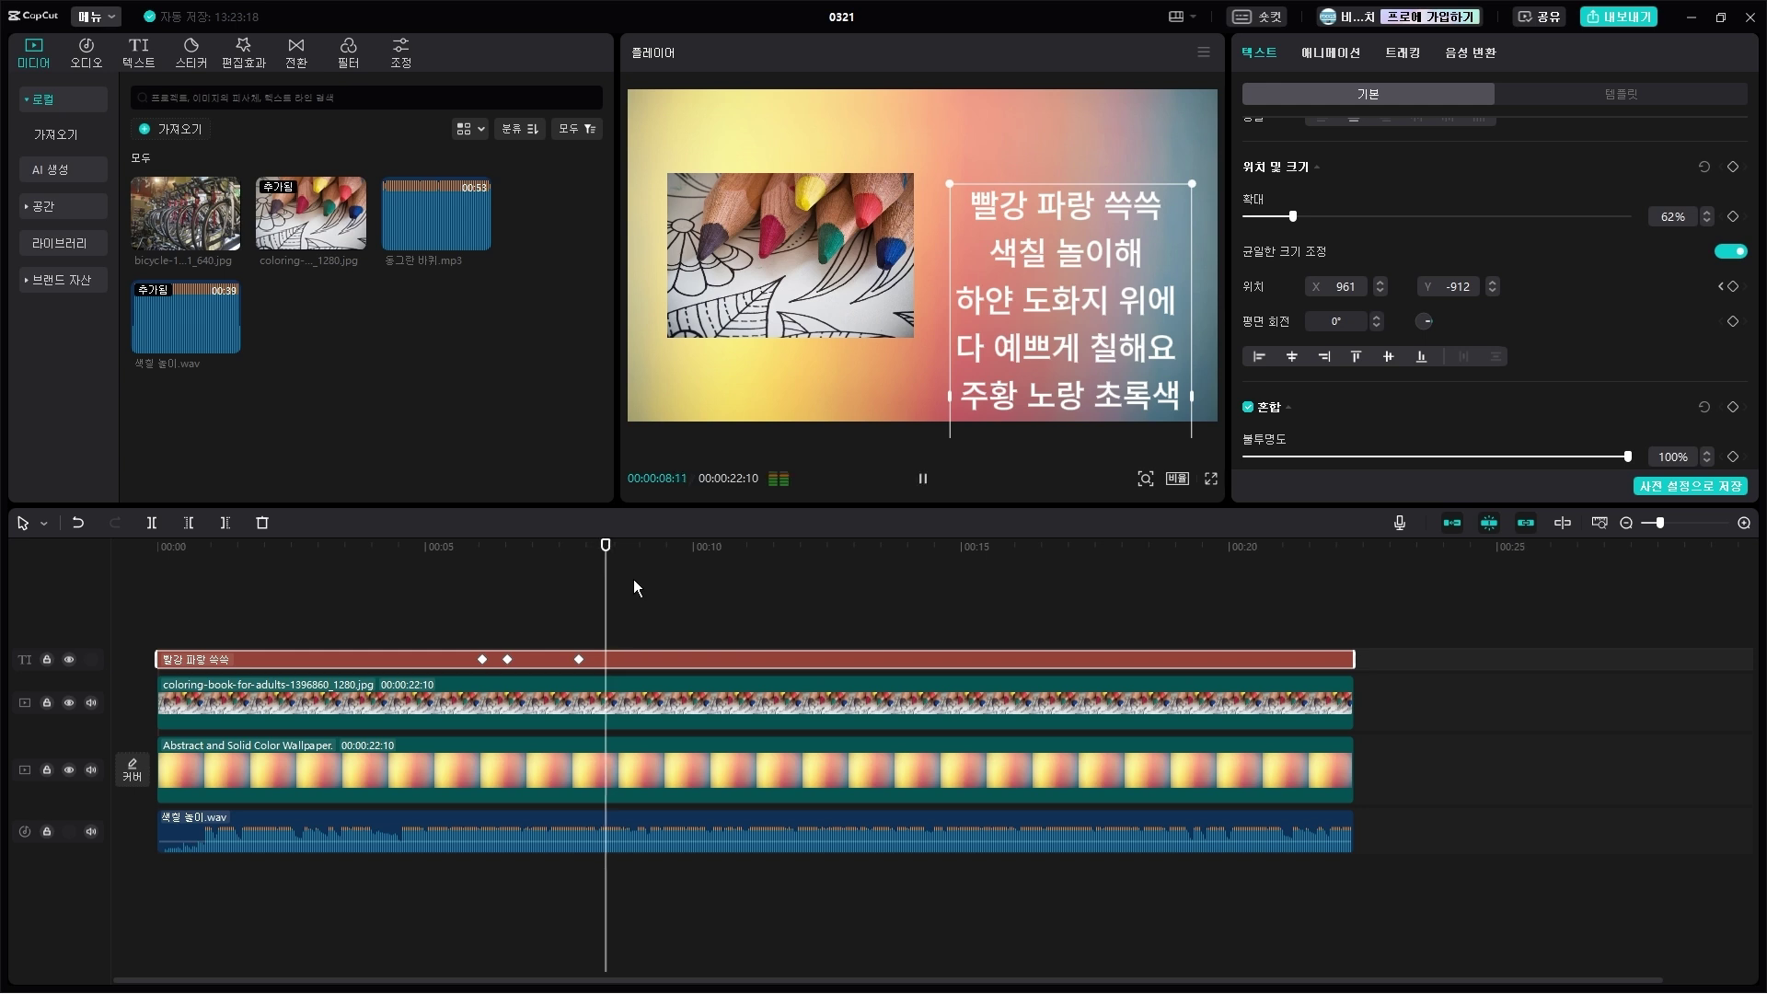
pyautogui.press('Right')
pyautogui.moveTo(1090, 340); pyautogui.dragTo(1086, 291)
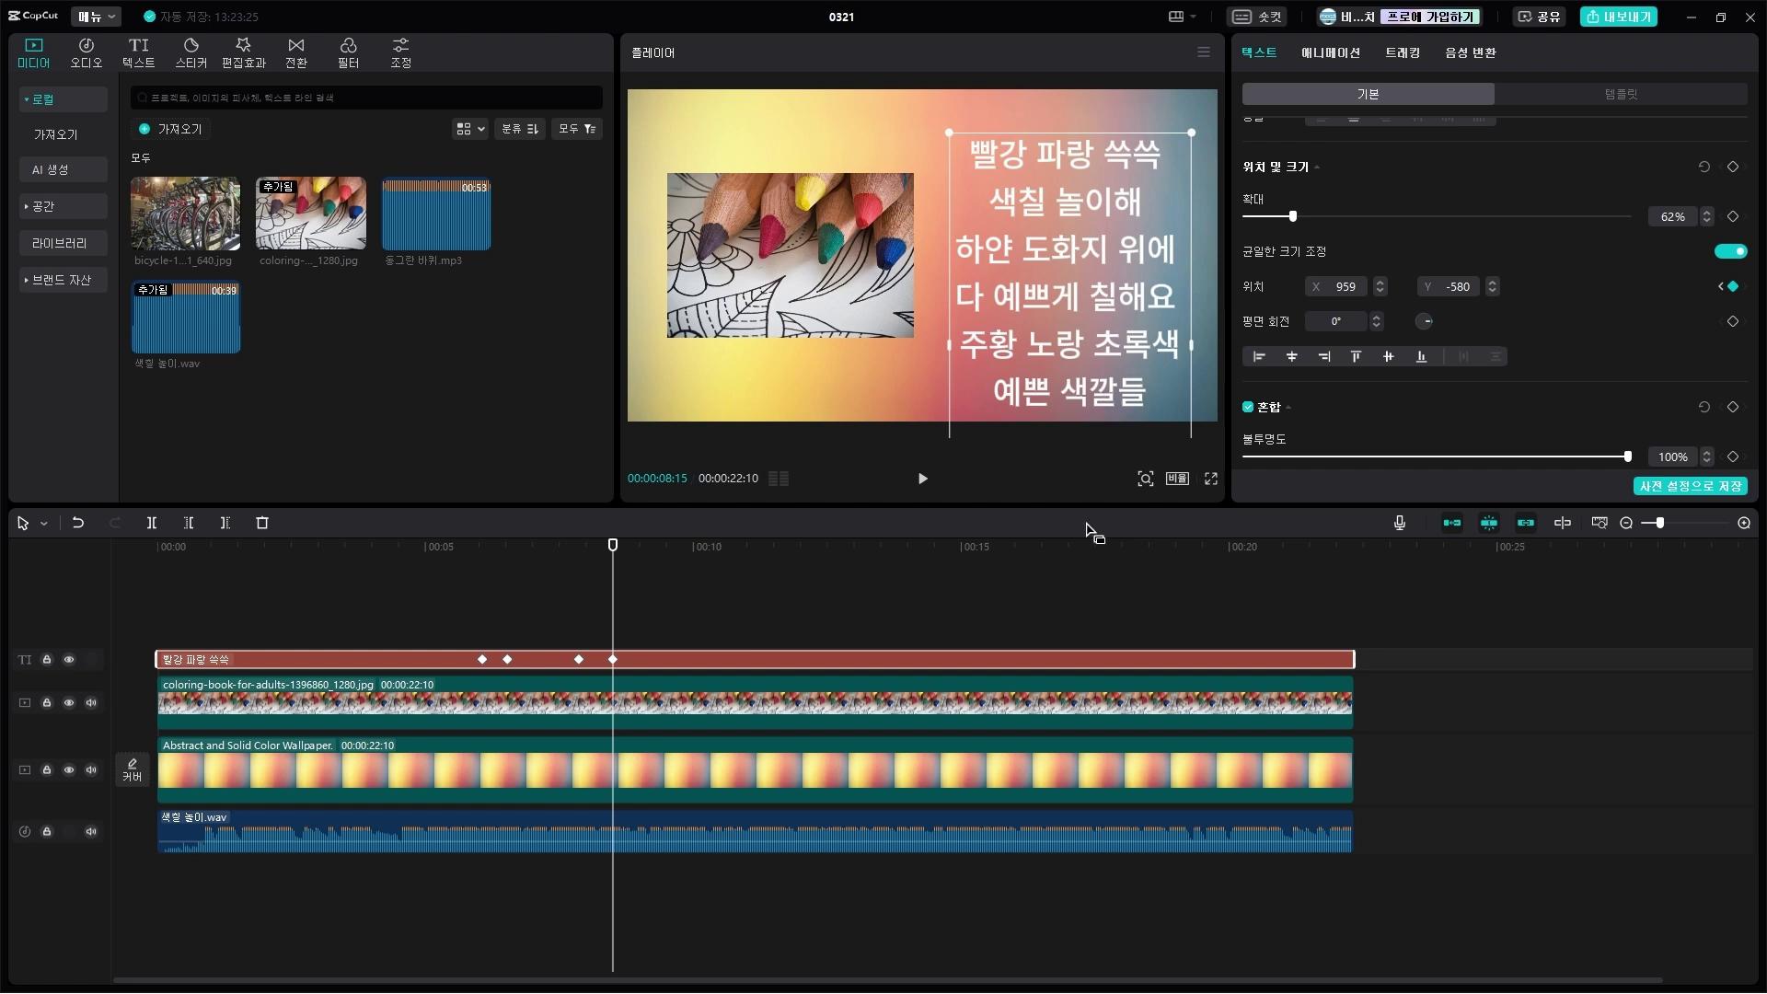
# Step: Add a position keyframe to the lyrics at 00:00:09:24, and at 00:00:10:06 raise them one line to about X 967, Y -302
pyautogui.click(922, 478)
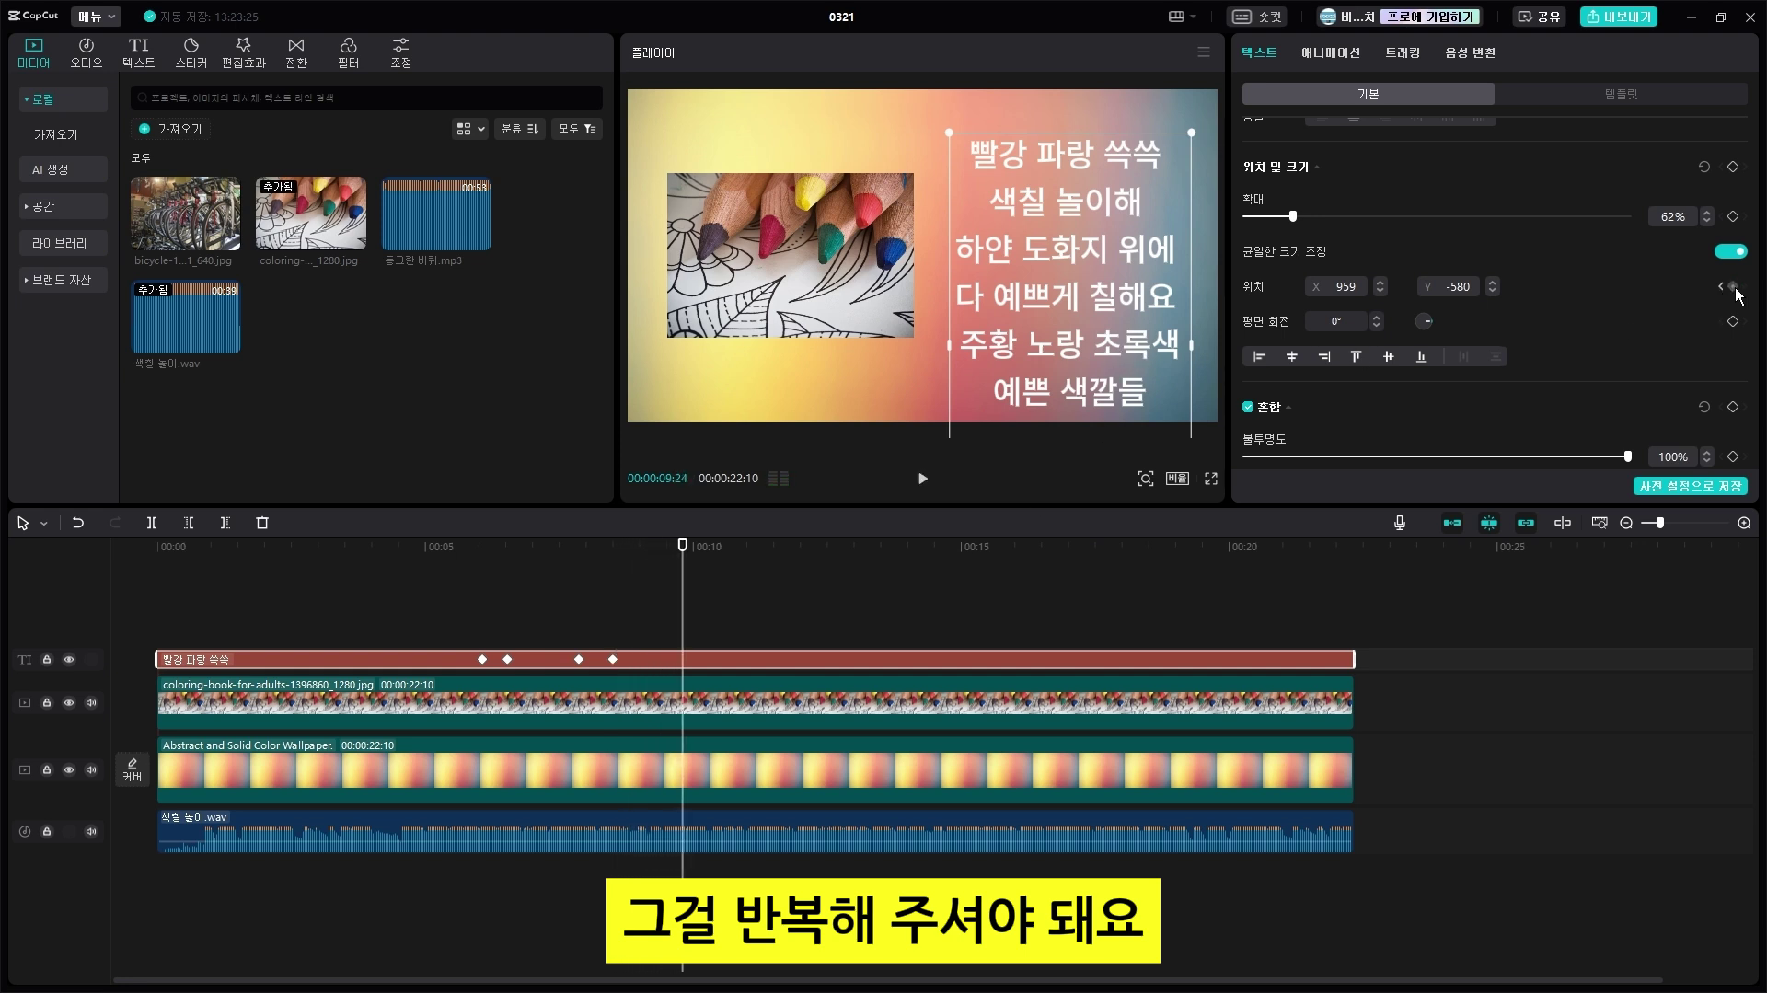
pyautogui.hotkey('ctrl', 'z')
pyautogui.moveTo(710, 583); pyautogui.dragTo(682, 583)
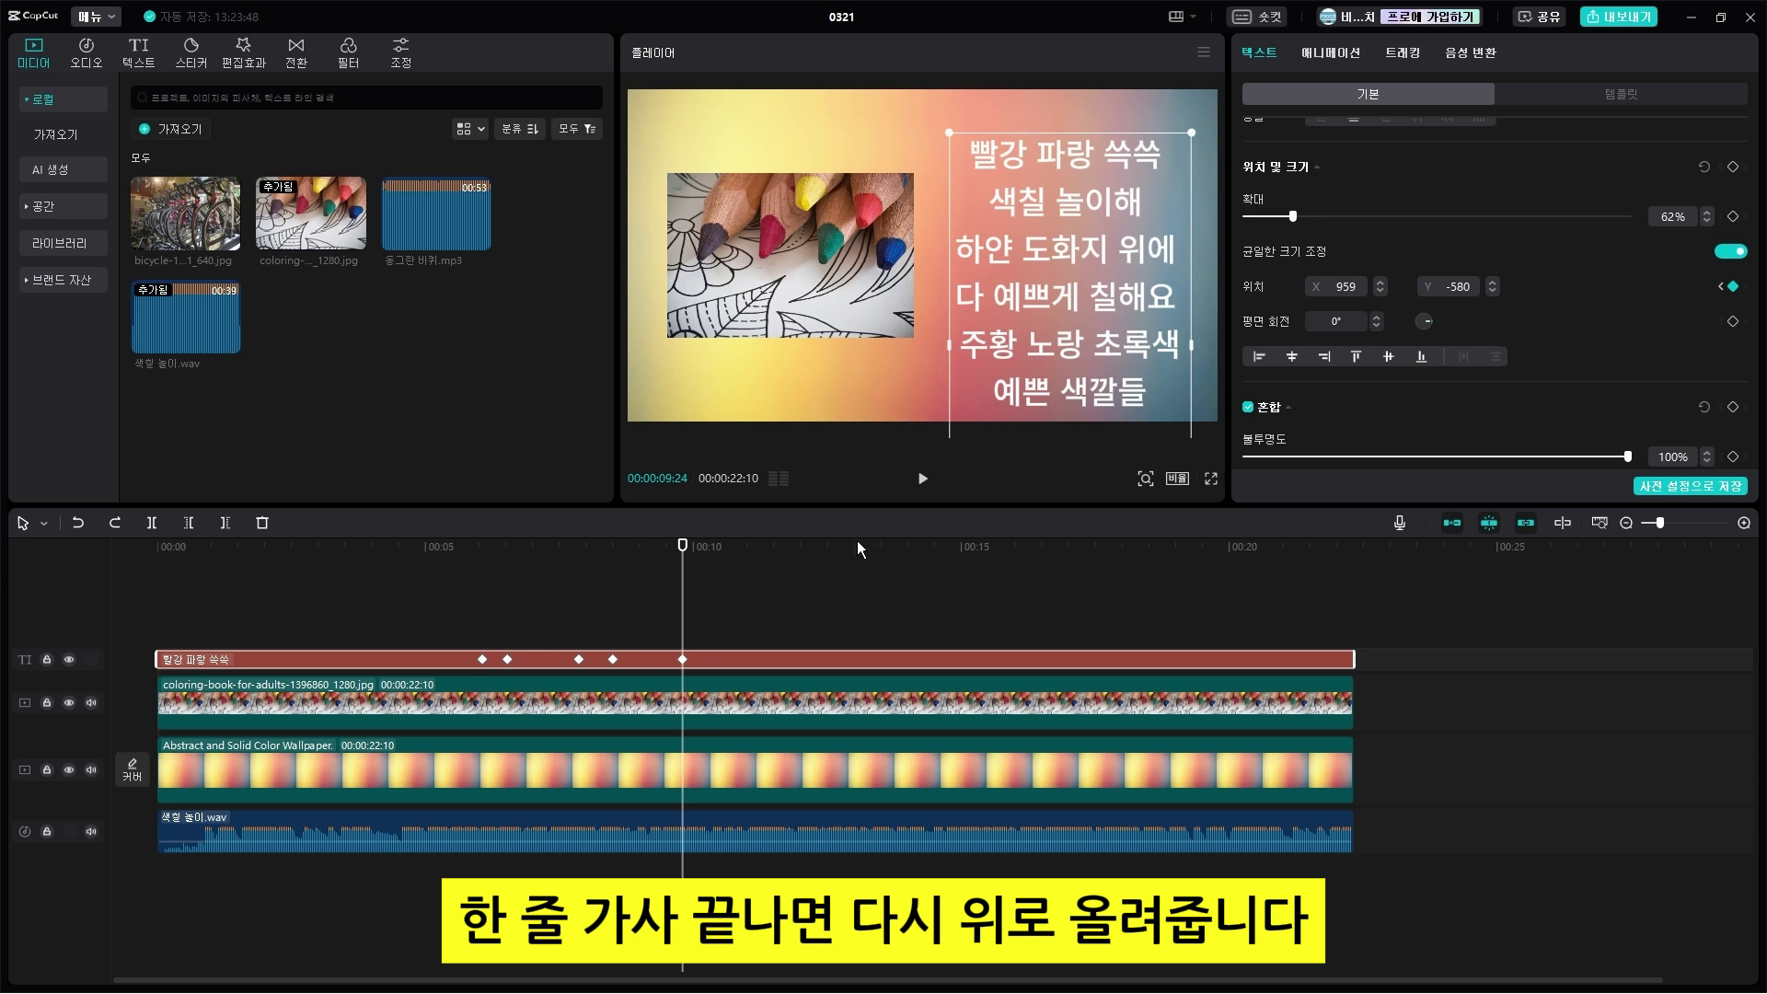
pyautogui.press('space')
pyautogui.press('space')
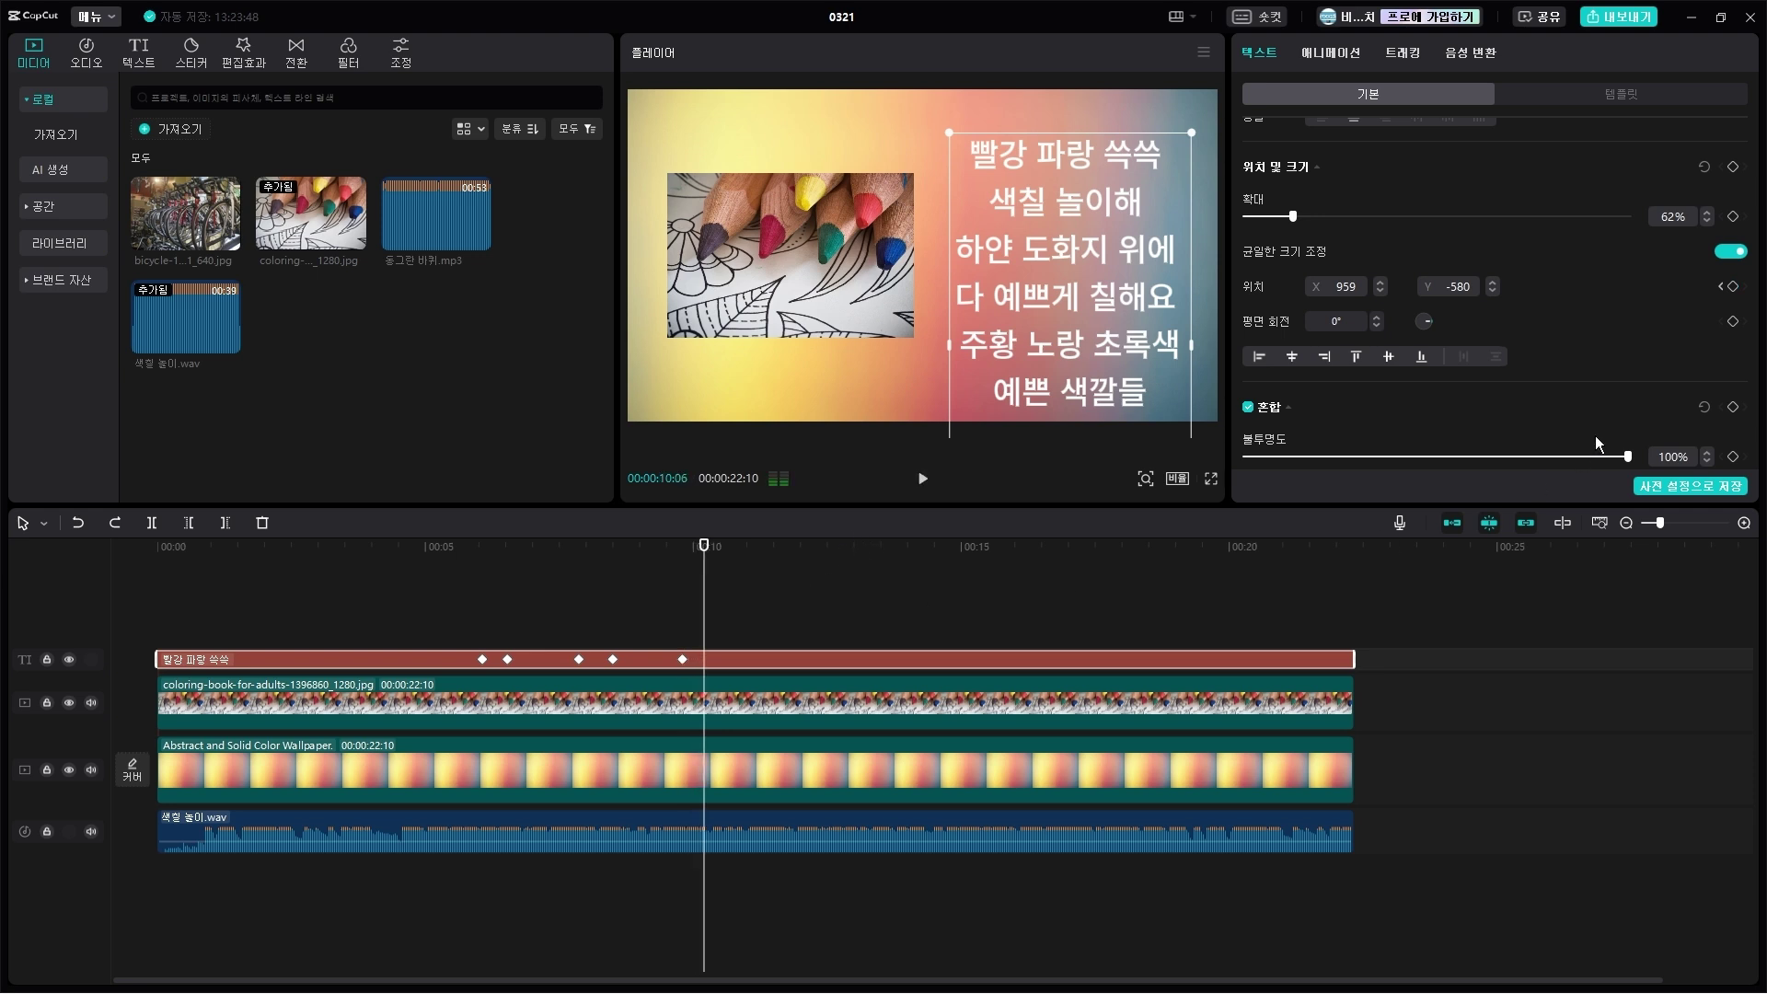
pyautogui.moveTo(1104, 389); pyautogui.dragTo(1106, 340)
# Step: Add a position keyframe to the lyrics at 00:00:11:17, and at 00:00:12:01 raise them one line to about X 959, Y 0
pyautogui.press('space')
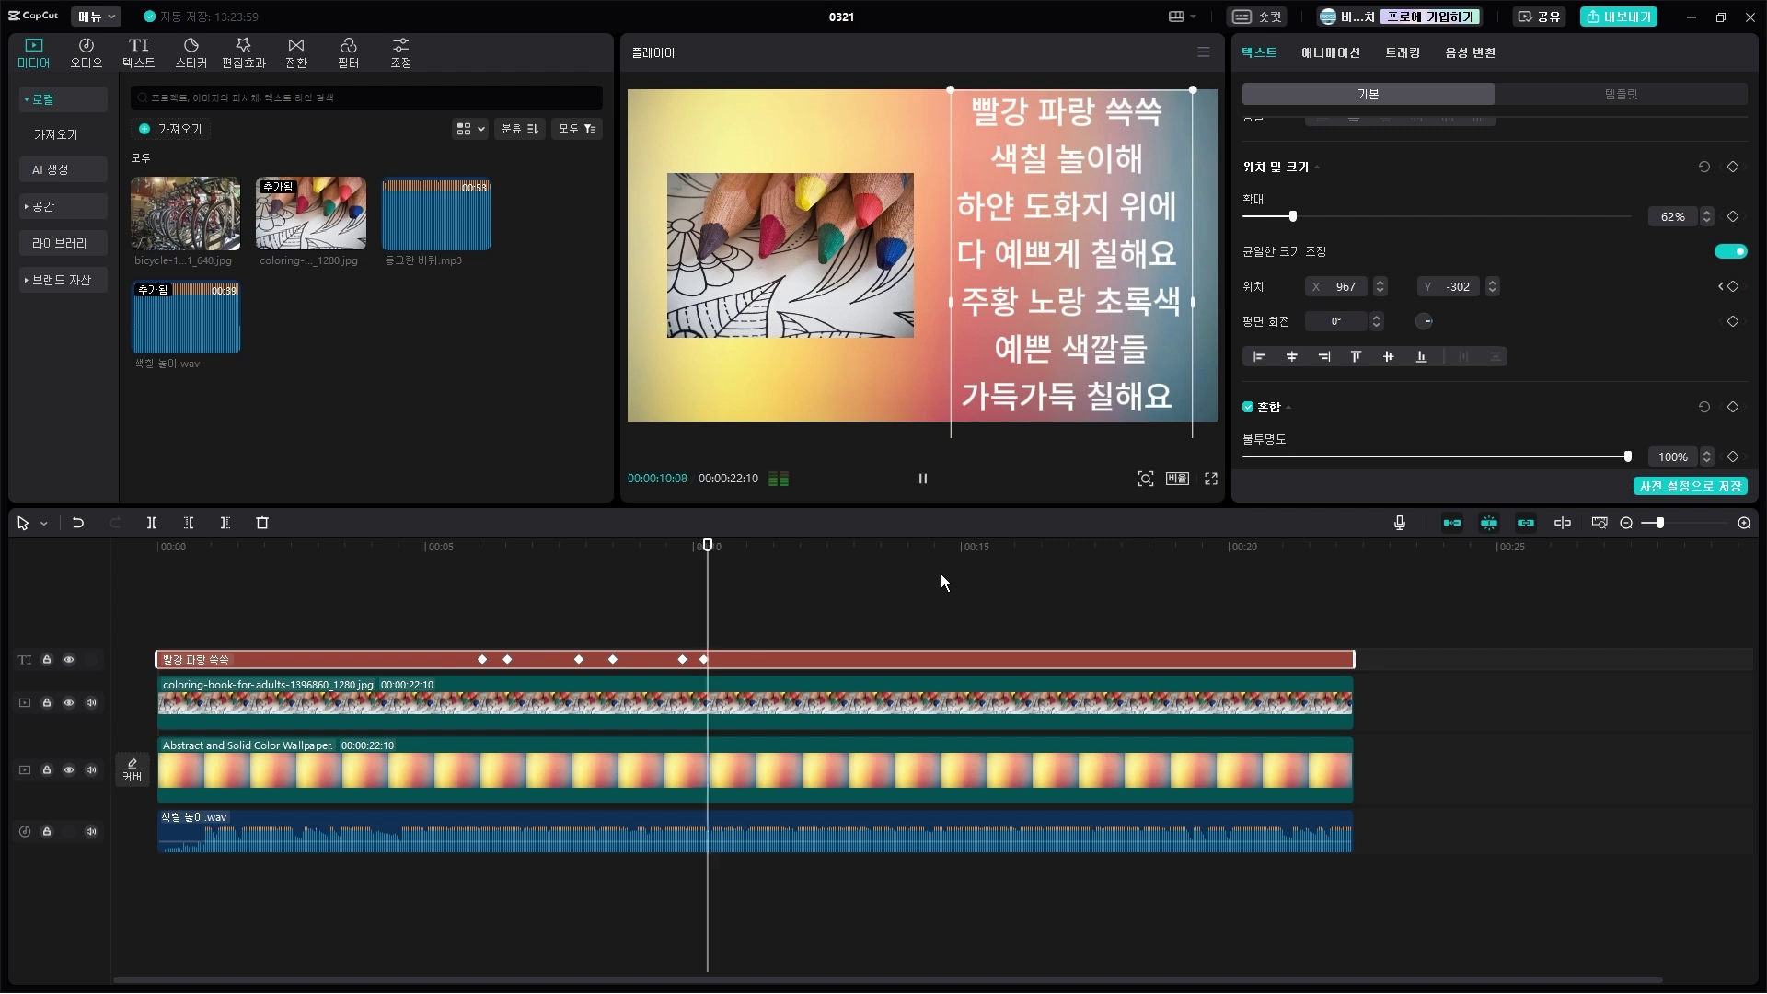
pyautogui.press('space')
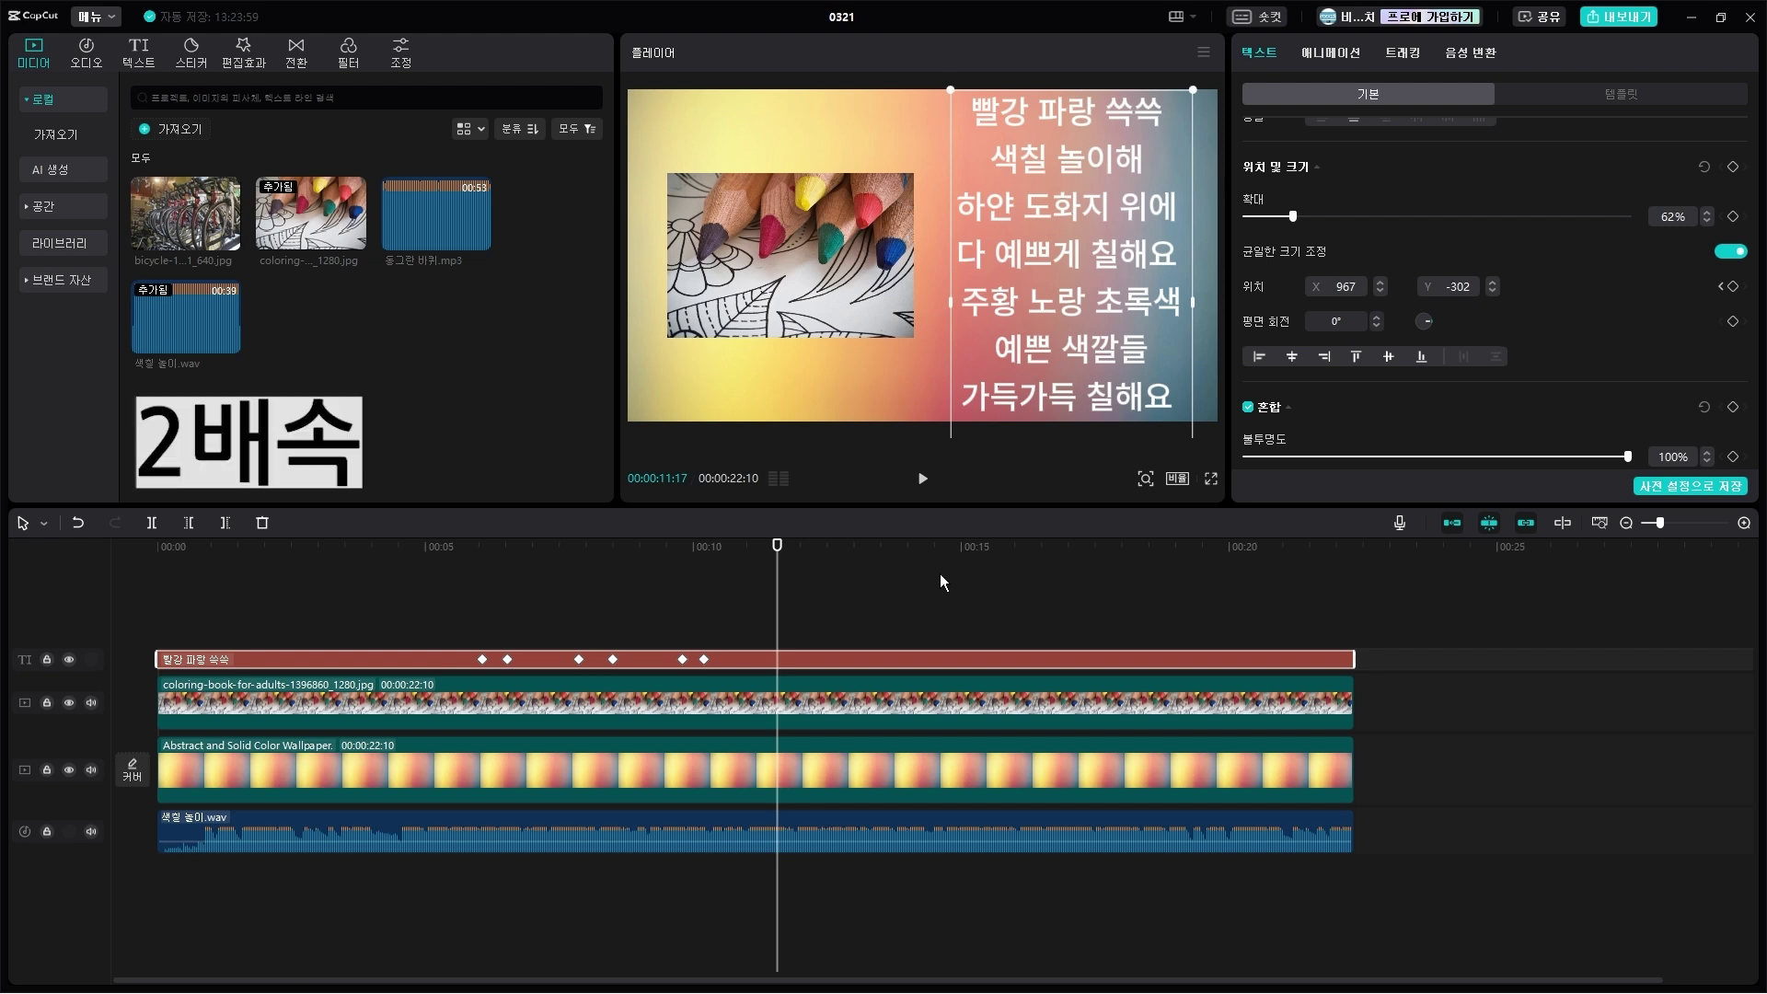
pyautogui.click(1733, 286)
pyautogui.press('space')
pyautogui.press('space')
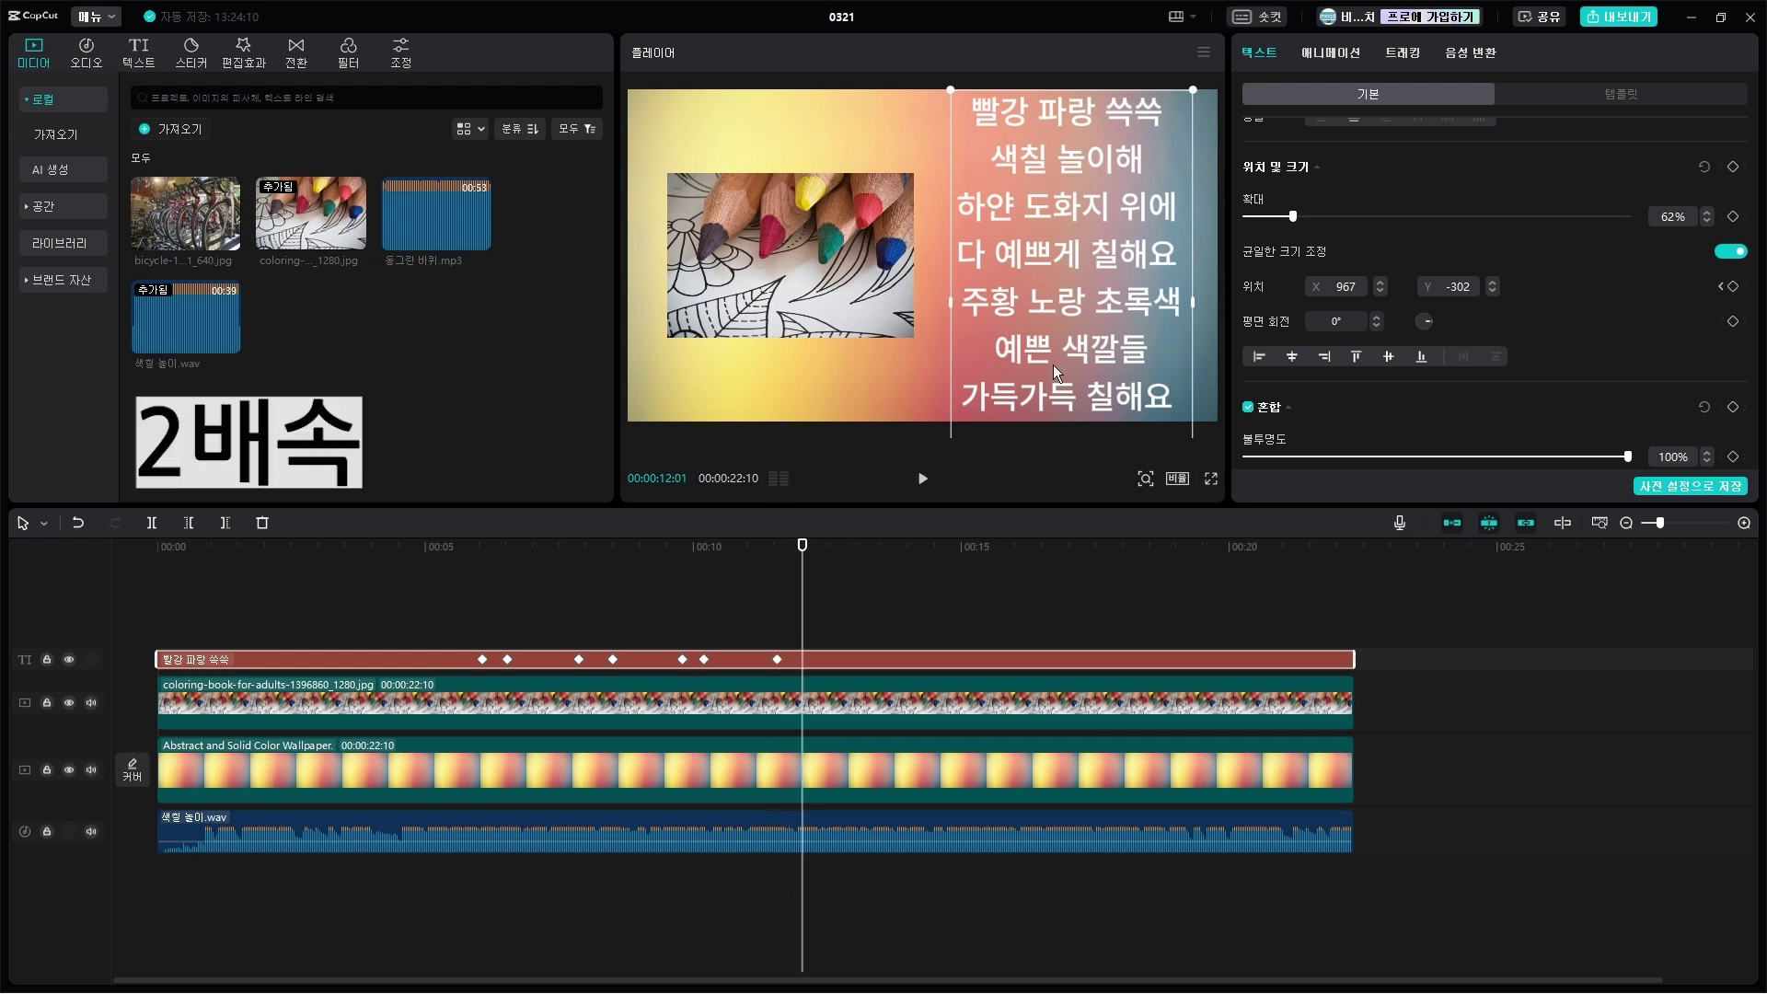
pyautogui.moveTo(1053, 365)
pyautogui.mouseDown()
pyautogui.moveTo(1052, 317)
pyautogui.moveTo(1051, 333)
pyautogui.mouseUp()
# Step: Add a position keyframe where the fifth sung line ends, and at 00:00:13:26 raise the lyrics to about X 967, Y 266
pyautogui.press('space')
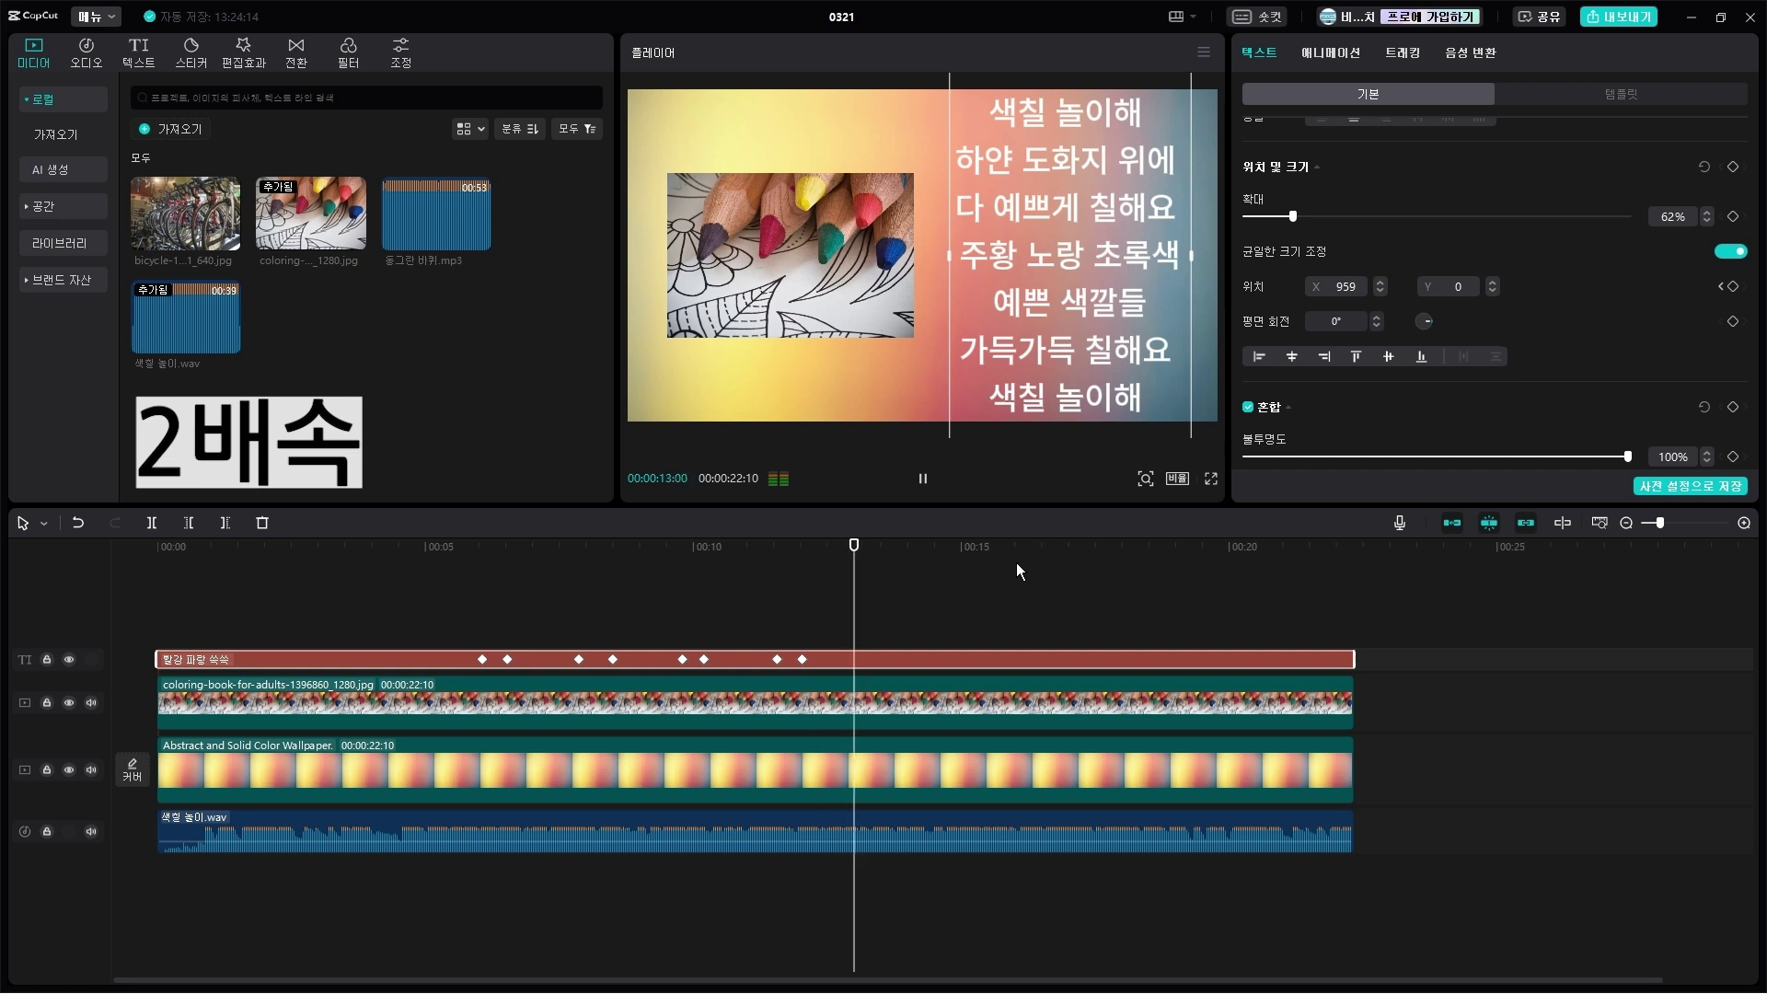
pyautogui.moveTo(1062, 371); pyautogui.dragTo(1062, 331)
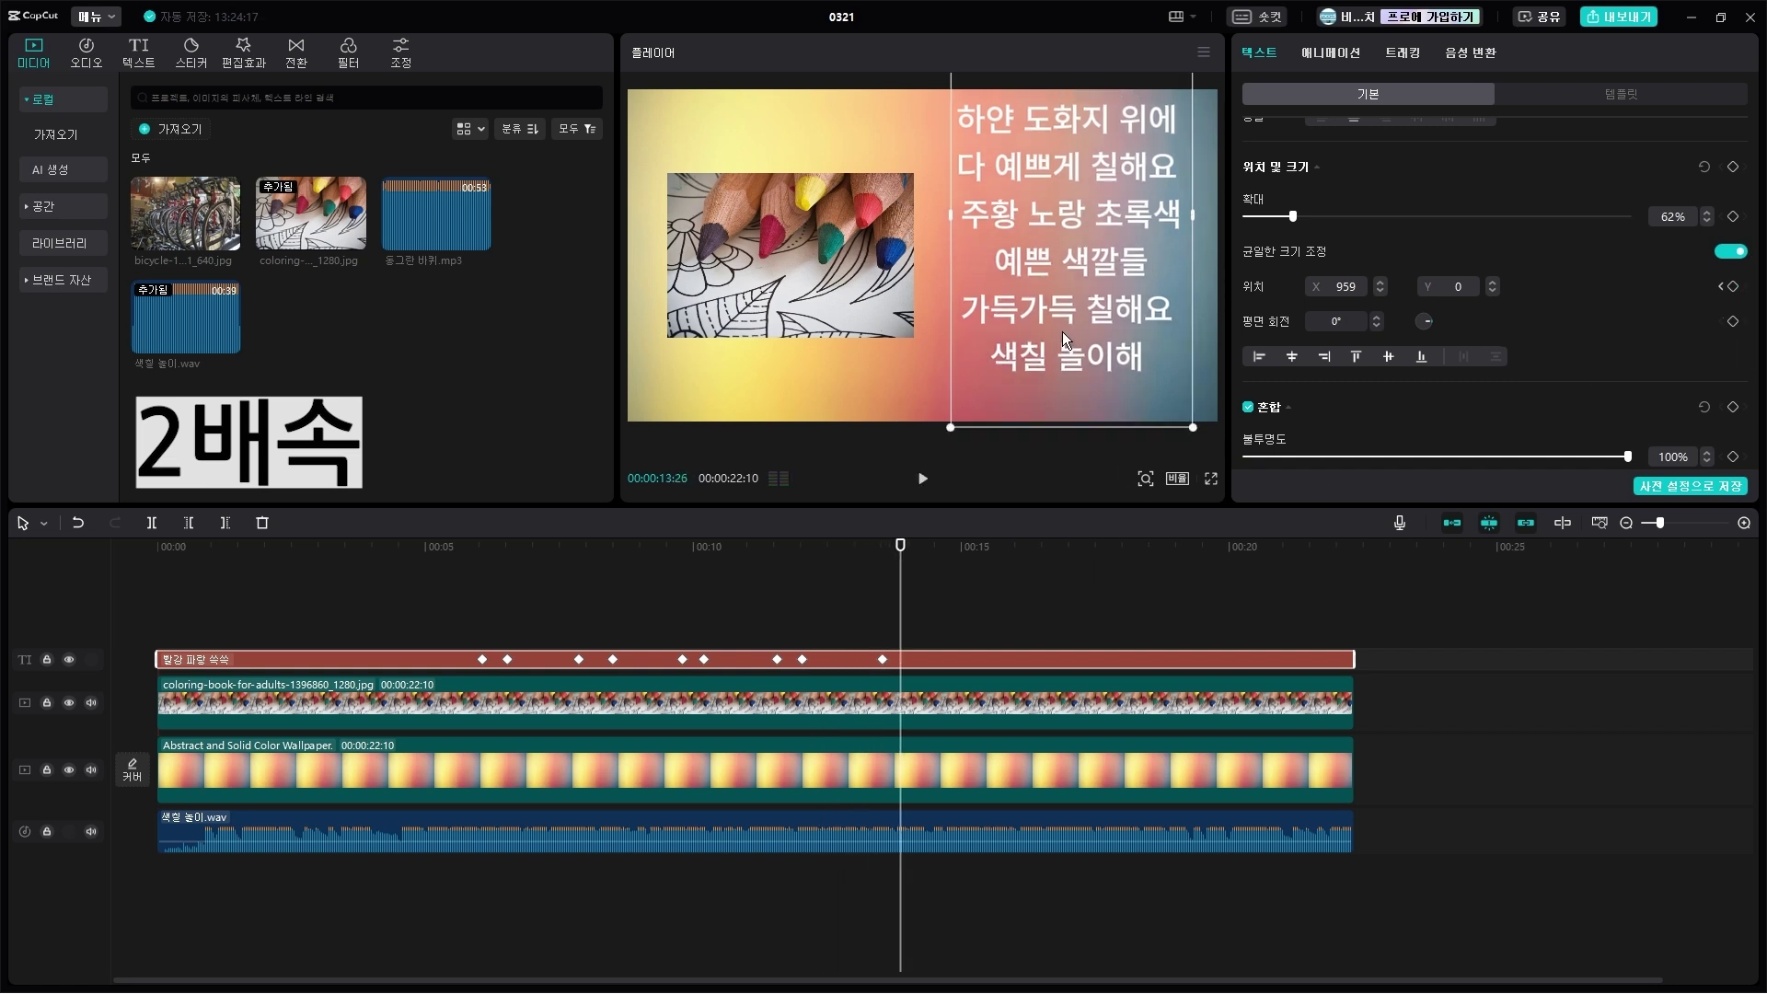
# Step: Add a position keyframe to the lyrics at 00:00:15:07, and at 00:00:15:21 raise them one line to about X 976, Y 574
pyautogui.press('space')
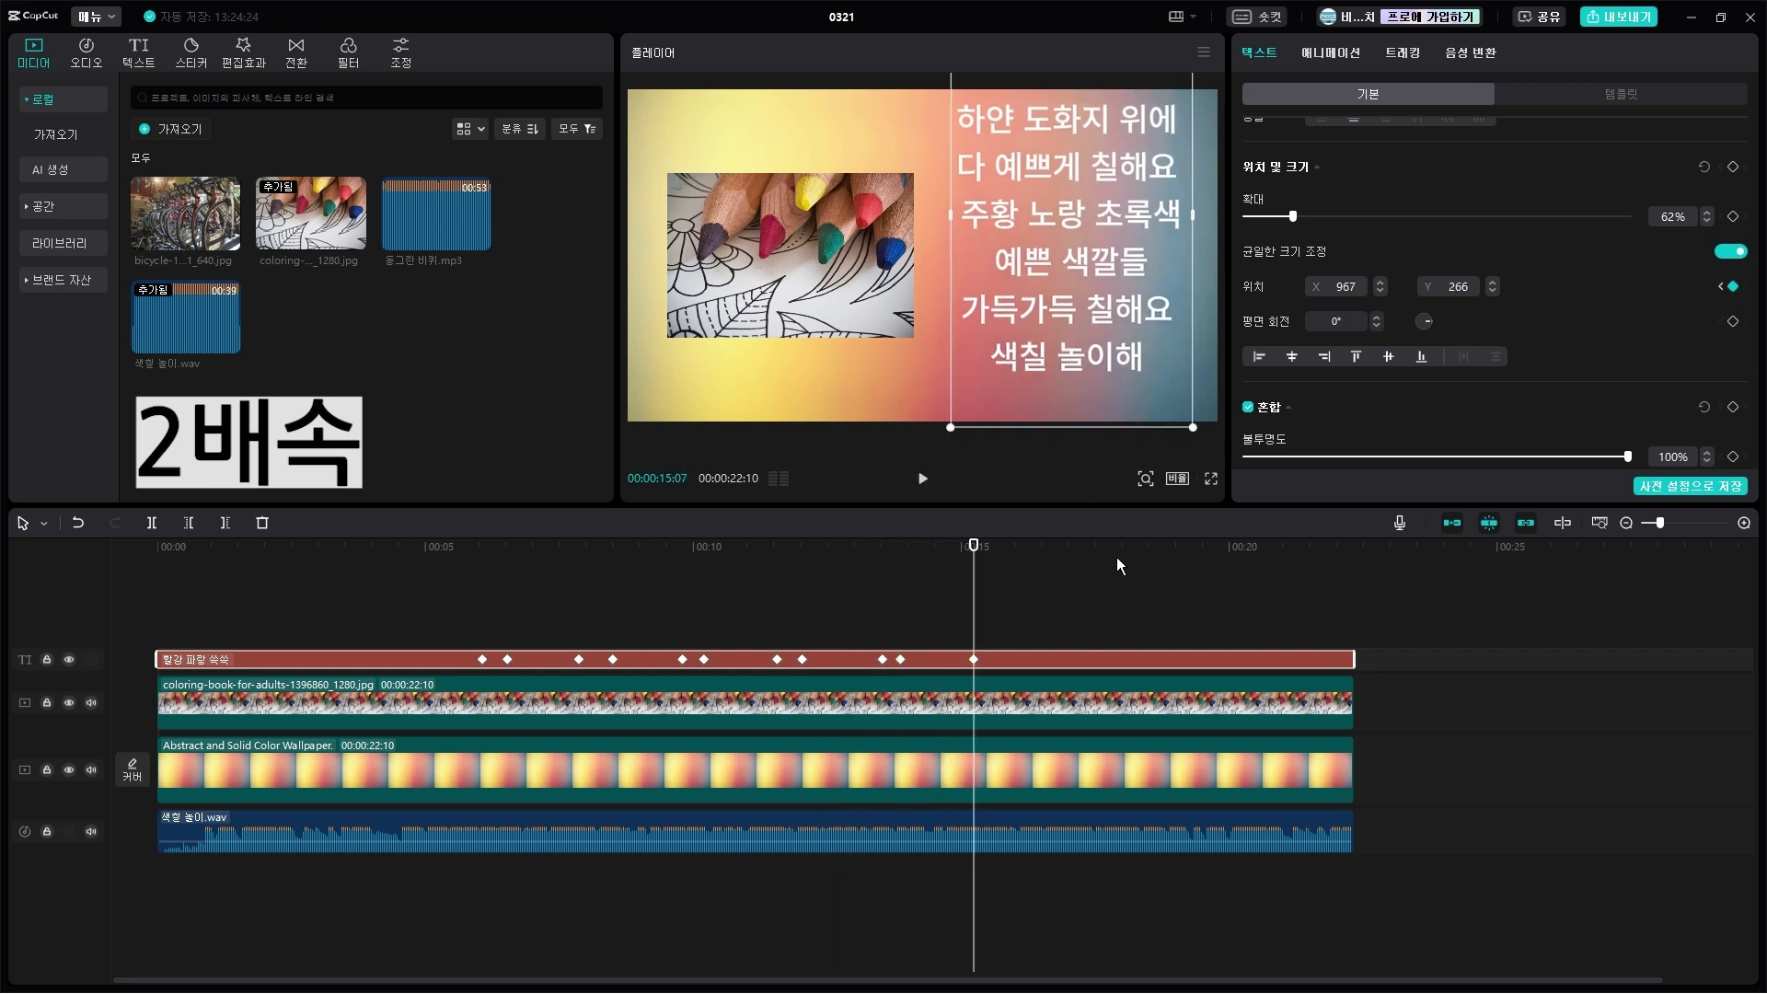
pyautogui.press('space')
pyautogui.press('space')
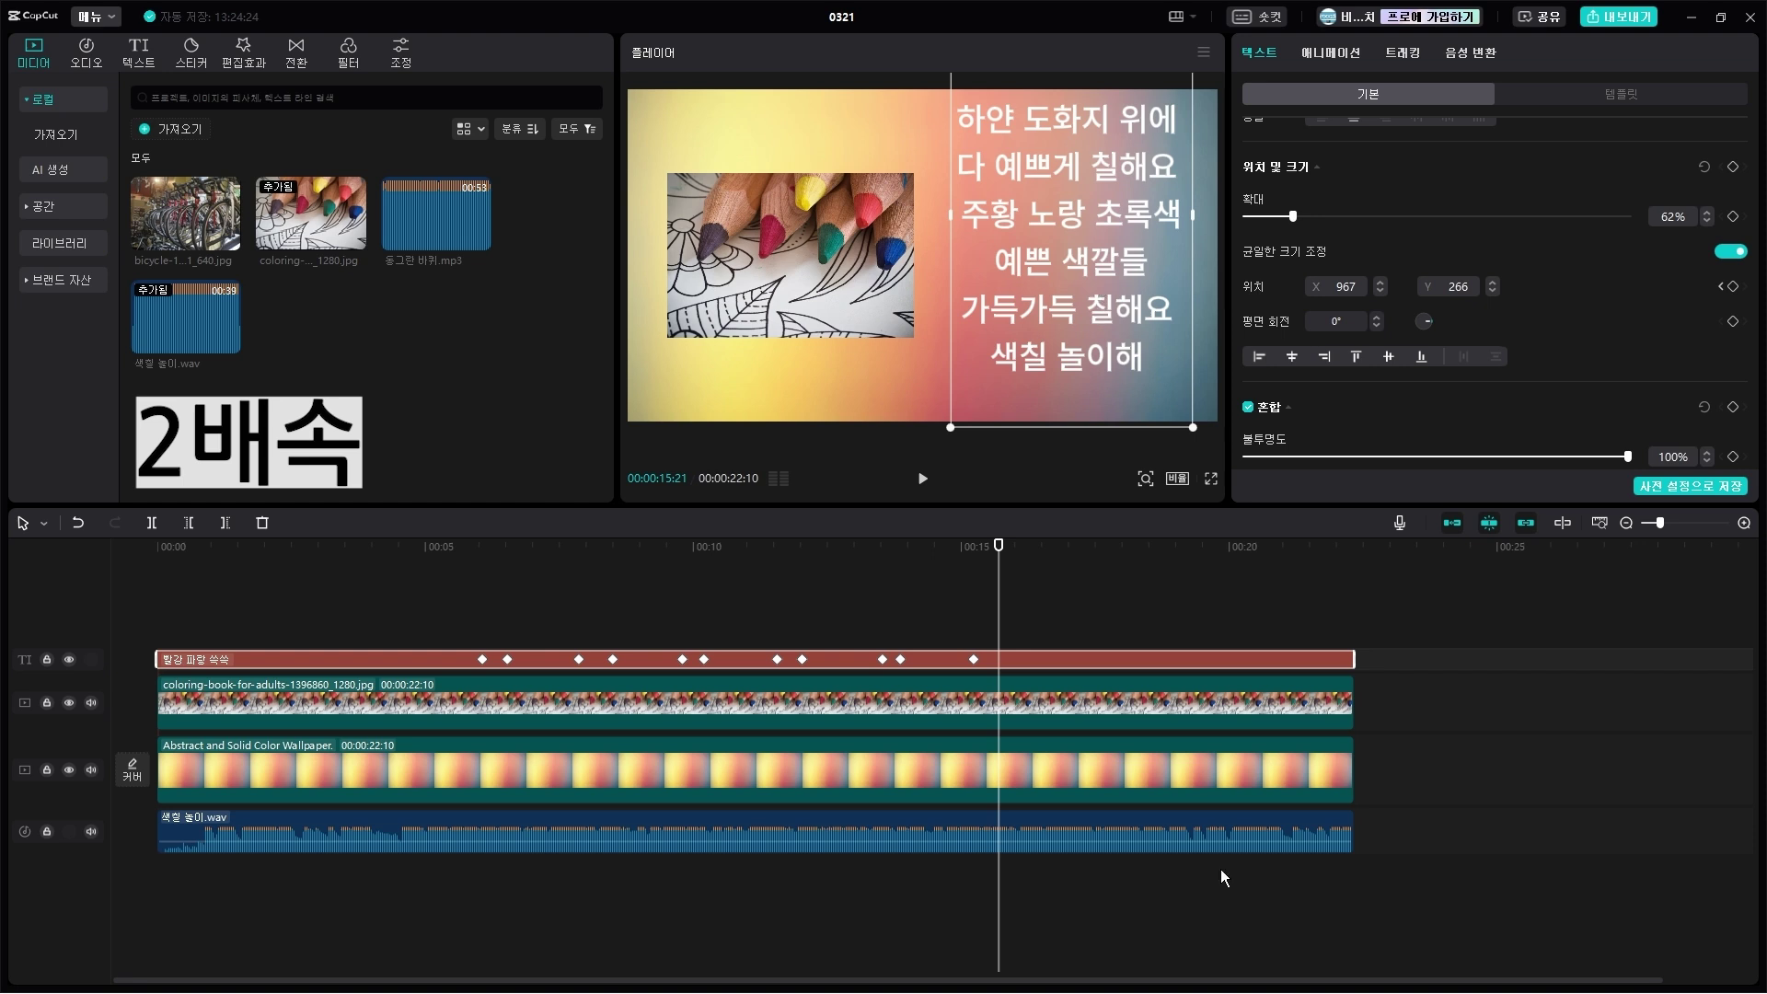
pyautogui.moveTo(1101, 285); pyautogui.dragTo(1078, 244)
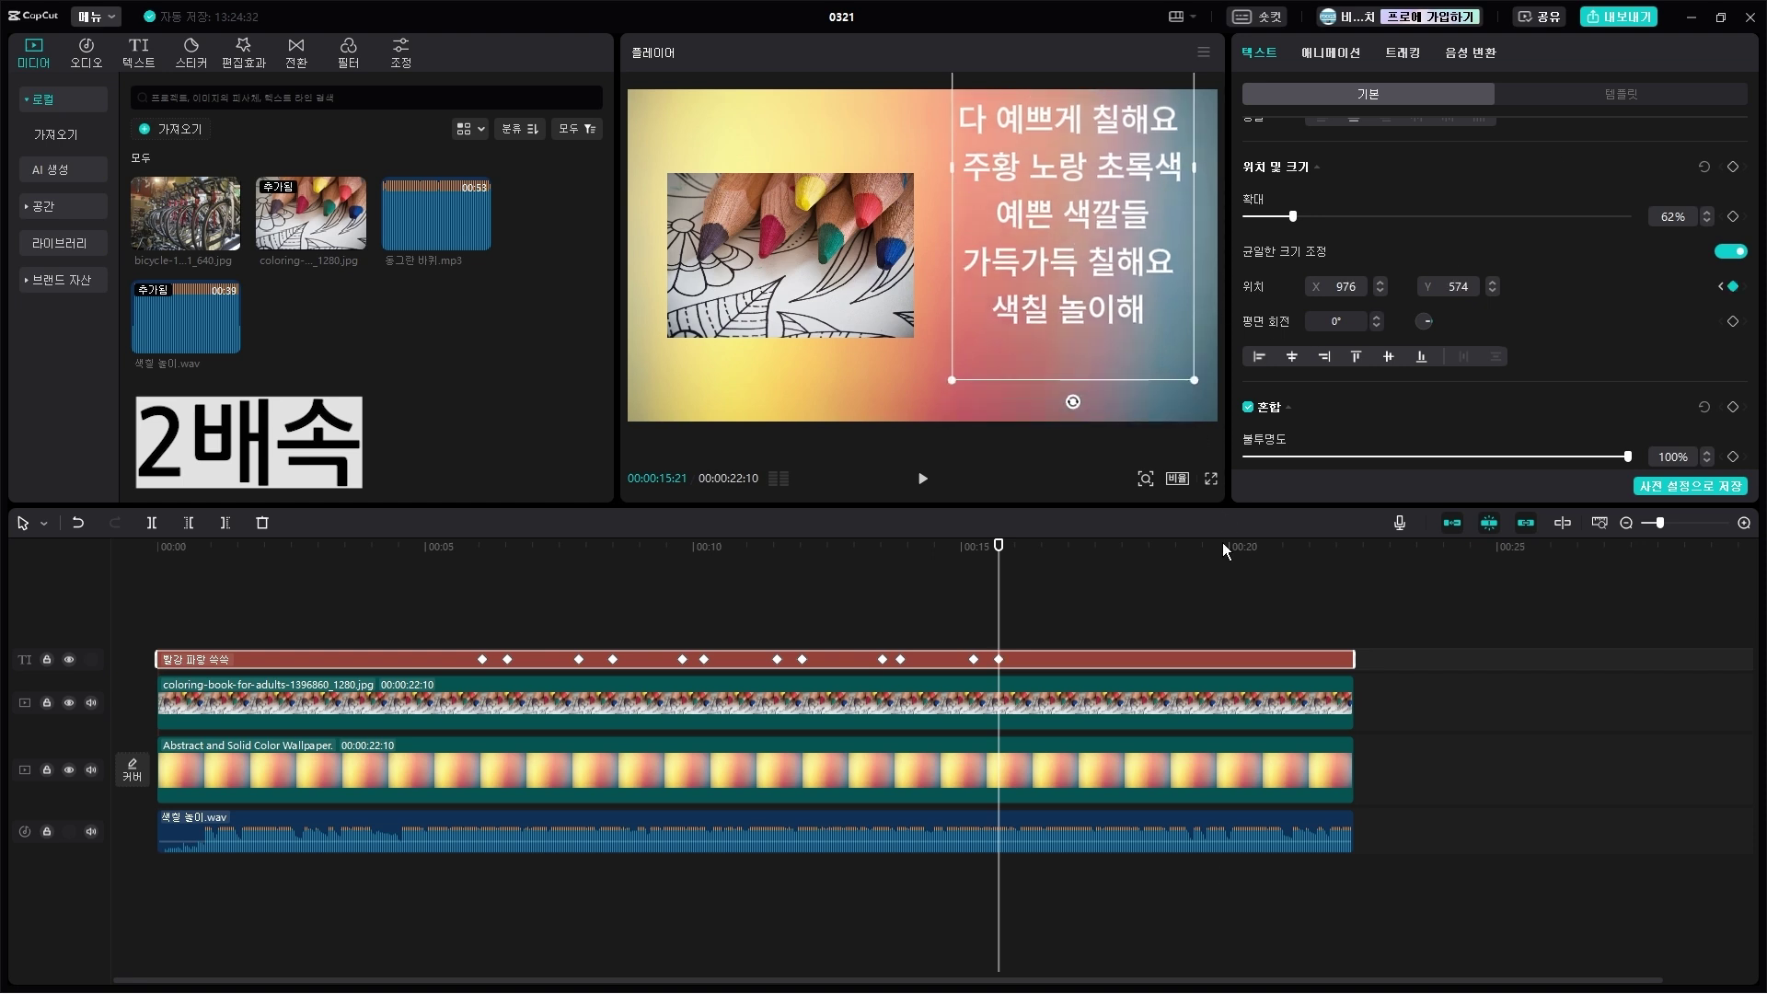
# Step: Add a position keyframe to the lyrics at about 00:00:17:04, and at 00:00:17:15 raise them one line to about X 950, Y 889
pyautogui.press('space')
pyautogui.press('space')
pyautogui.click(1733, 287)
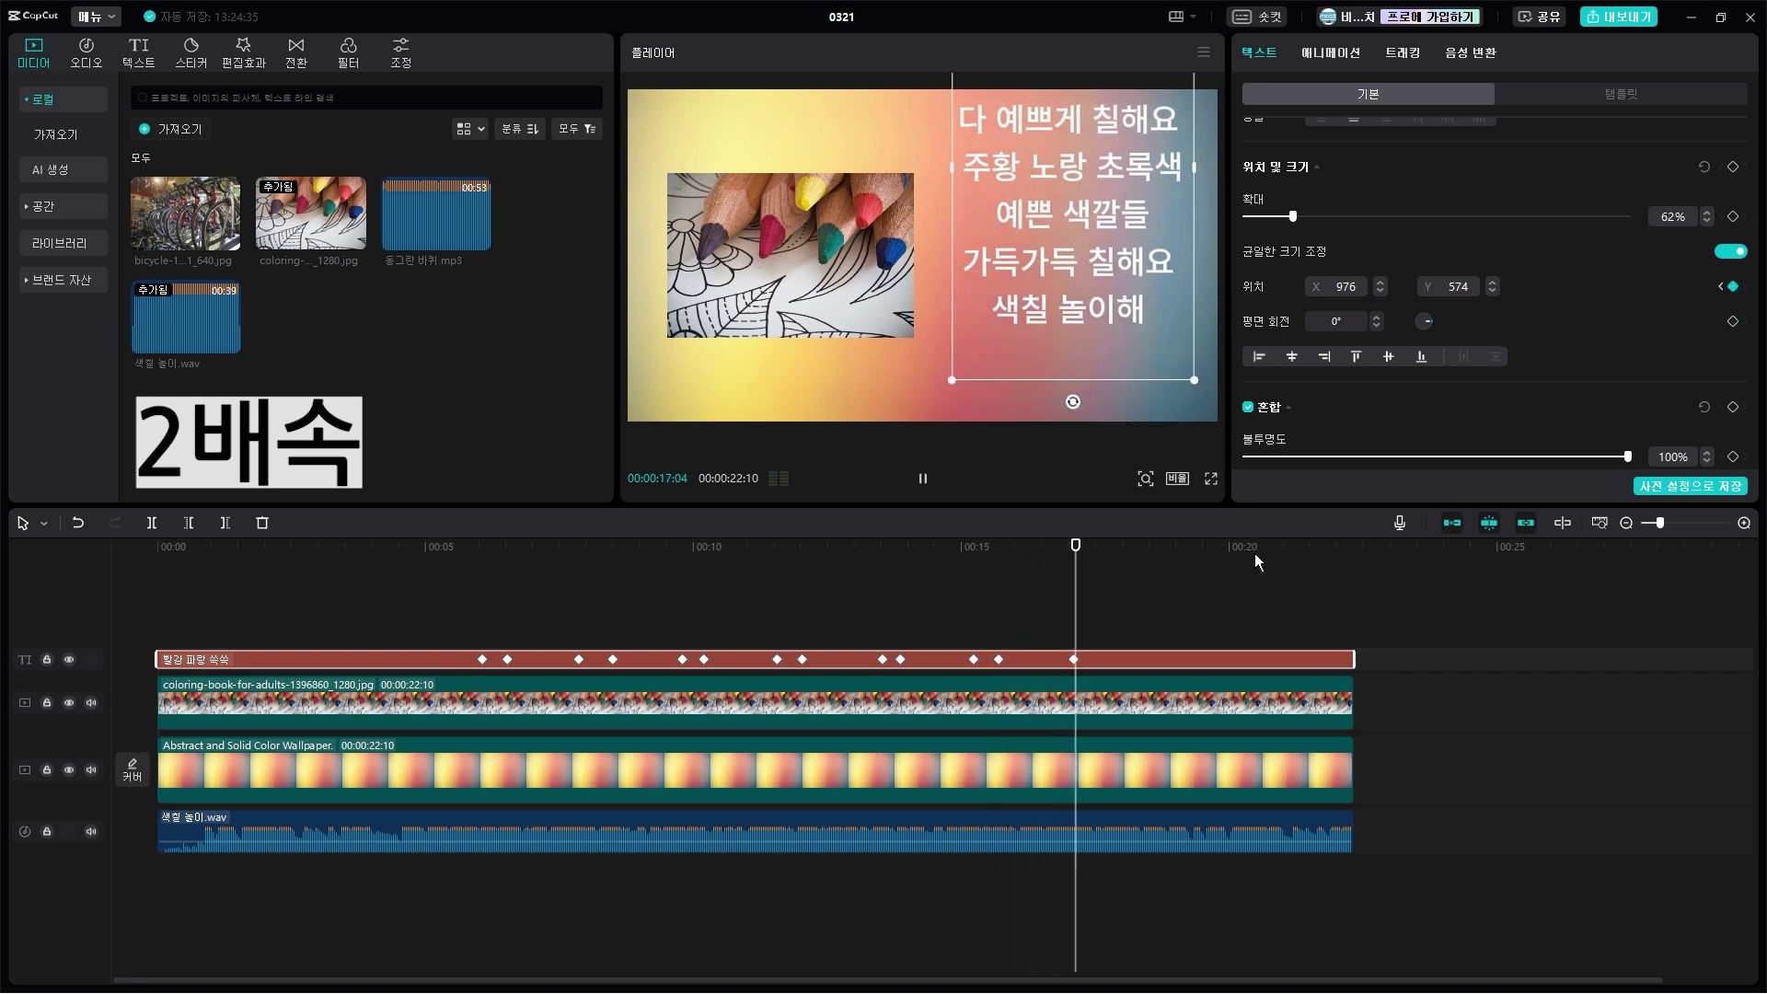
pyautogui.press('space')
pyautogui.press('space')
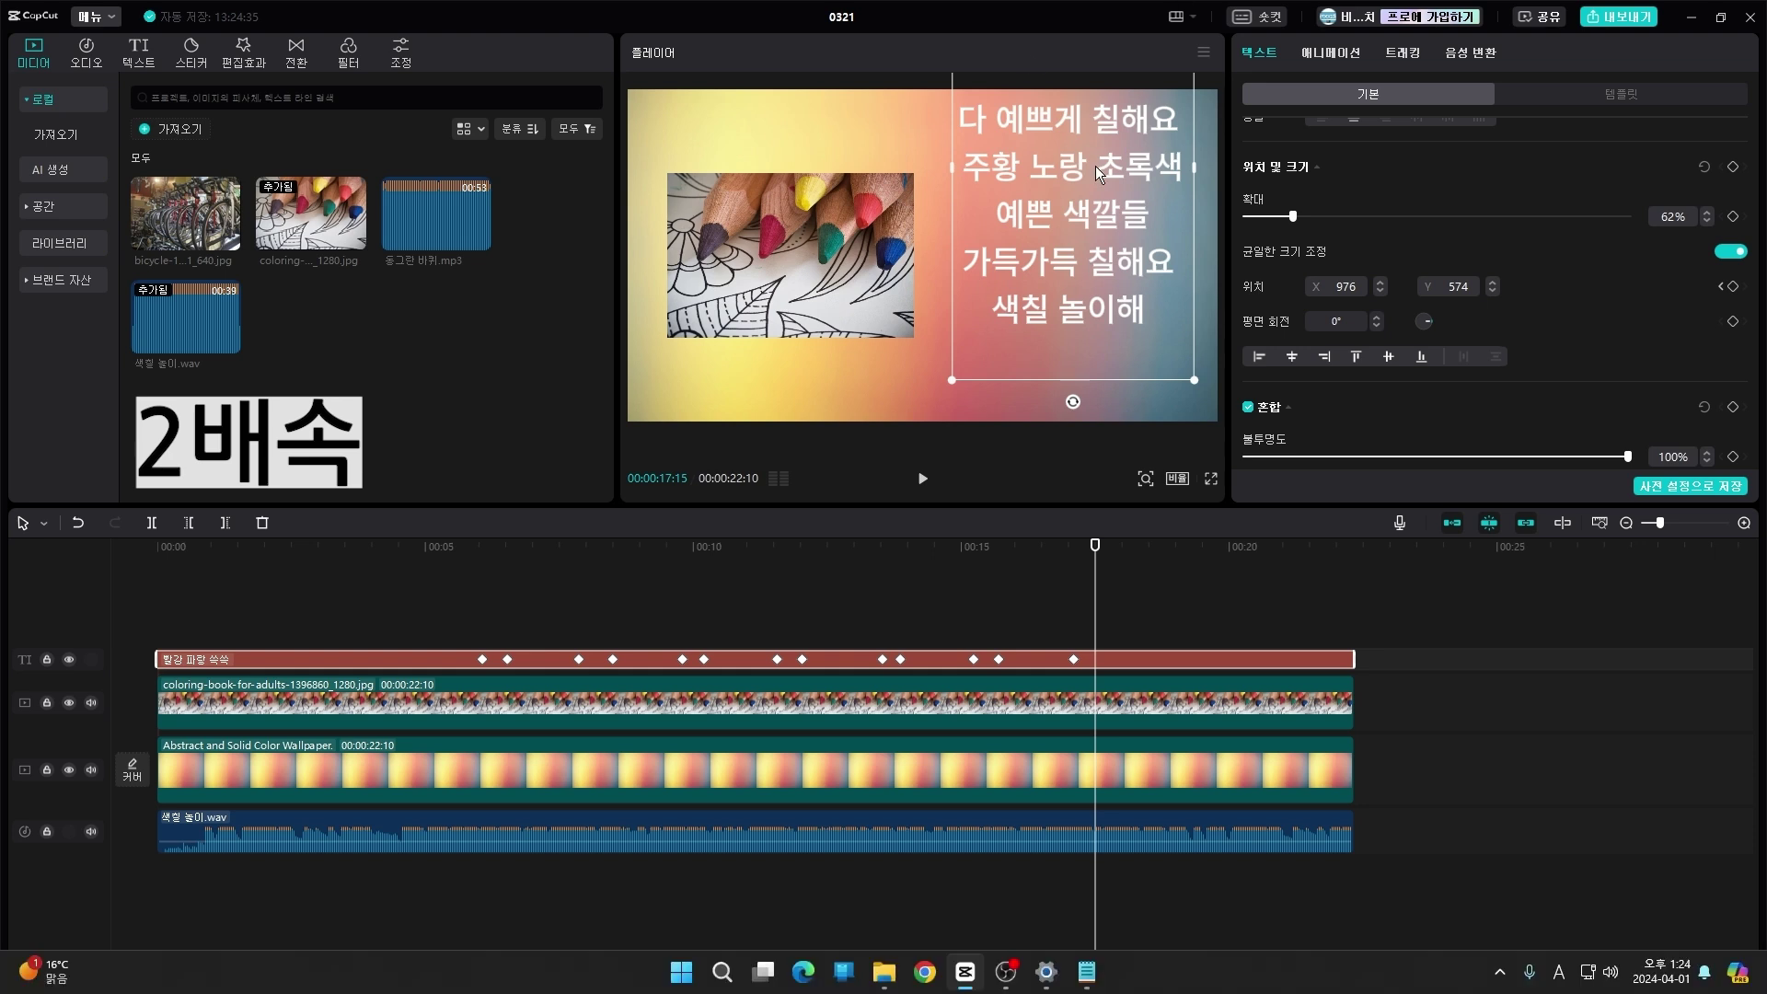
pyautogui.moveTo(1097, 227); pyautogui.dragTo(1096, 179)
# Step: Play the video to its end and replay it from just before the first keyframe to check the lyrics scrolling
pyautogui.press('space')
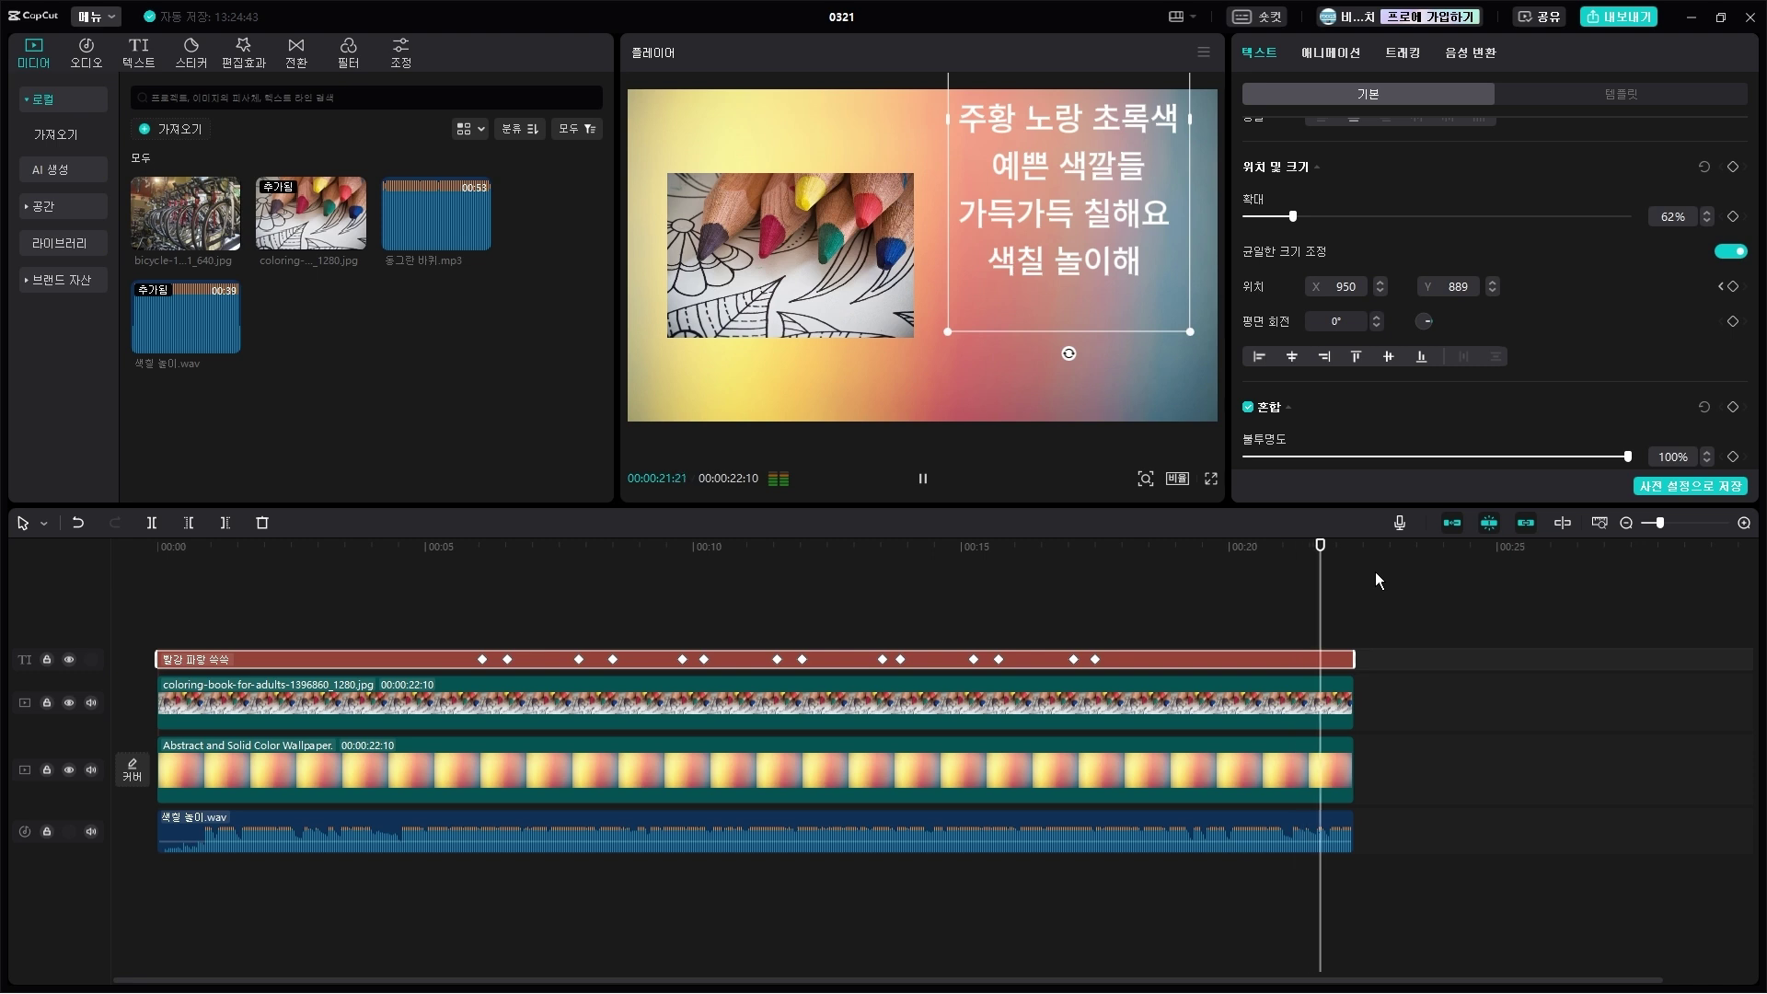
pyautogui.click(408, 575)
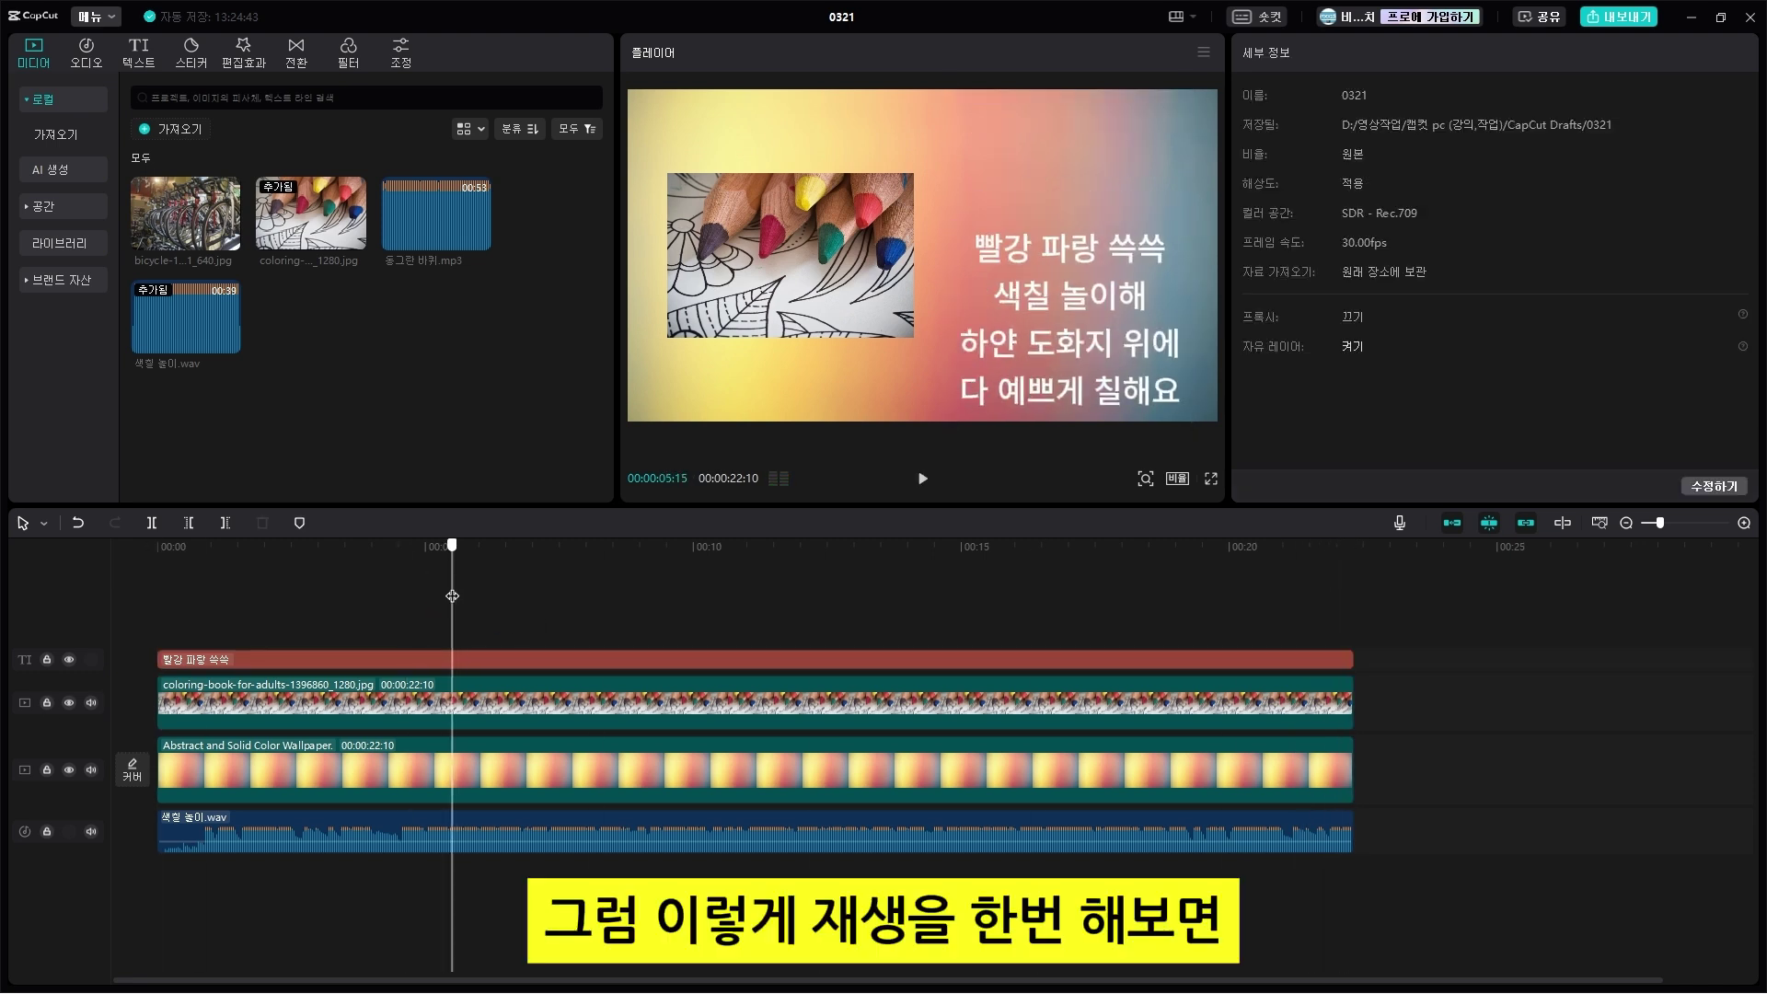
pyautogui.click(435, 615)
pyautogui.click(455, 660)
pyautogui.press('space')
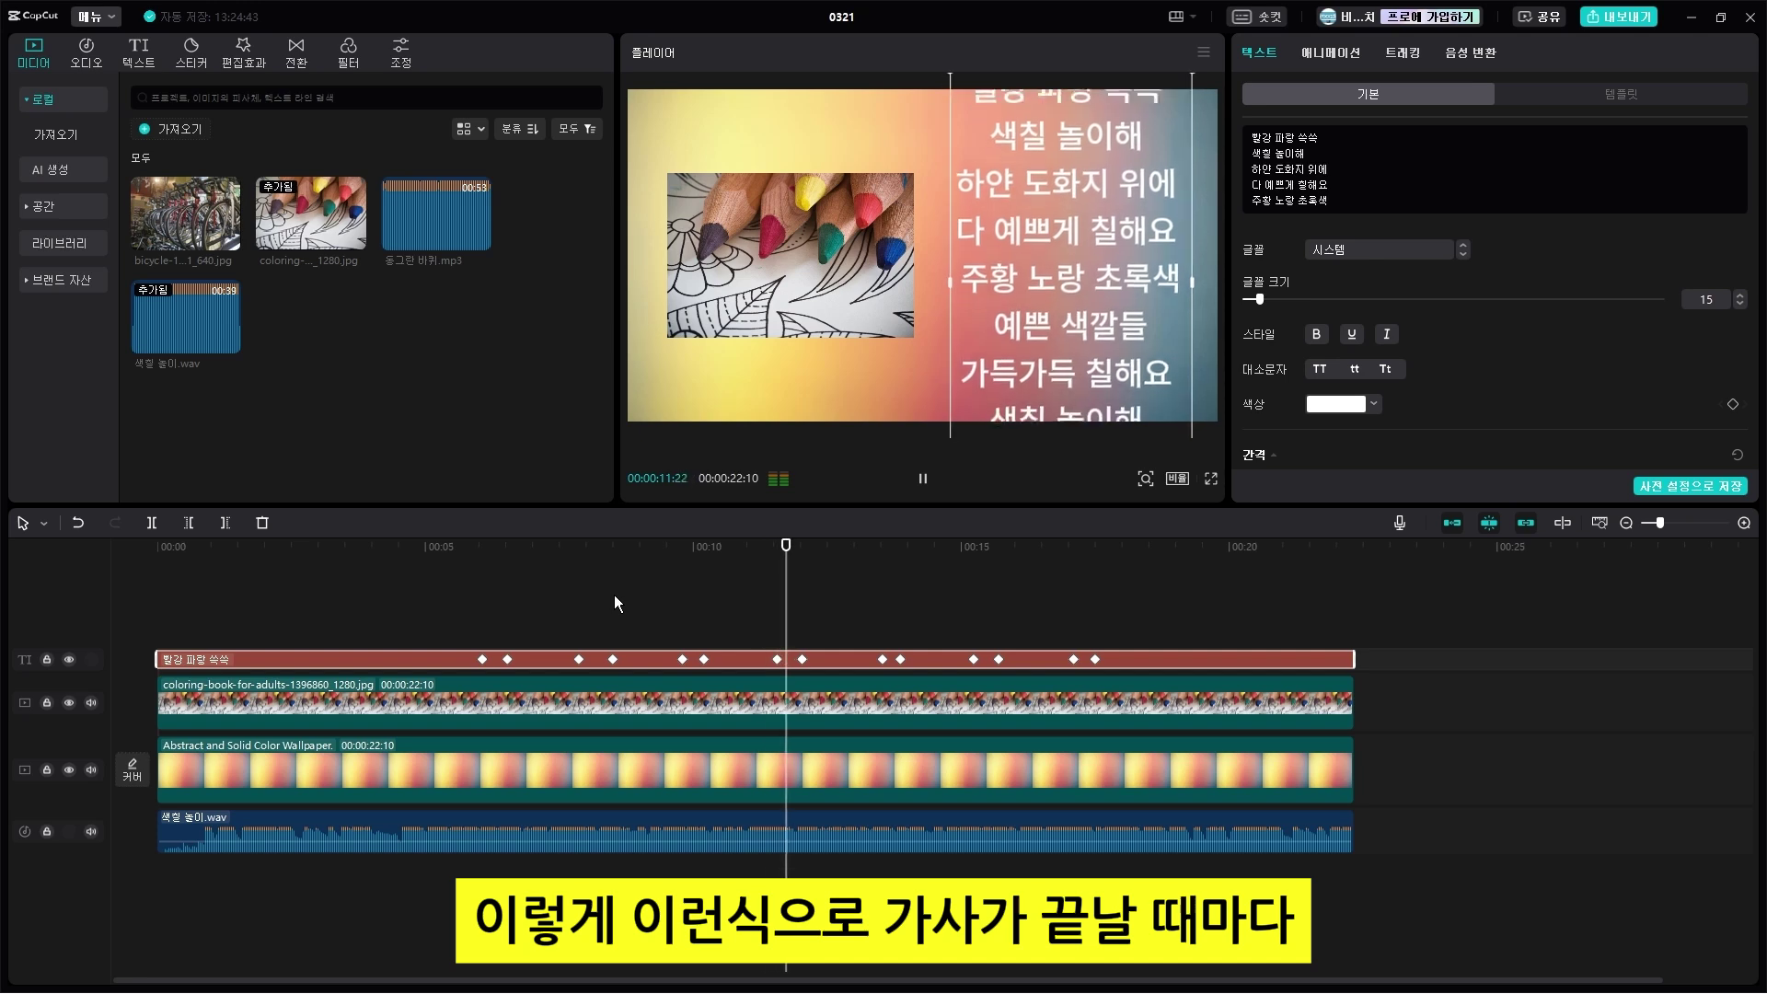
pyautogui.press('space')
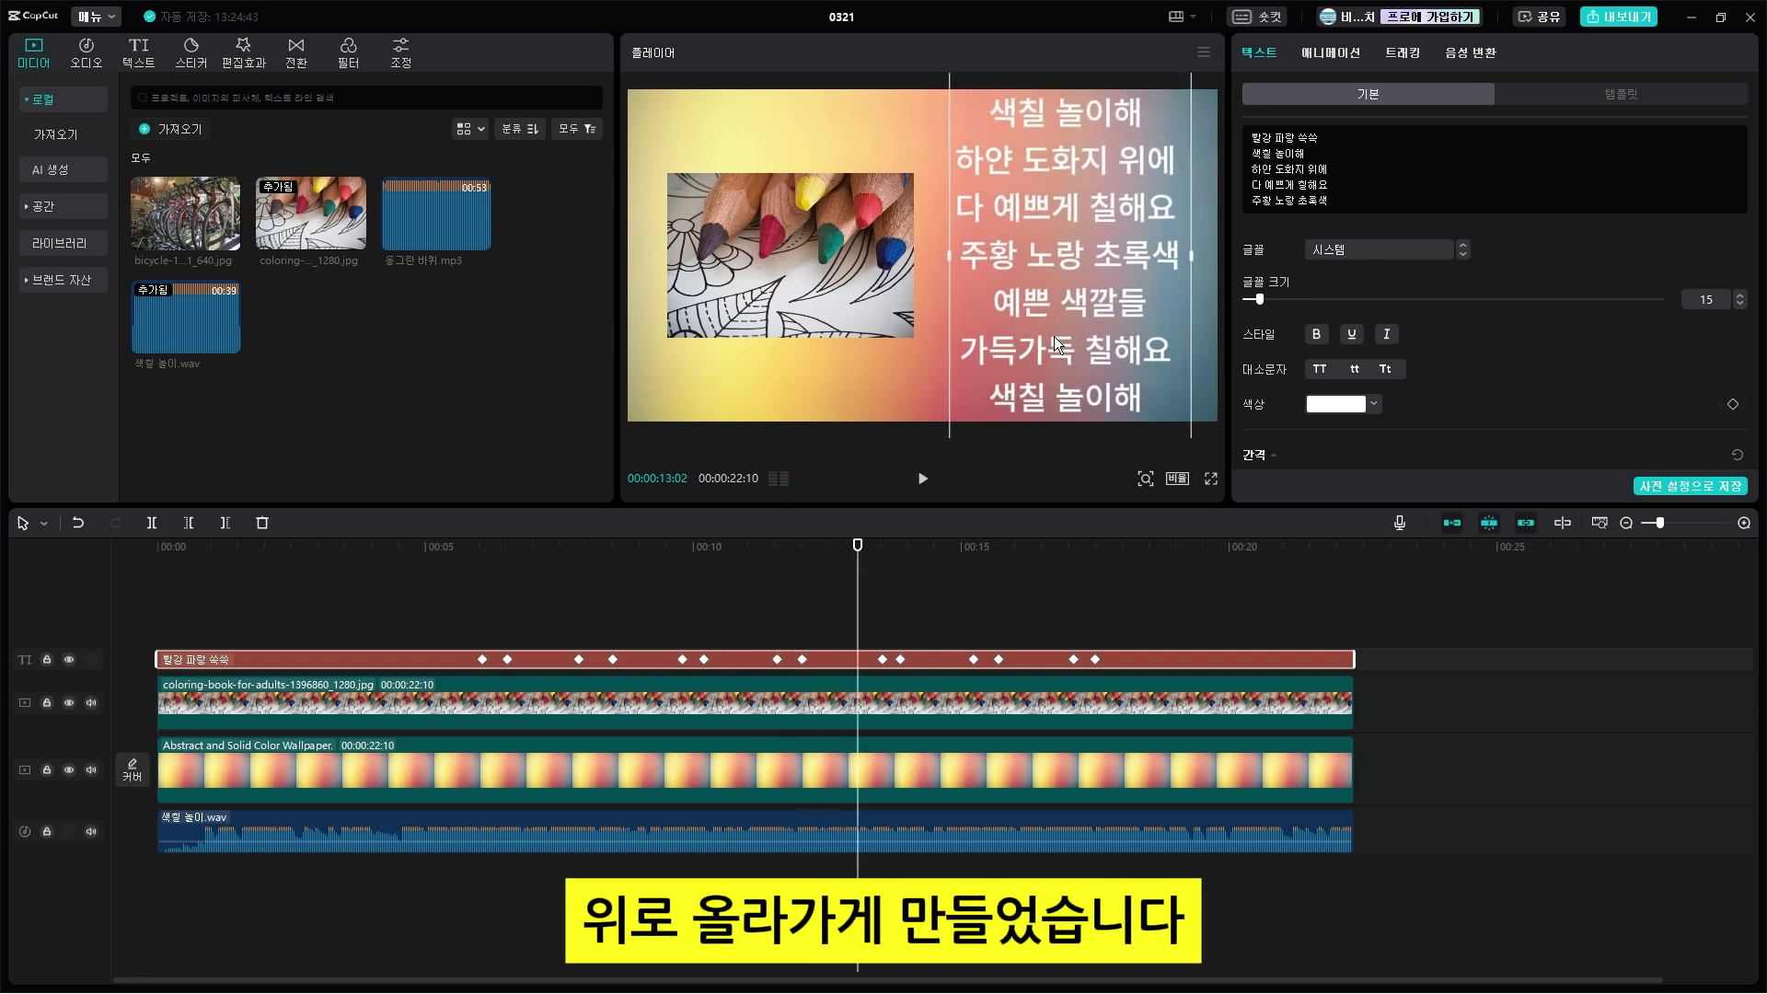
# Step: Duplicate the lyrics clip with its keyframes onto a new track directly above, aligned with the original
pyautogui.press('Home')
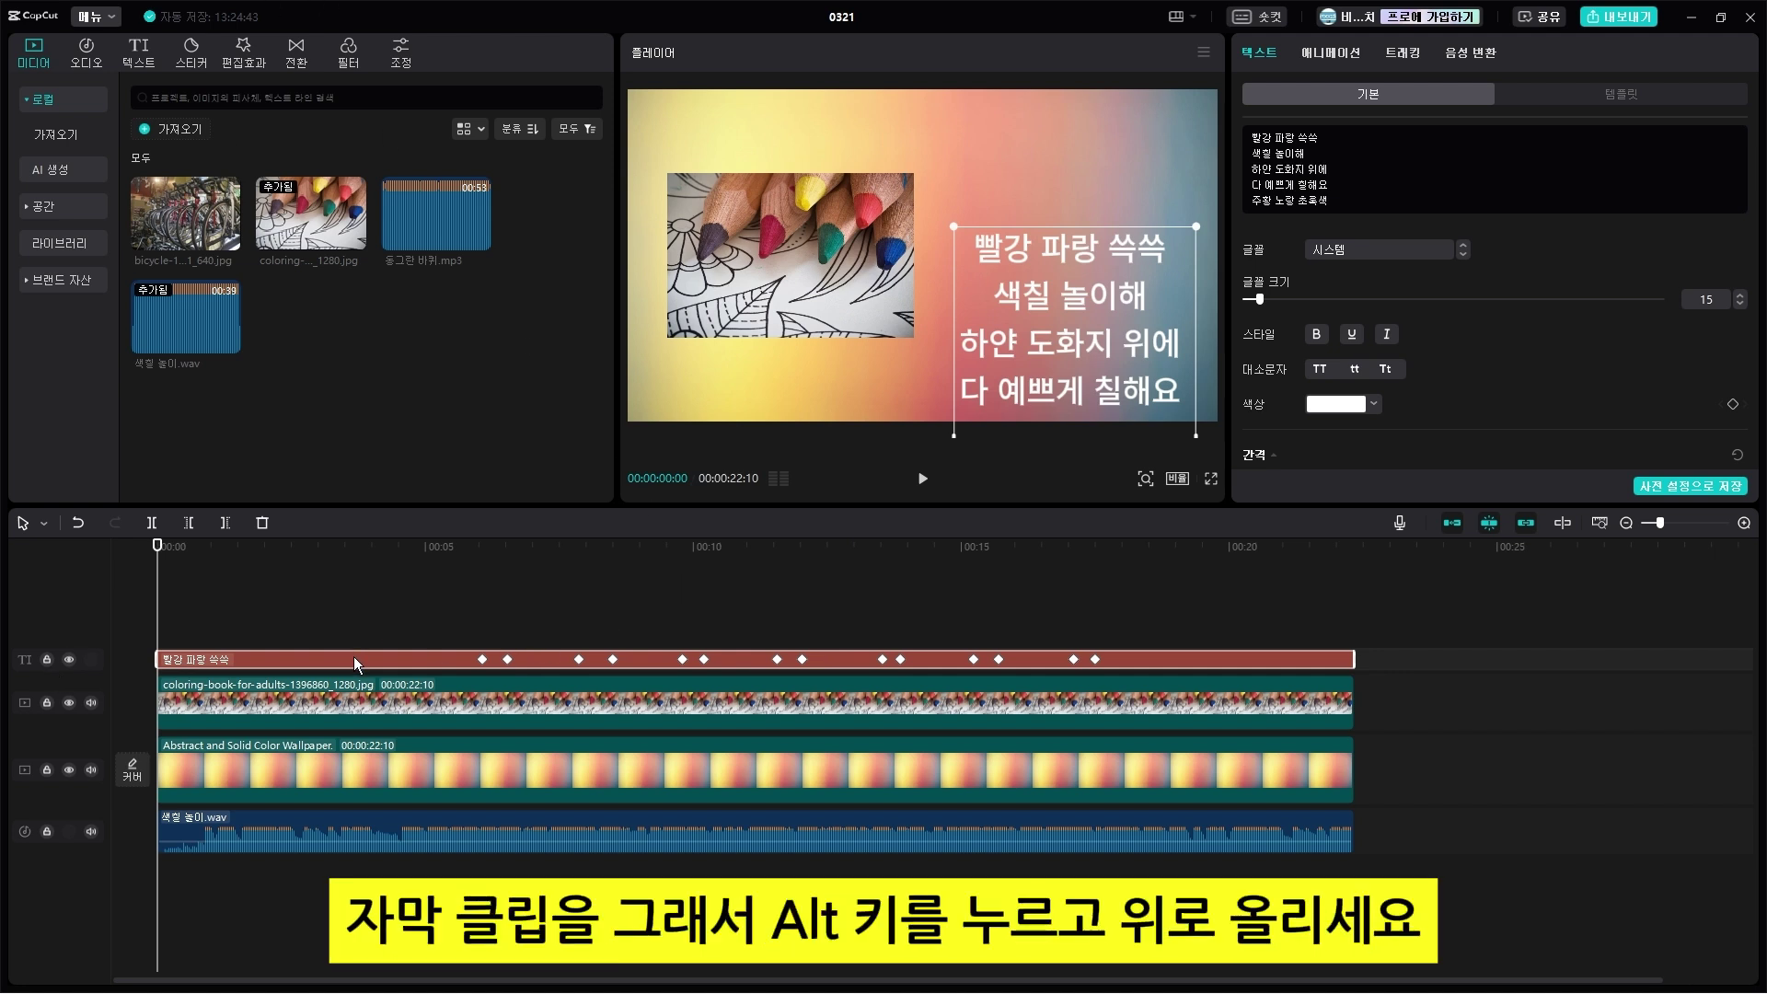
pyautogui.moveTo(354, 655); pyautogui.dragTo(351, 626)
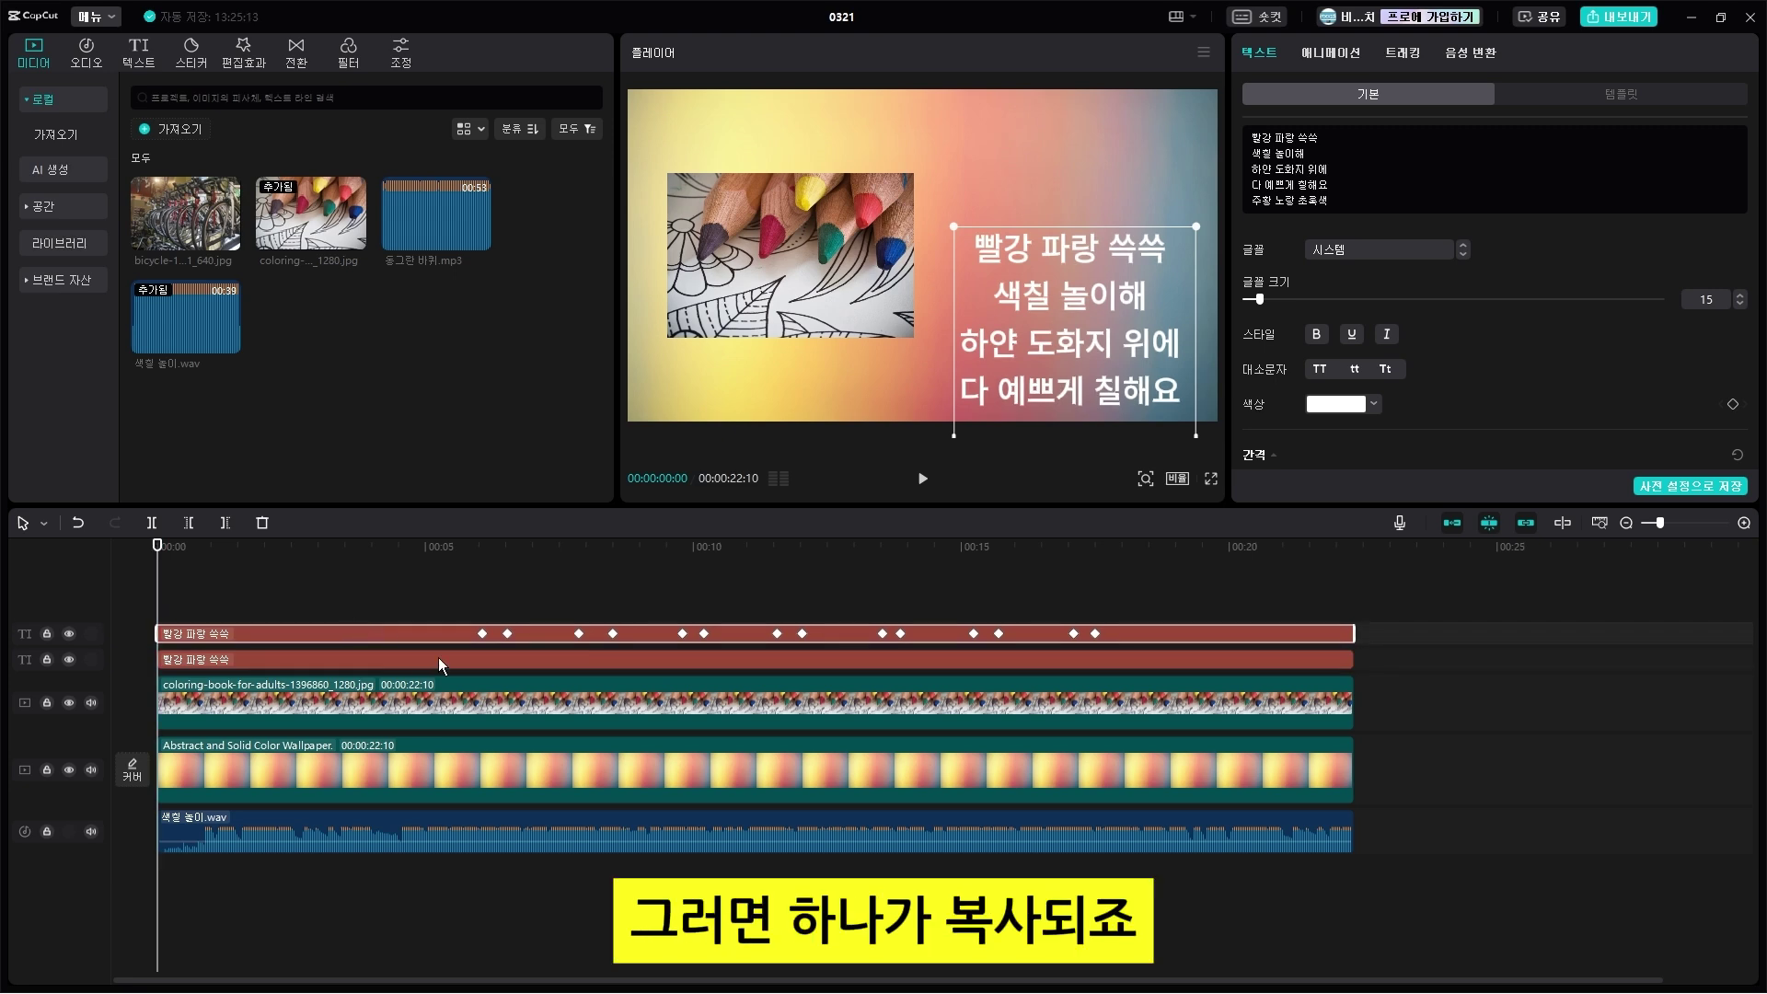
pyautogui.click(392, 659)
pyautogui.click(442, 622)
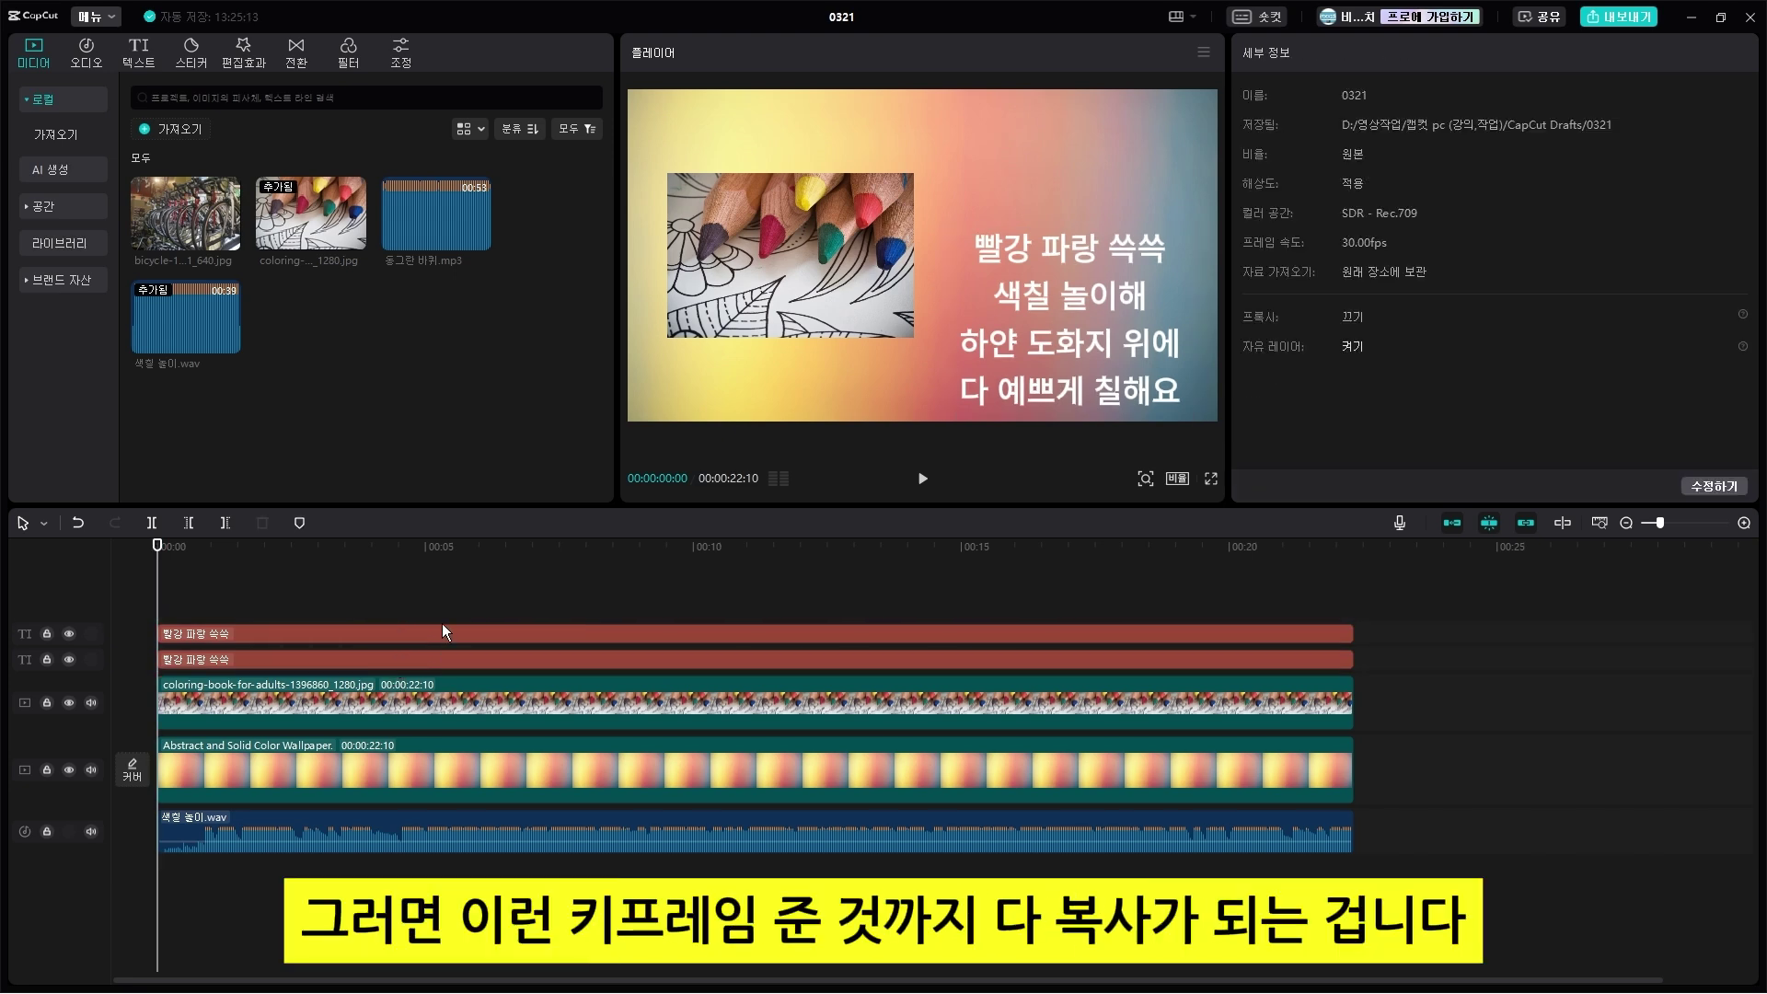
pyautogui.click(482, 631)
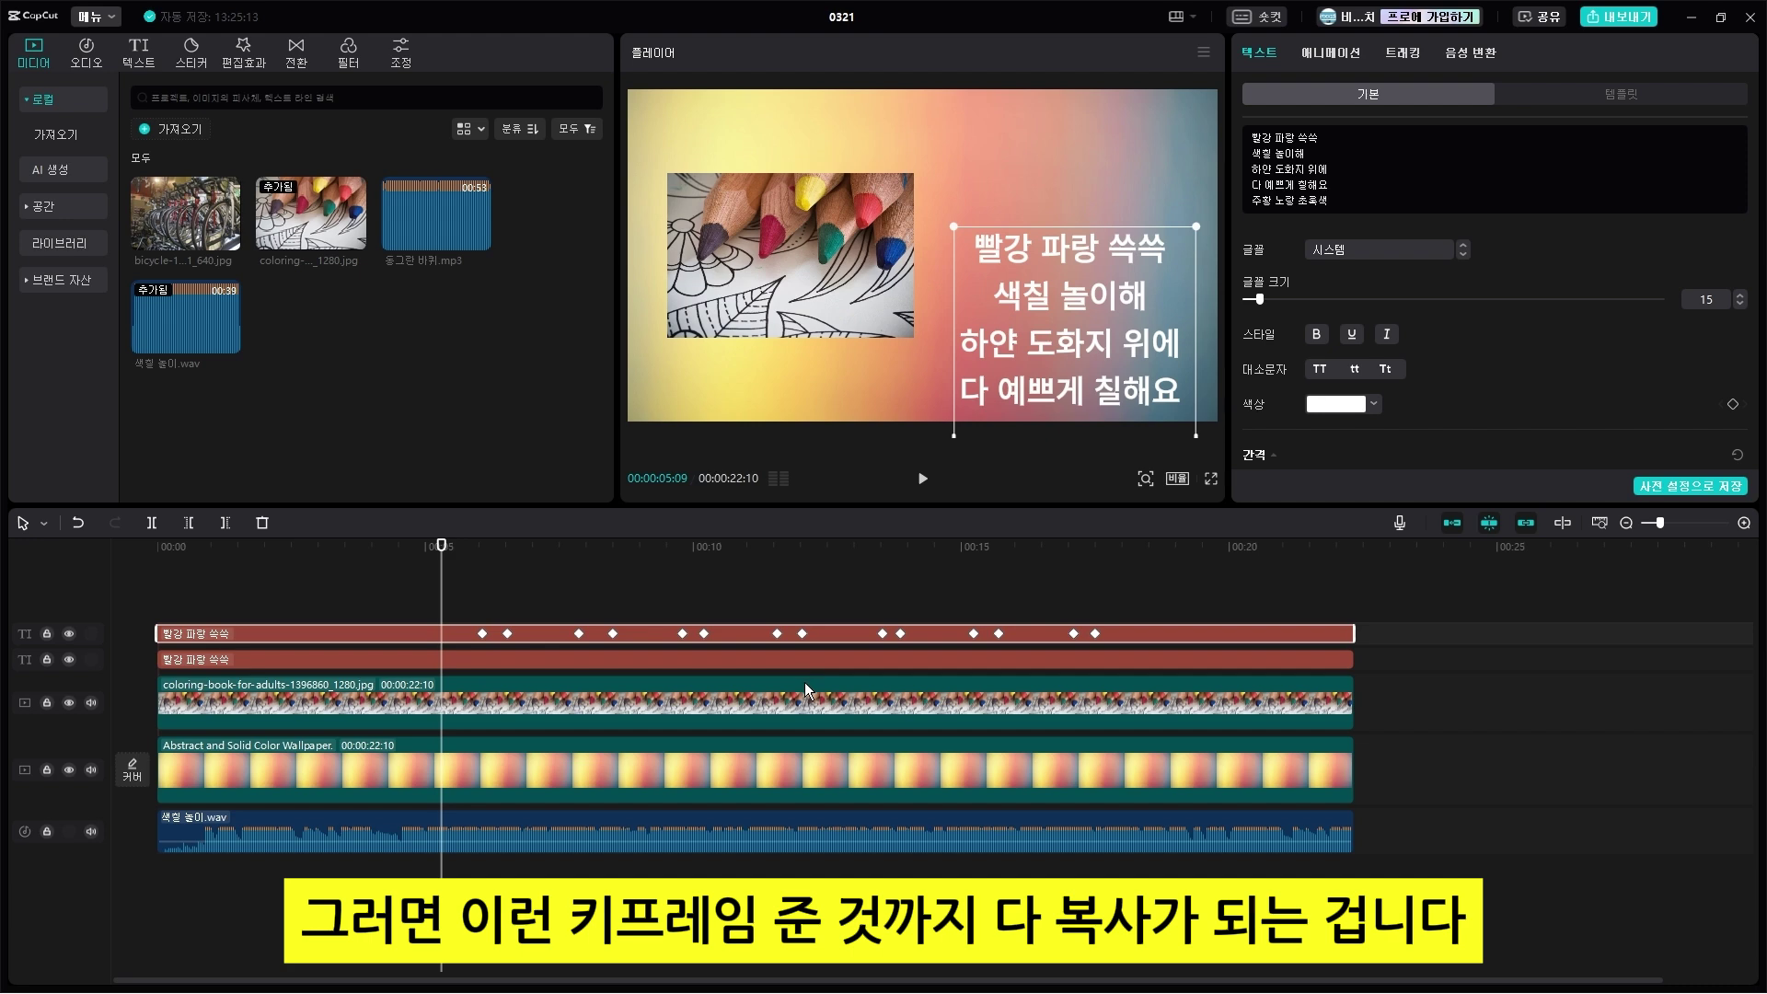
# Step: Set the text colour of the upper lyrics copy to green 34FF63
pyautogui.press('Home')
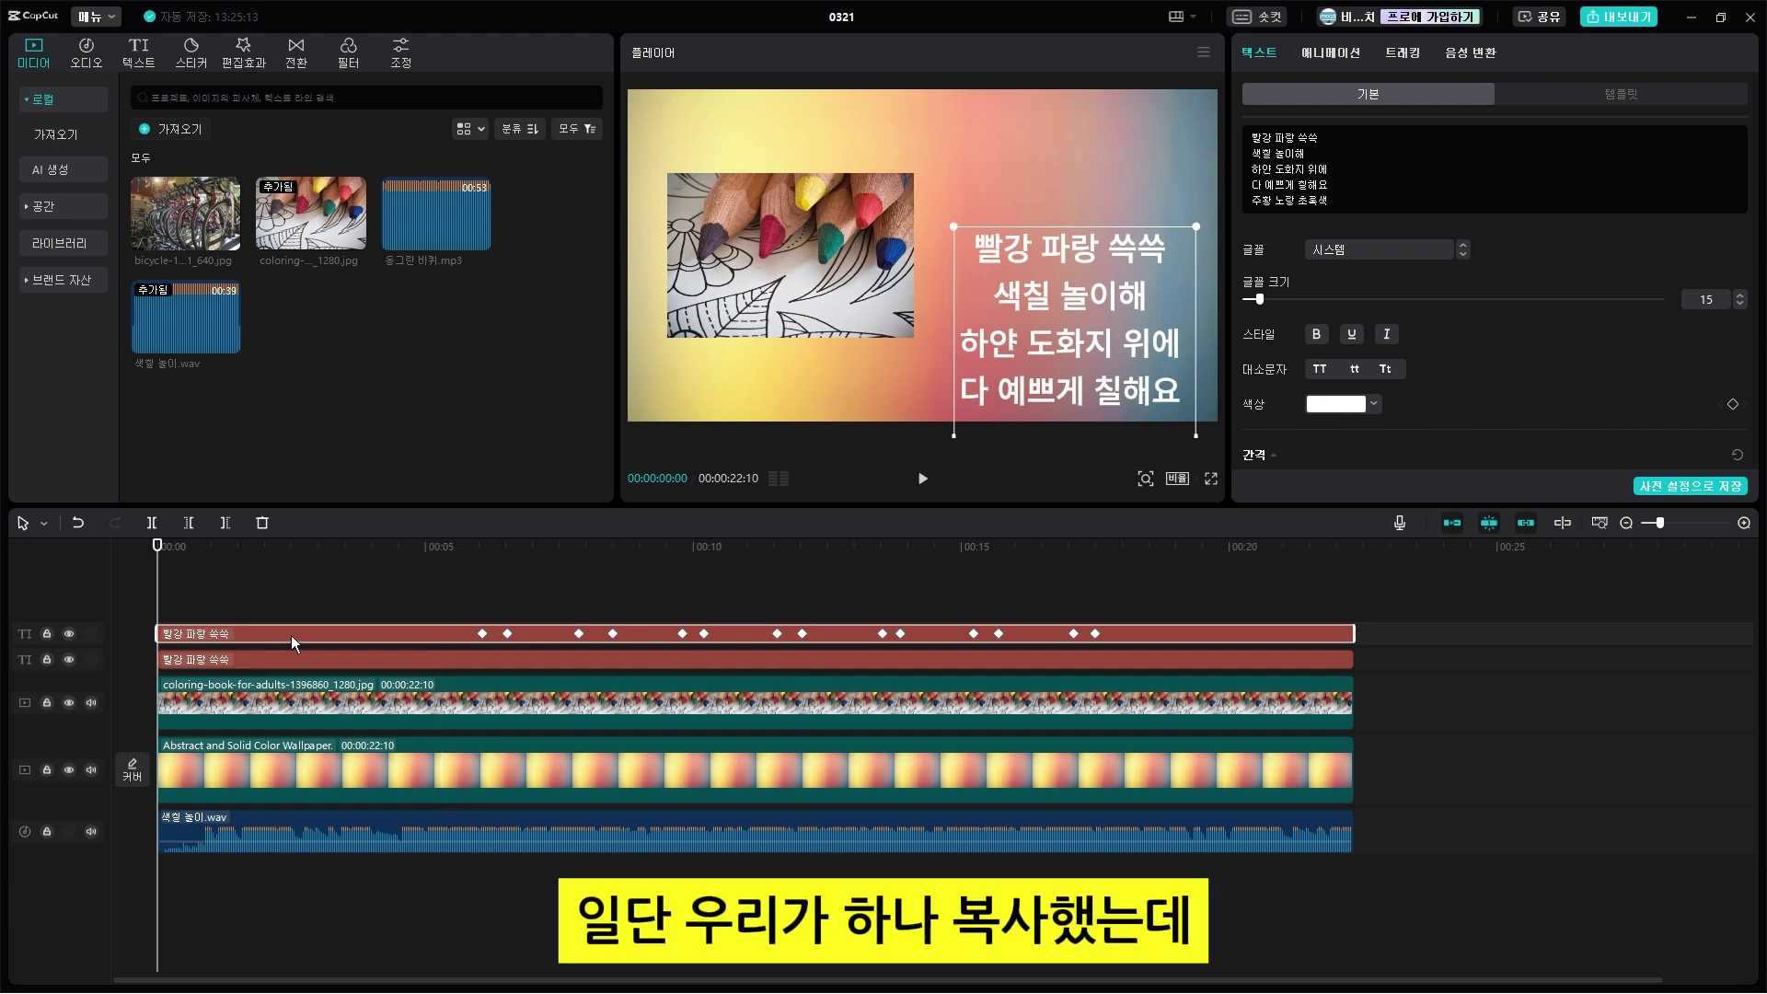
pyautogui.click(307, 656)
pyautogui.click(321, 624)
pyautogui.click(322, 628)
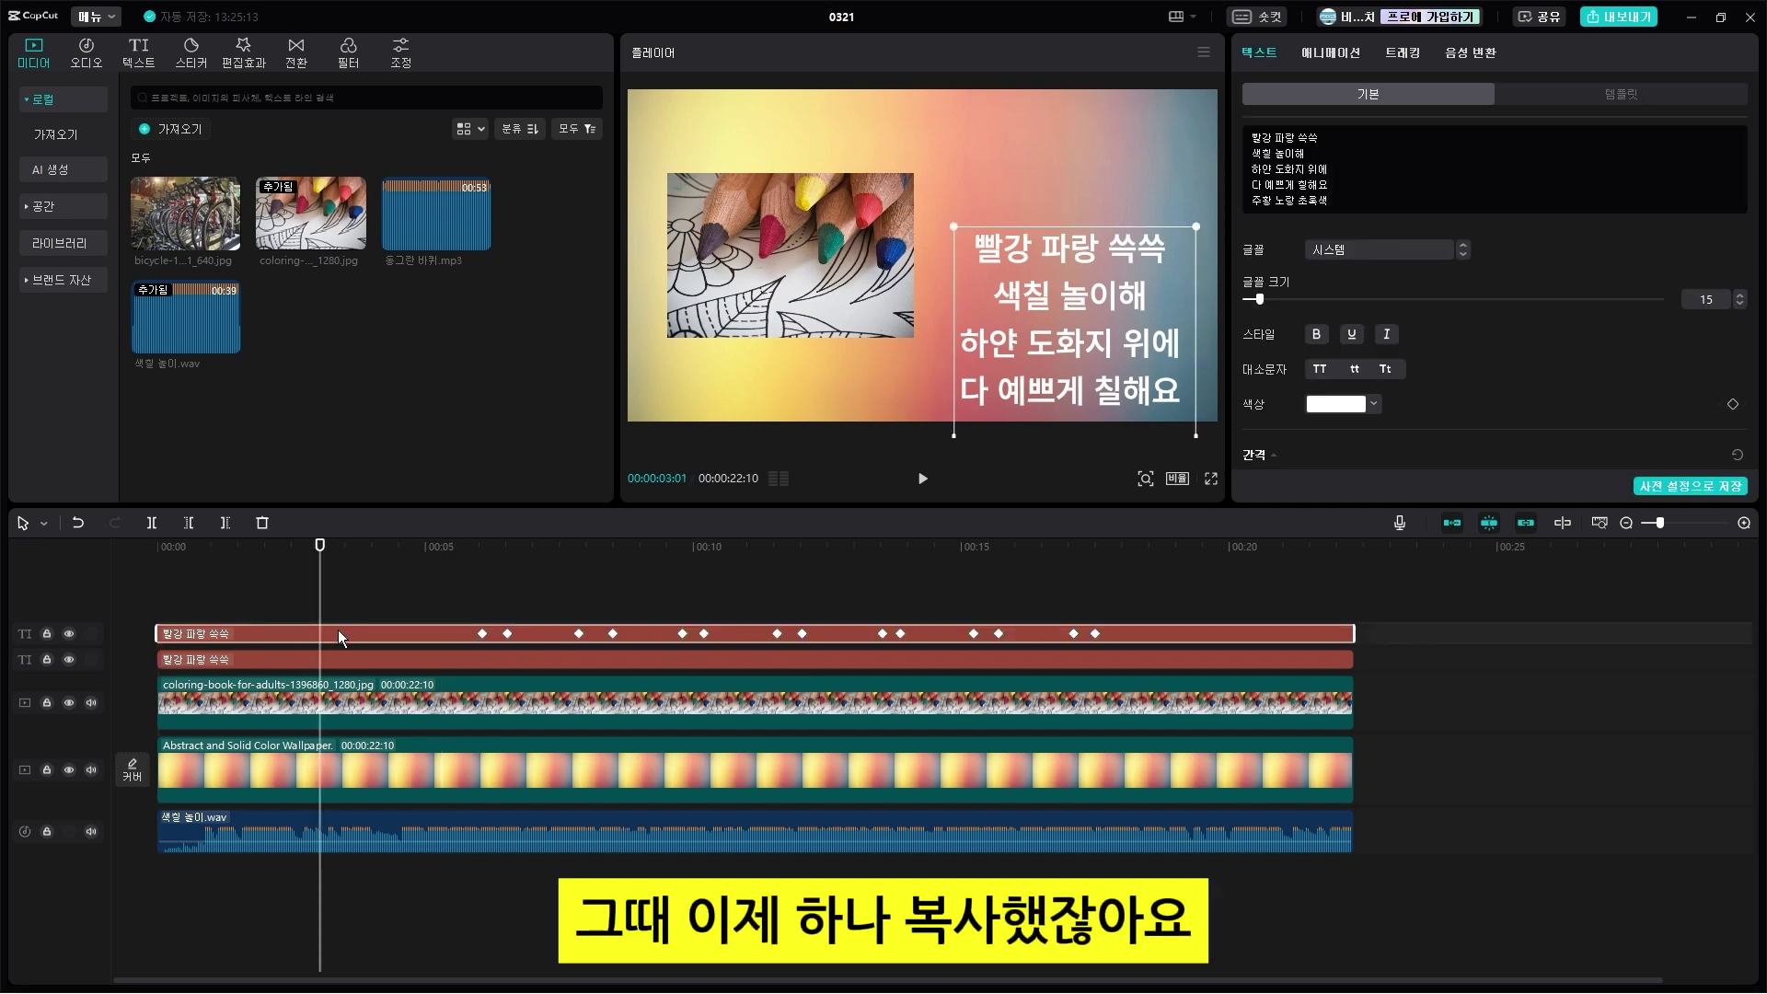
pyautogui.click(375, 629)
pyautogui.click(399, 637)
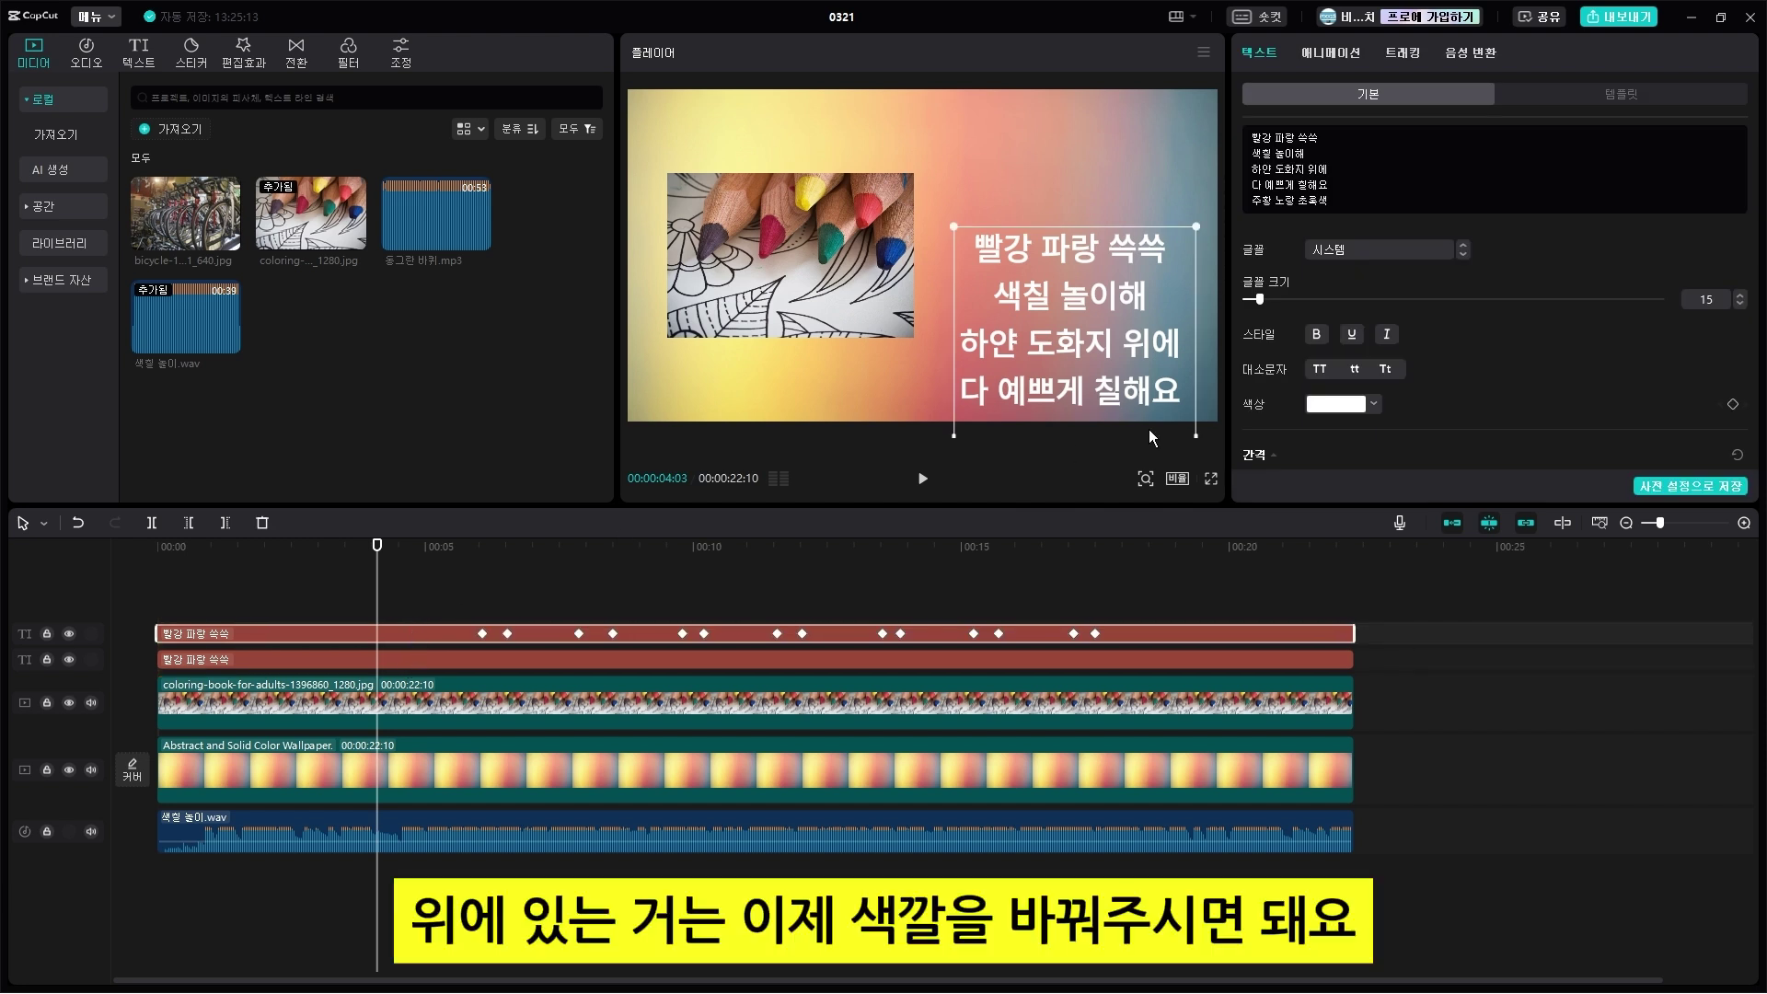
pyautogui.click(1372, 404)
pyautogui.moveTo(1372, 475); pyautogui.dragTo(1428, 412)
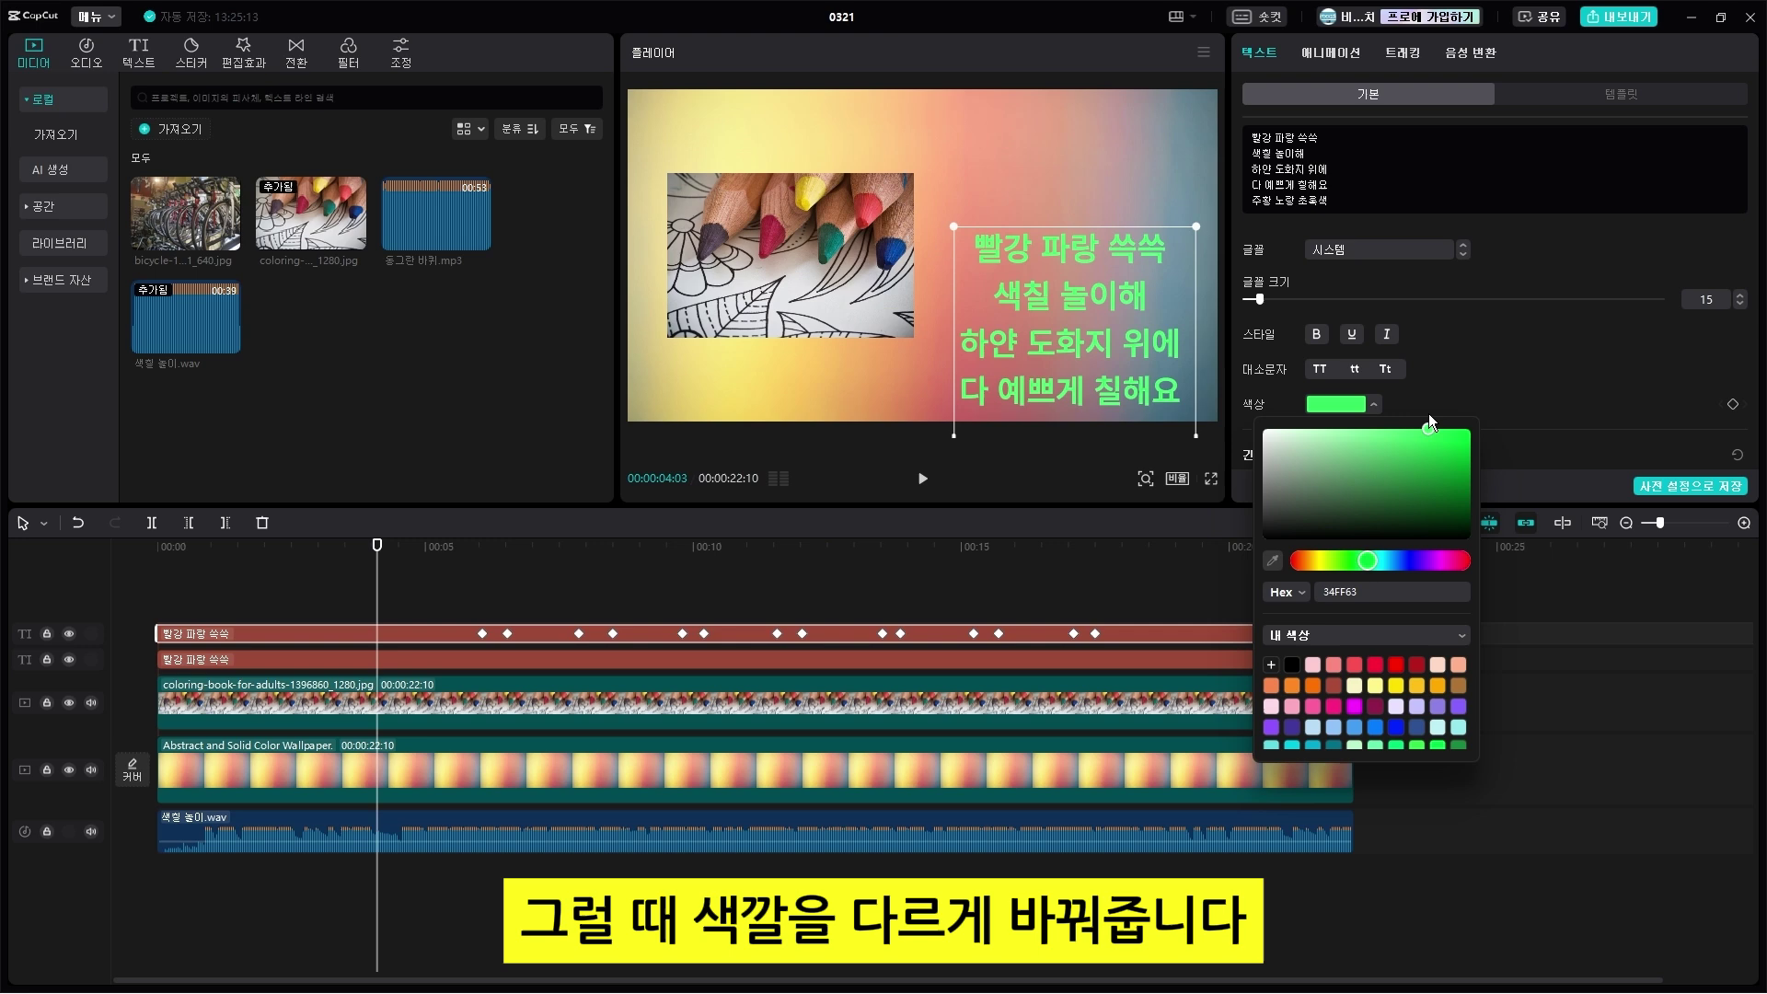
# Step: Compare the text colours of the upper and lower lyrics clips from the start of the timeline
pyautogui.click(876, 547)
pyautogui.press('Home')
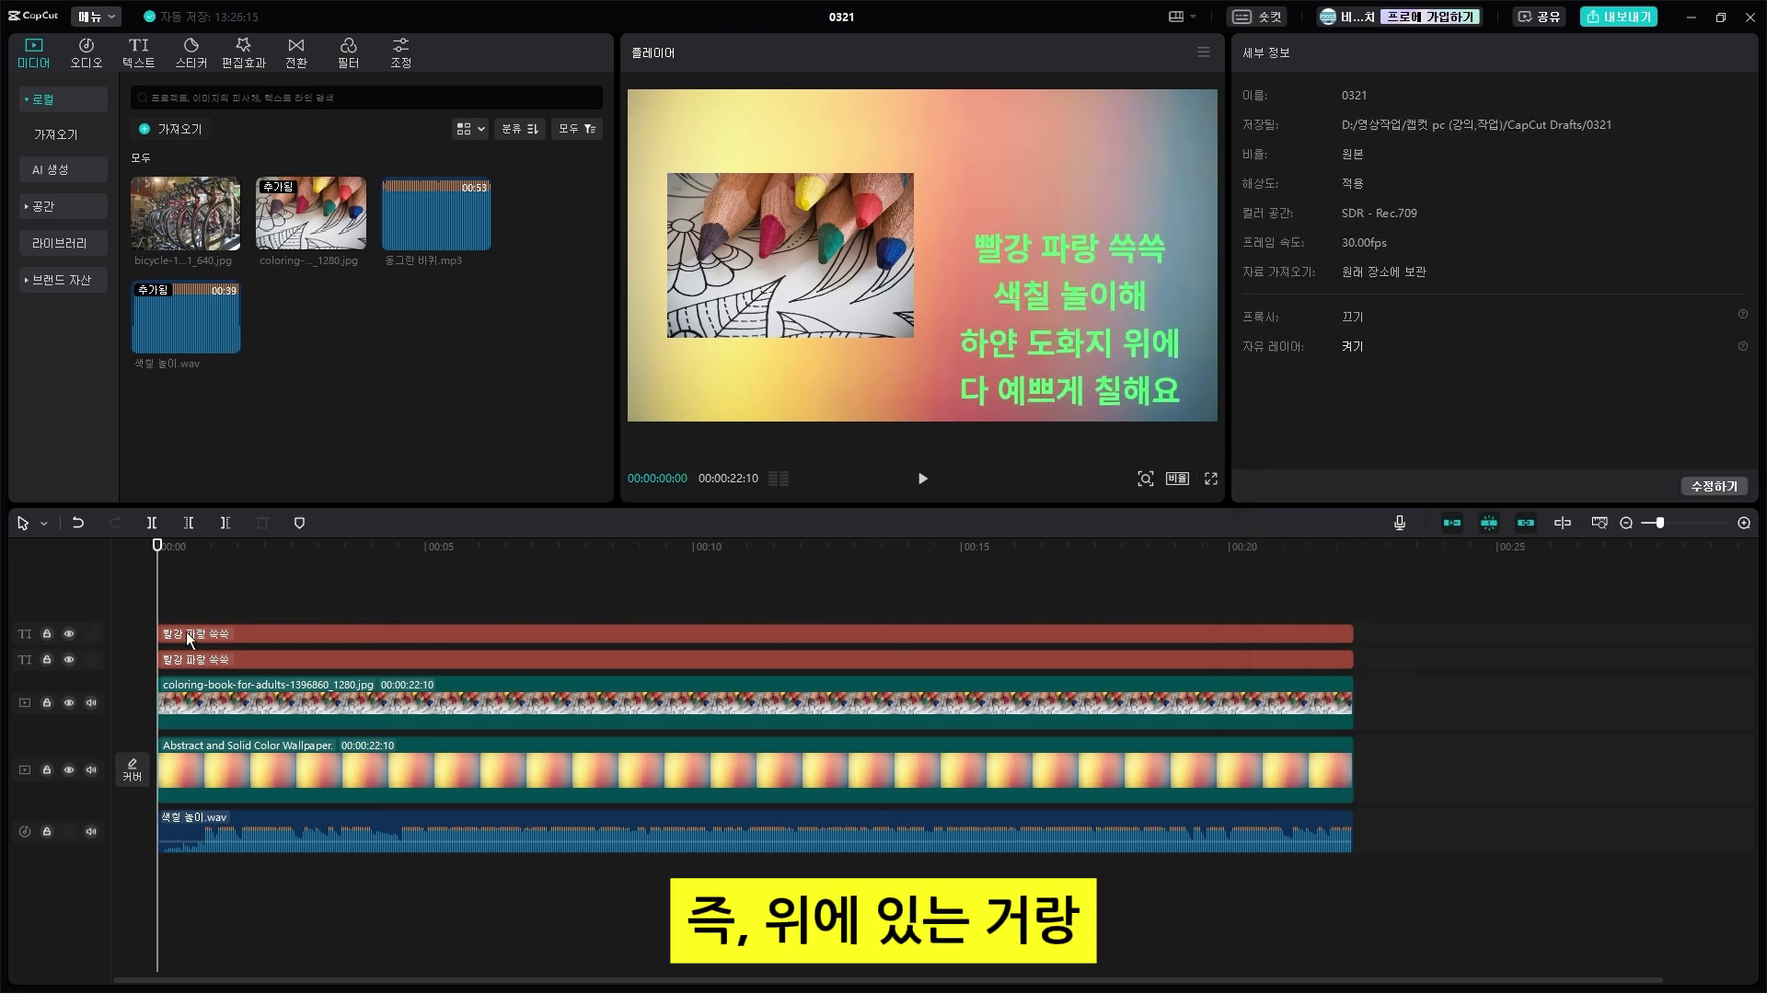
pyautogui.click(403, 630)
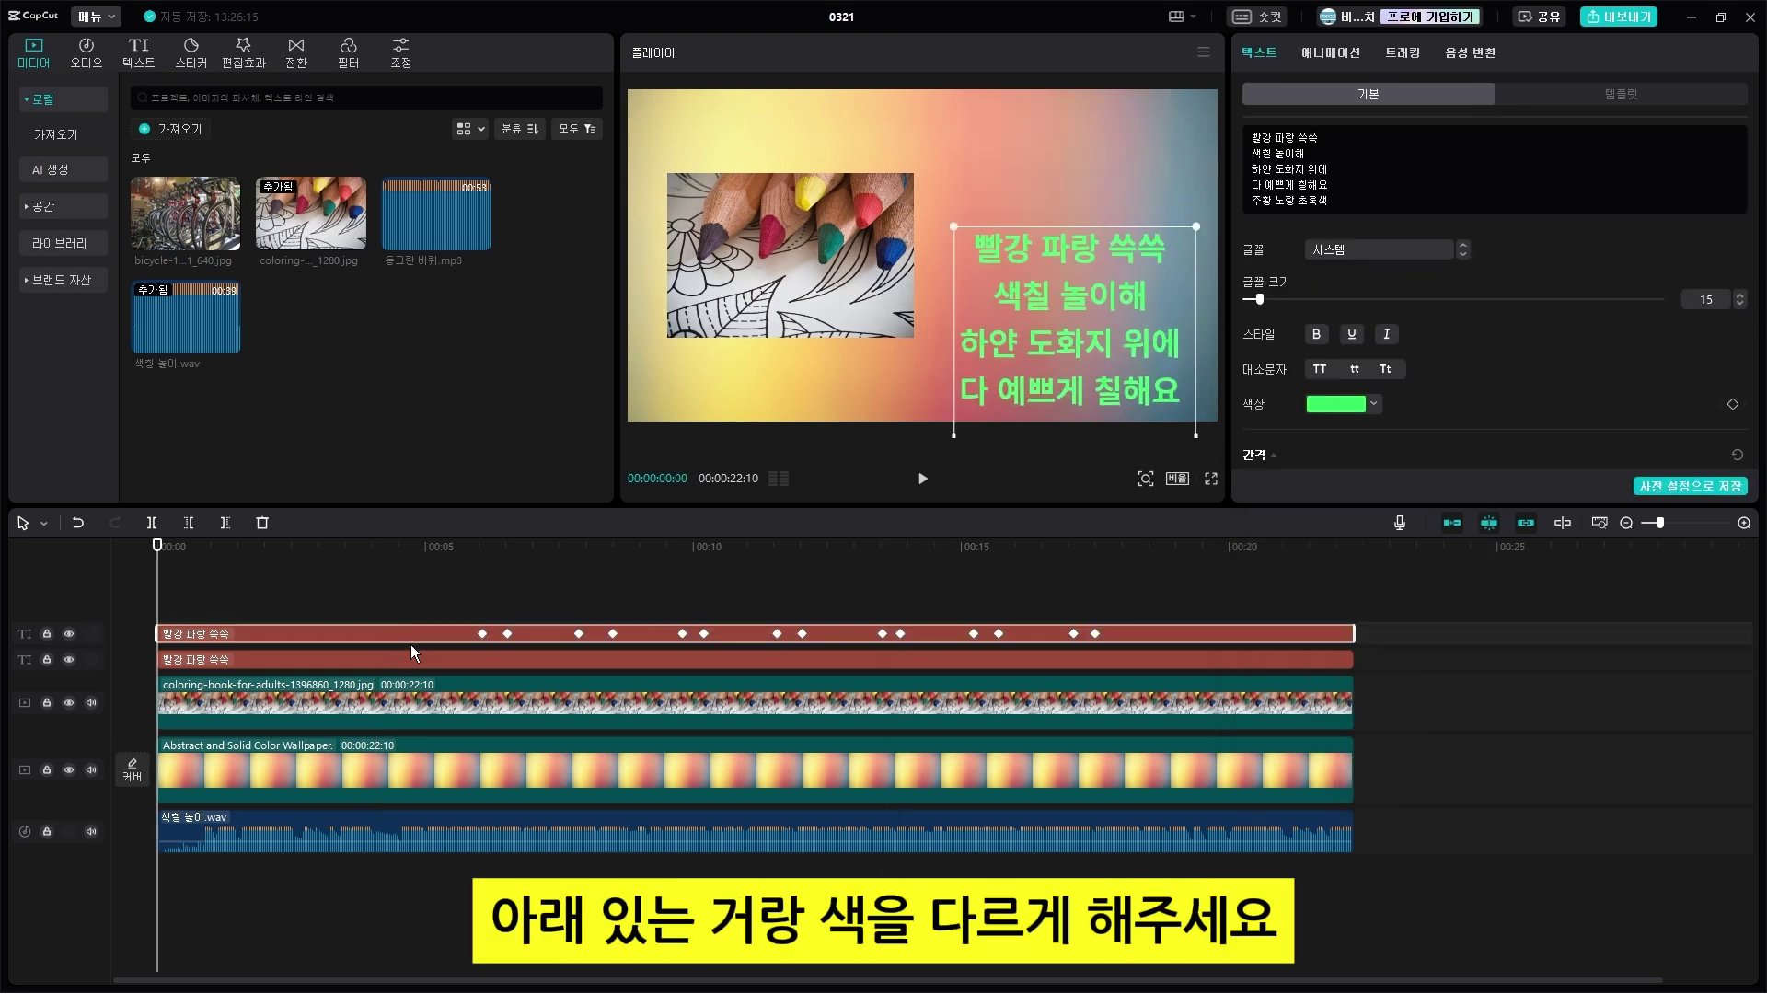
pyautogui.click(374, 660)
pyautogui.click(372, 635)
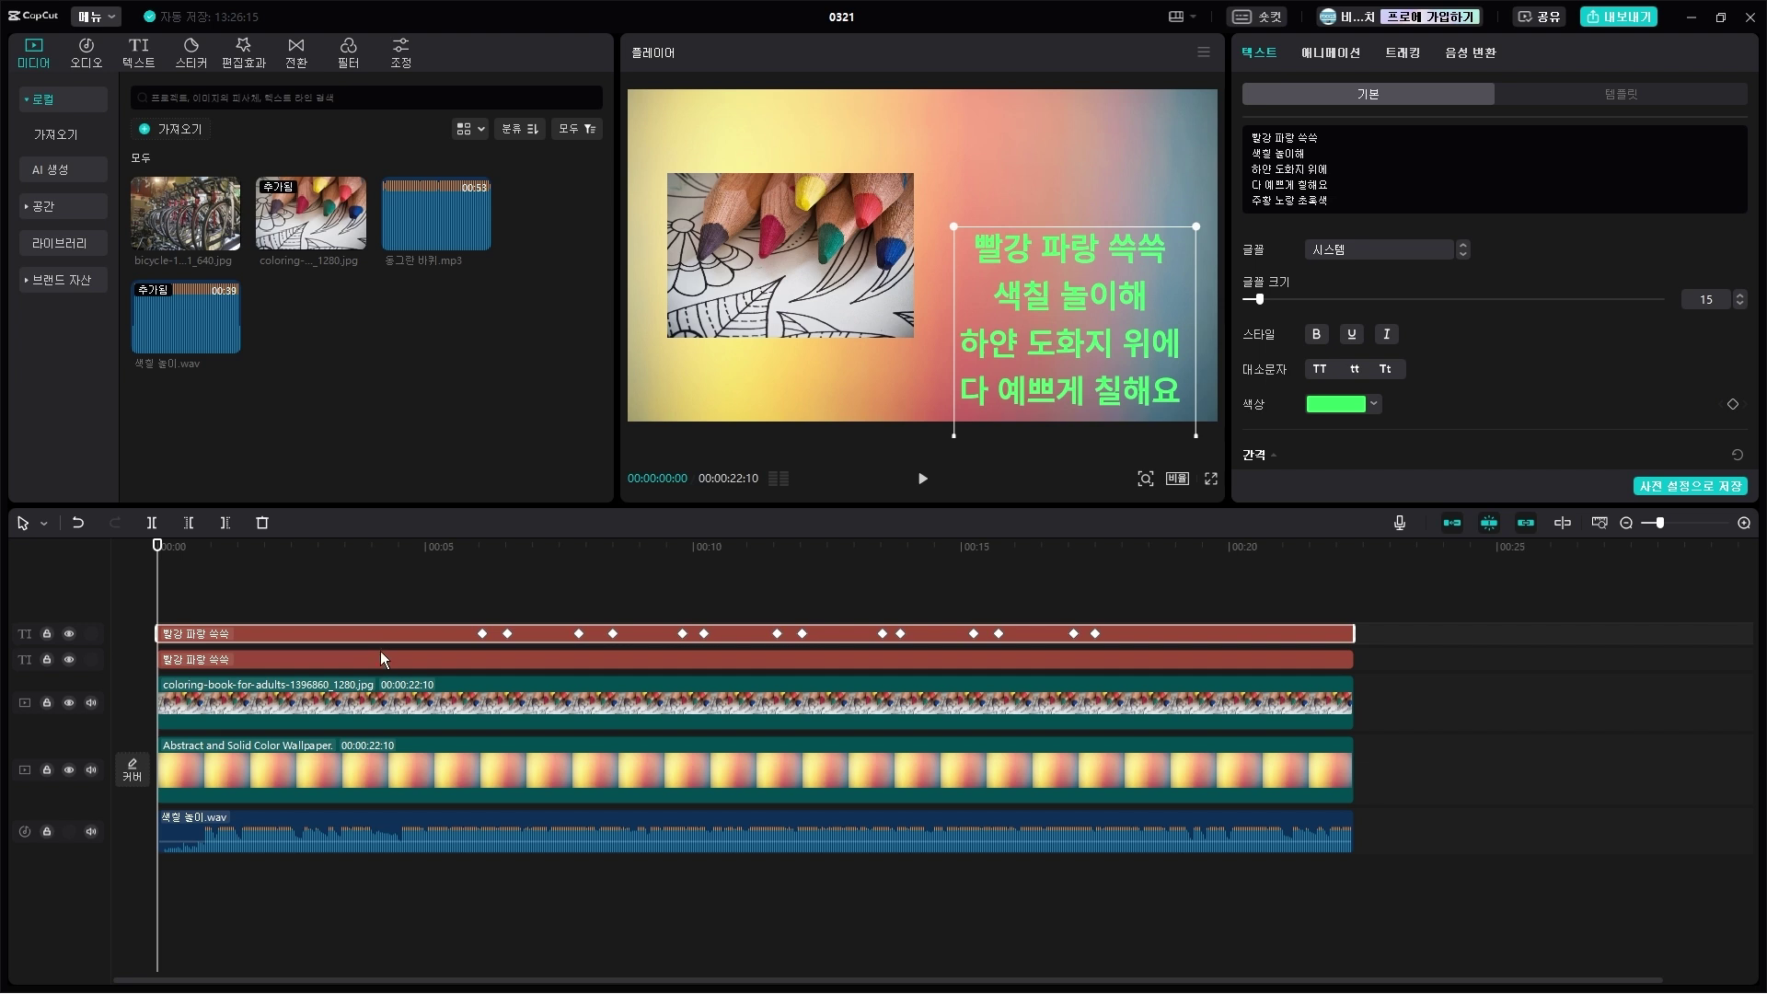
pyautogui.click(381, 653)
pyautogui.click(383, 639)
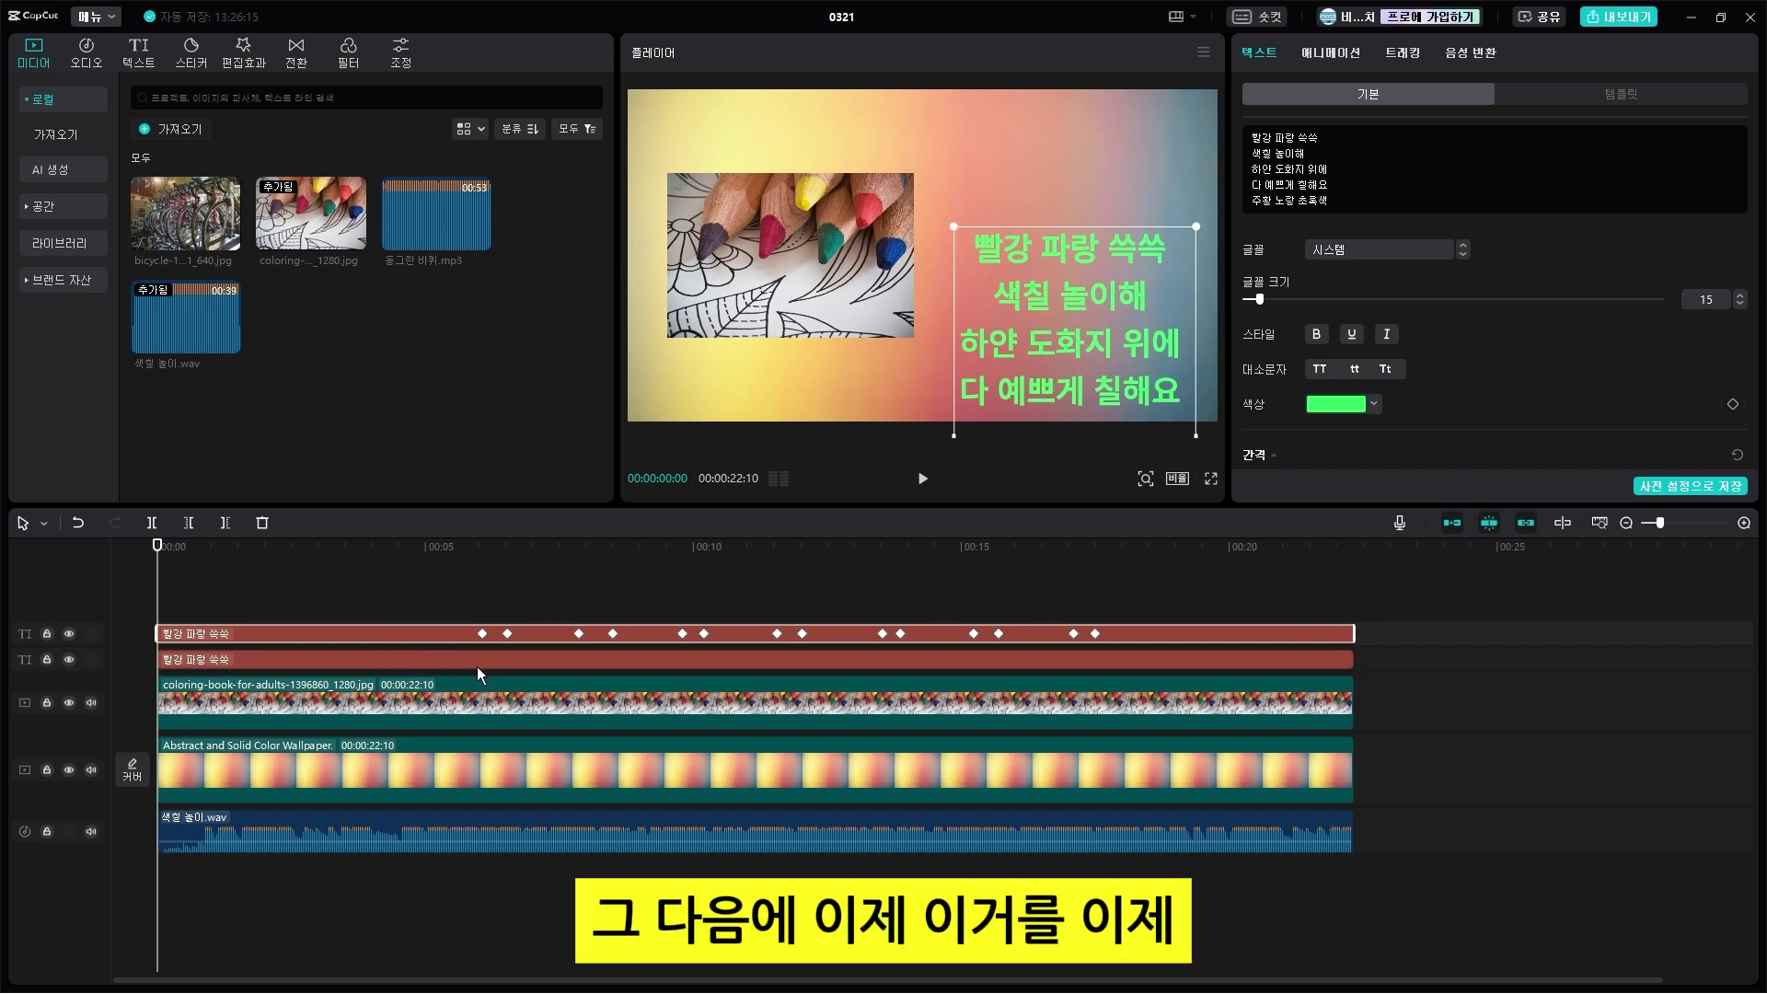
pyautogui.click(428, 659)
pyautogui.click(423, 635)
pyautogui.click(429, 657)
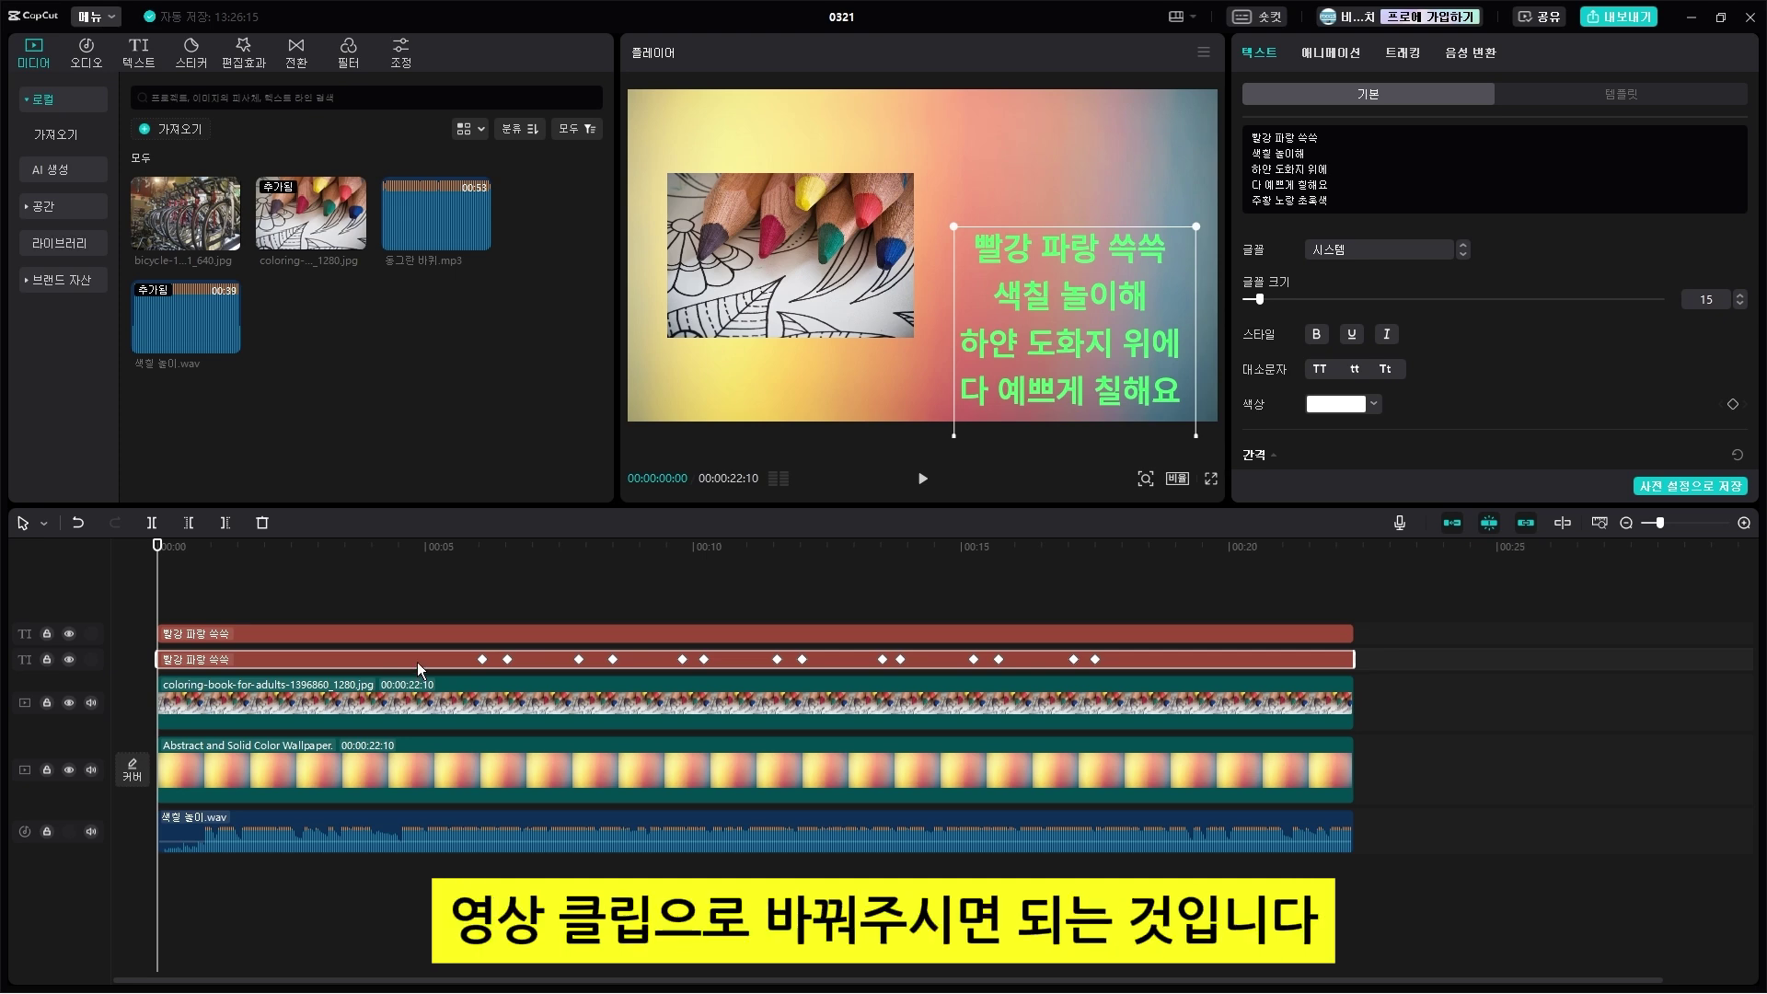
# Step: Hide the track holding the green upper lyrics copy
pyautogui.click(1301, 589)
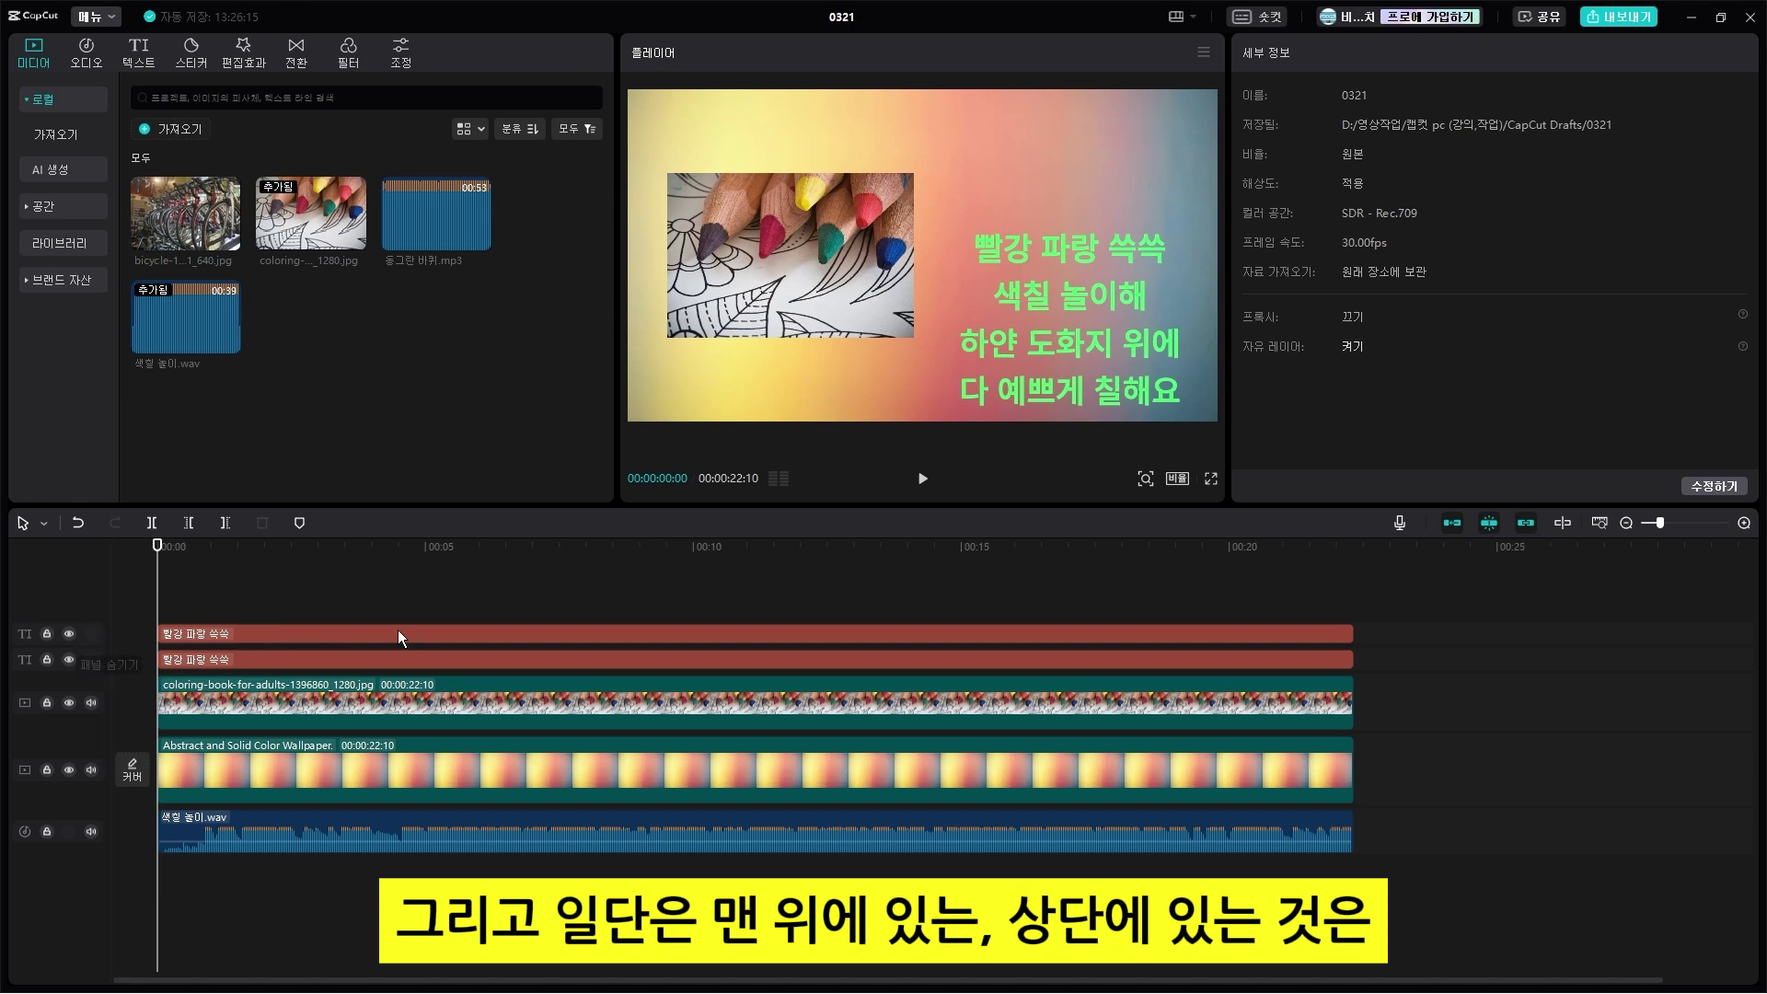
pyautogui.click(70, 633)
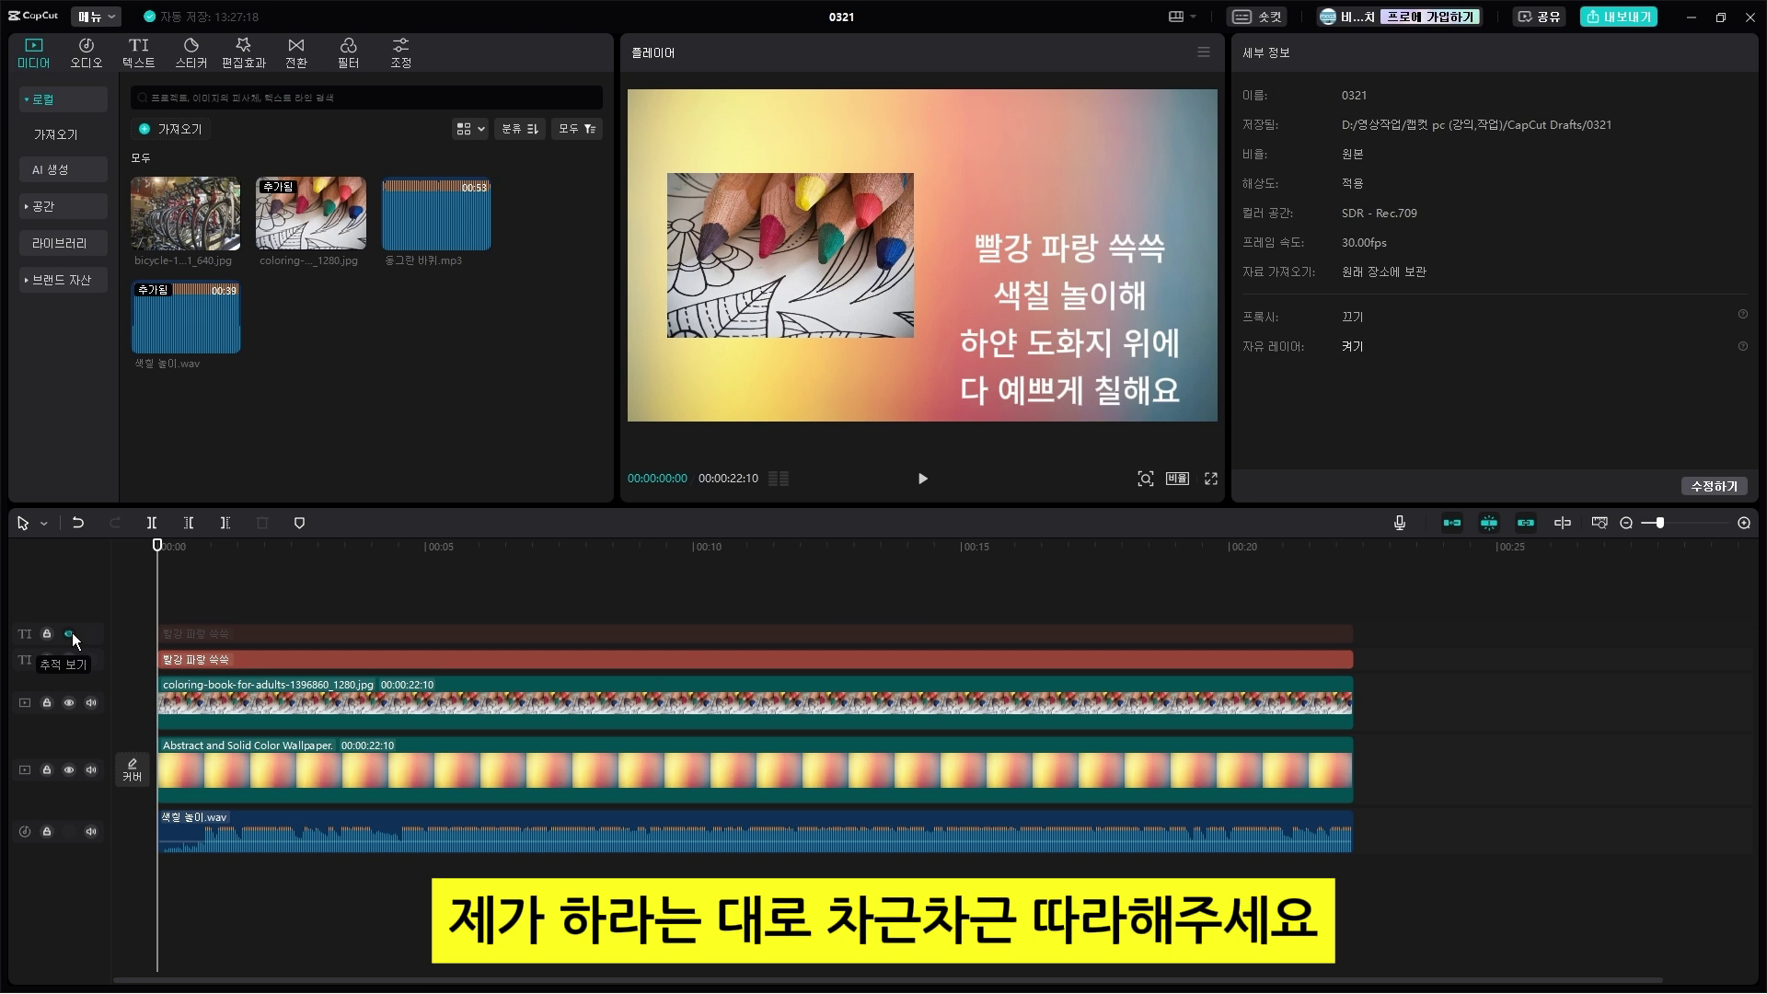
# Step: Turn the white lower lyrics clip into a compound clip
pyautogui.click(283, 659)
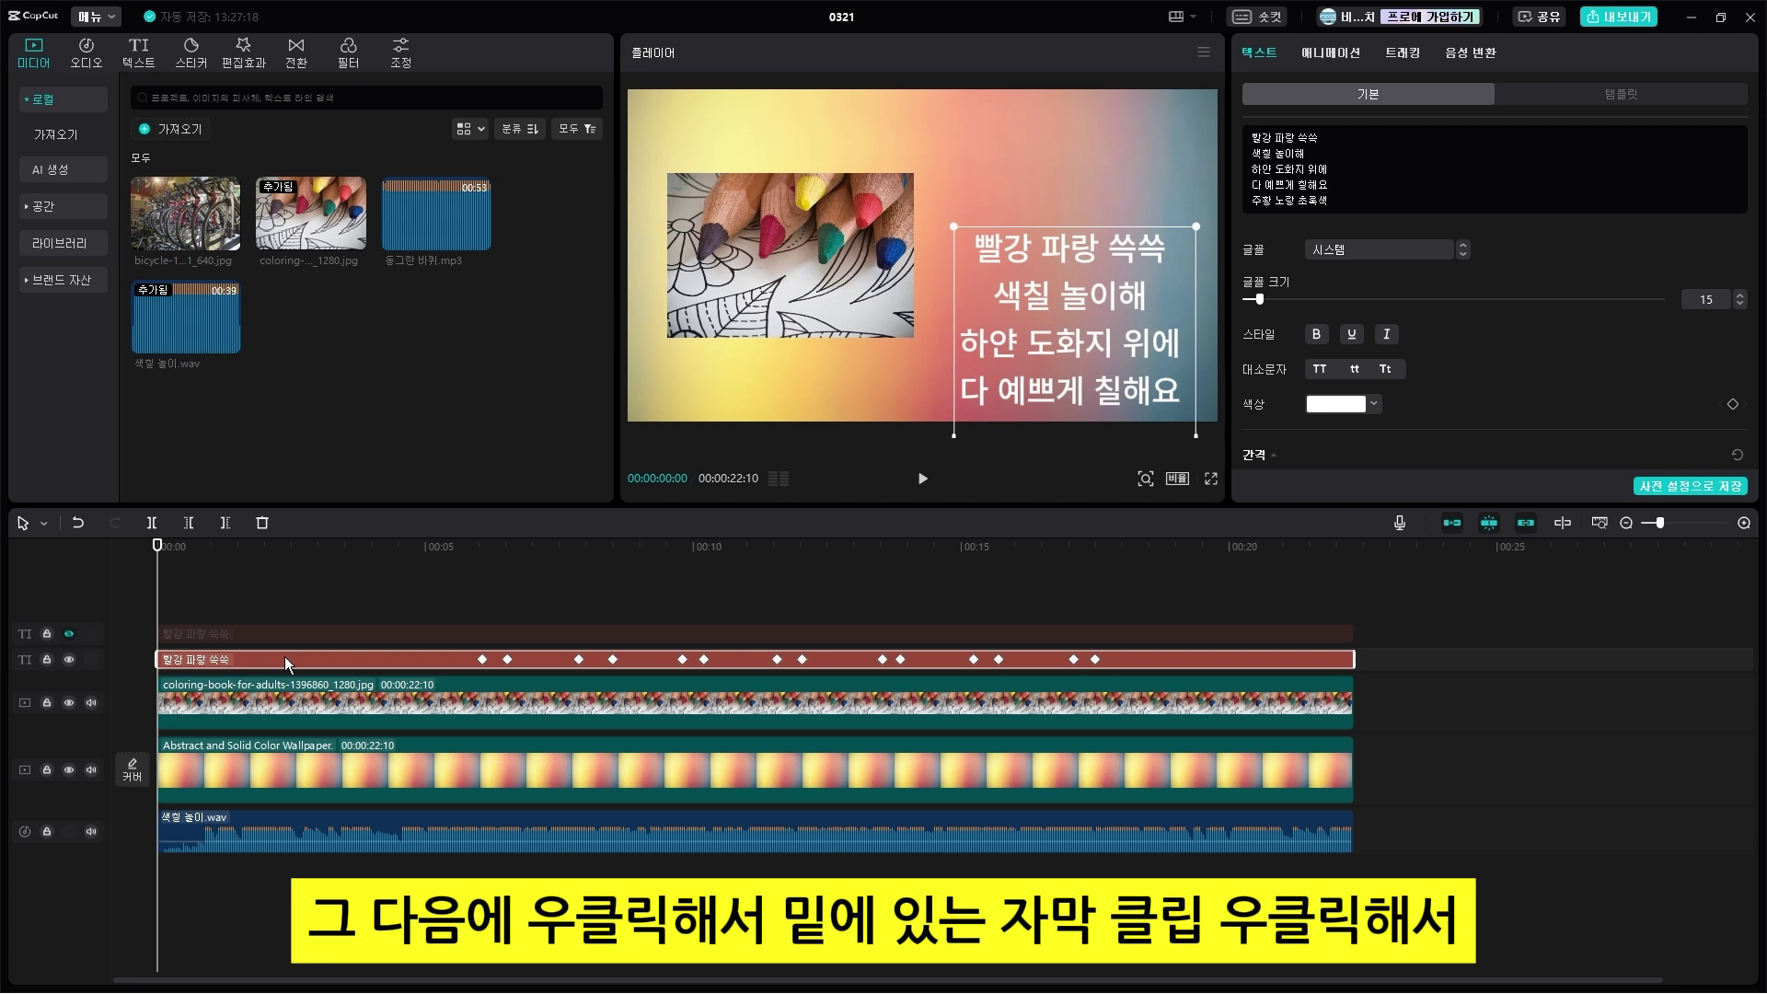
pyautogui.rightClick(285, 659)
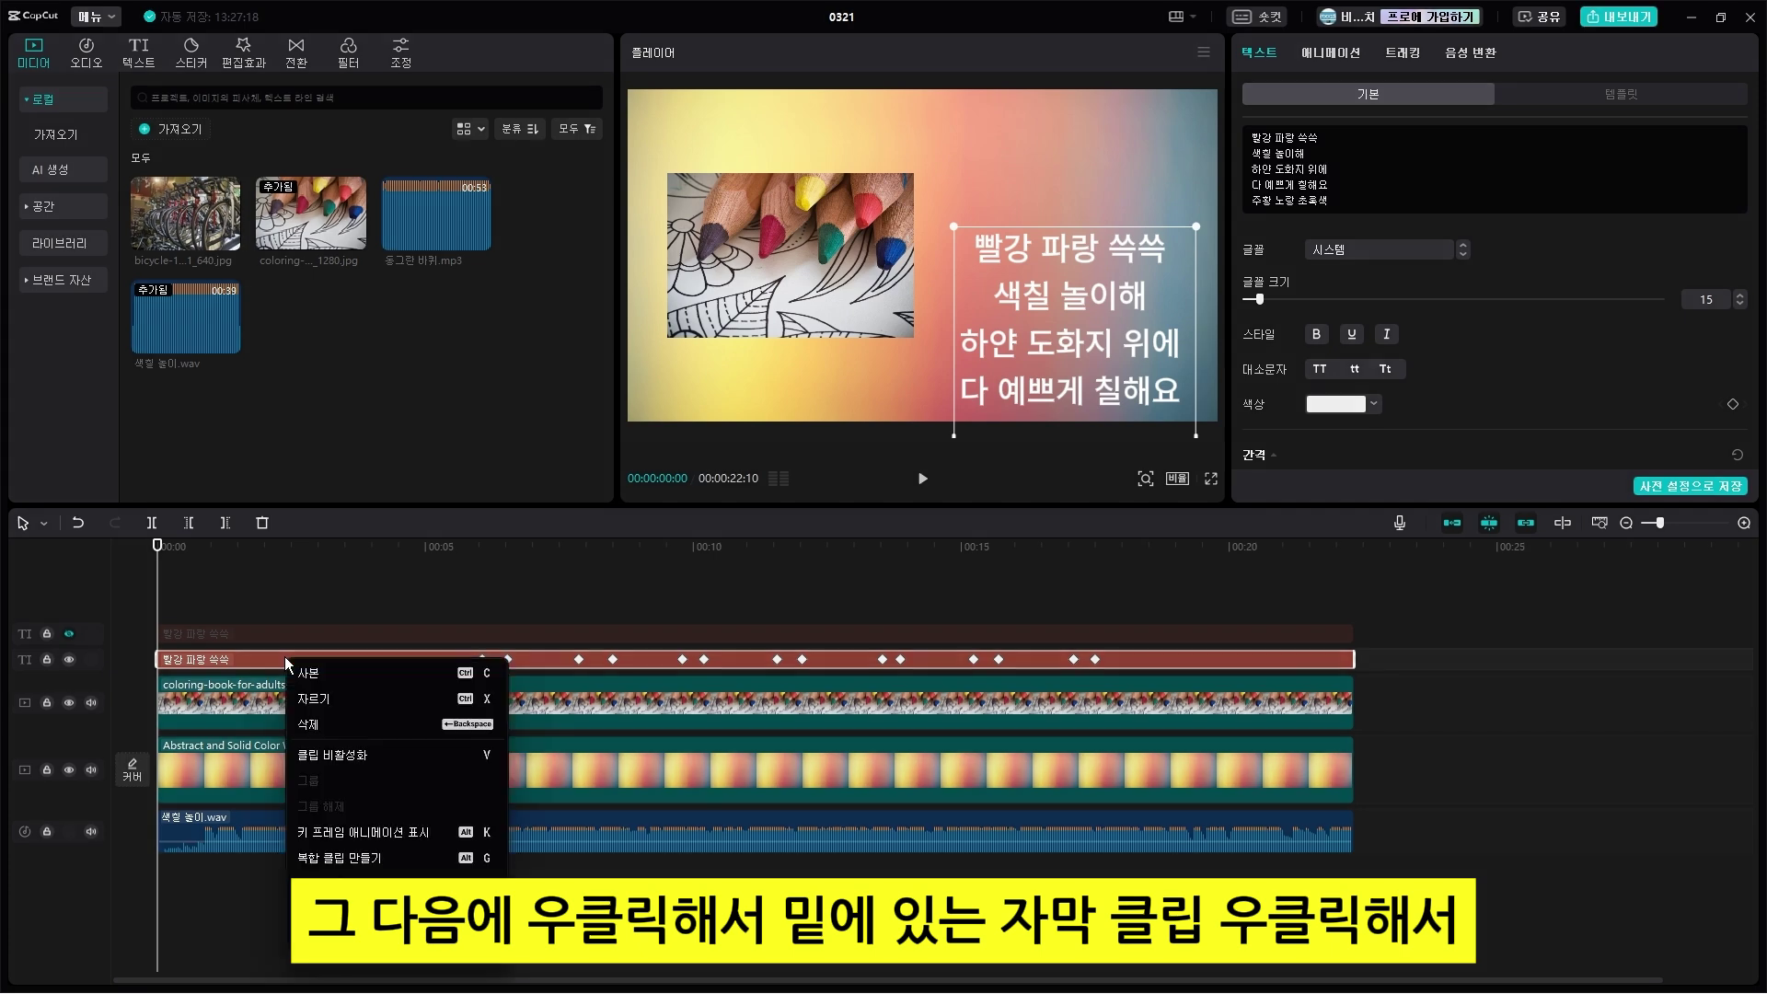
pyautogui.click(383, 852)
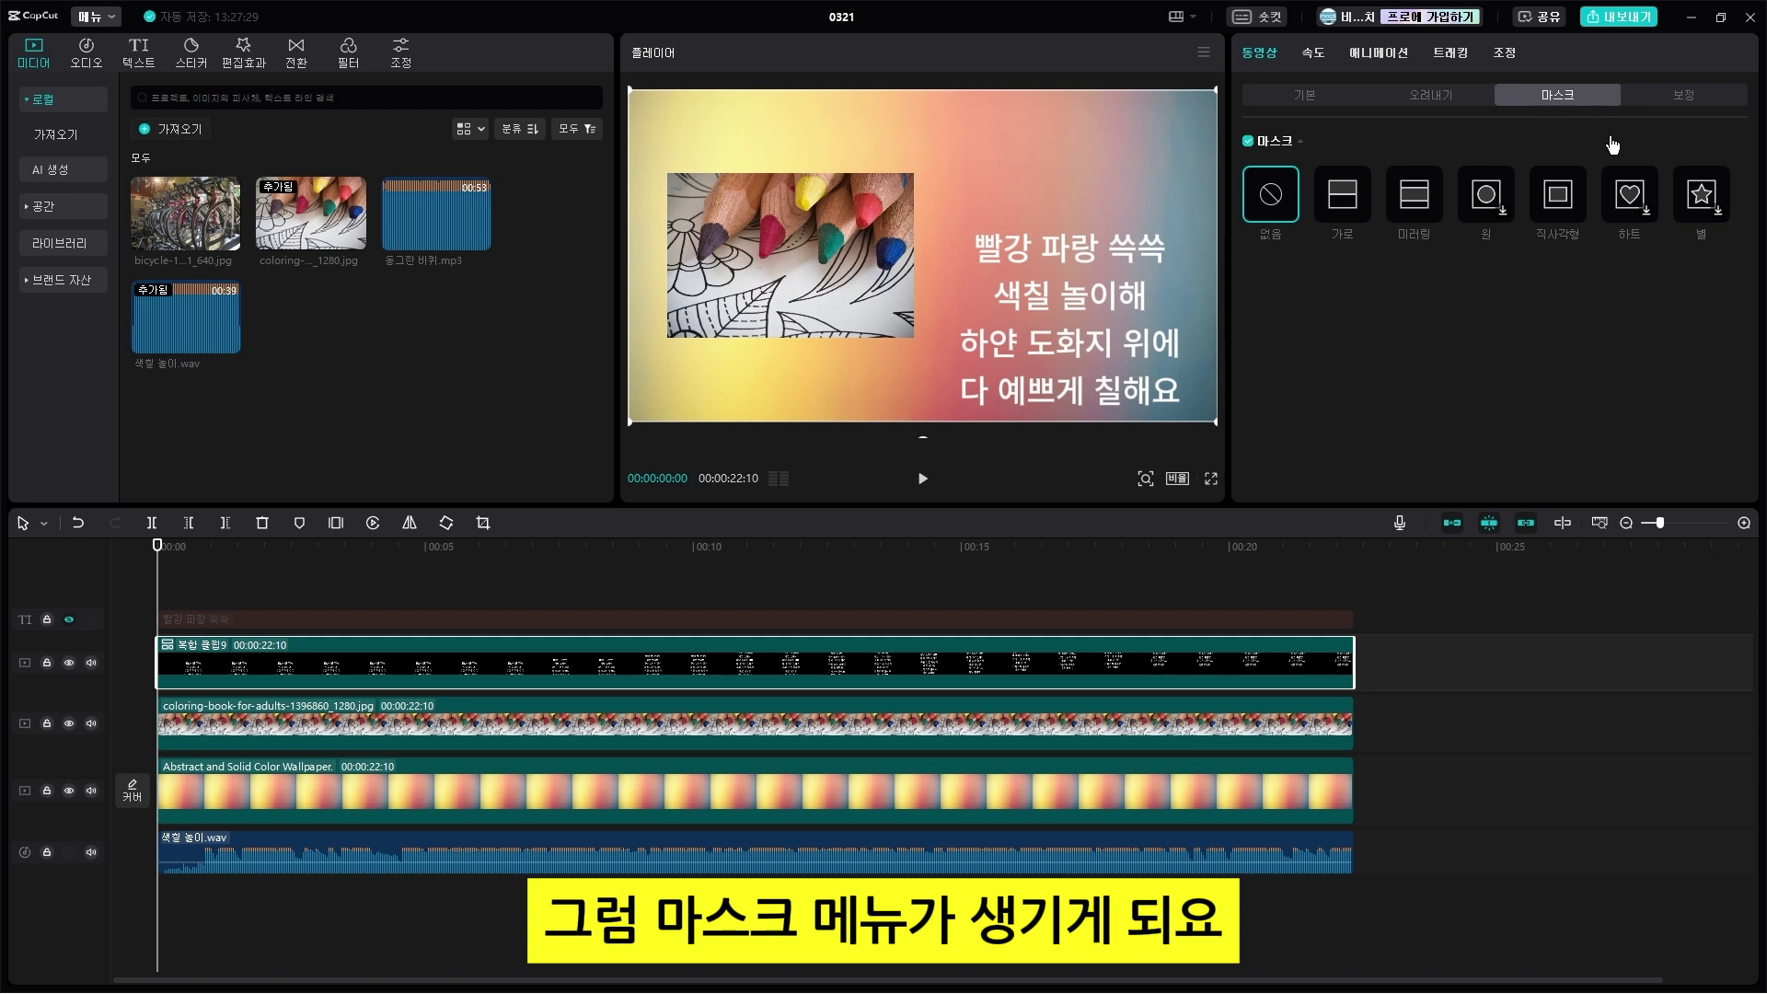
# Step: Apply a Mirror (미러링) mask to the white lyrics compound clip and shift it down over the lyrics to Y -81
pyautogui.click(180, 557)
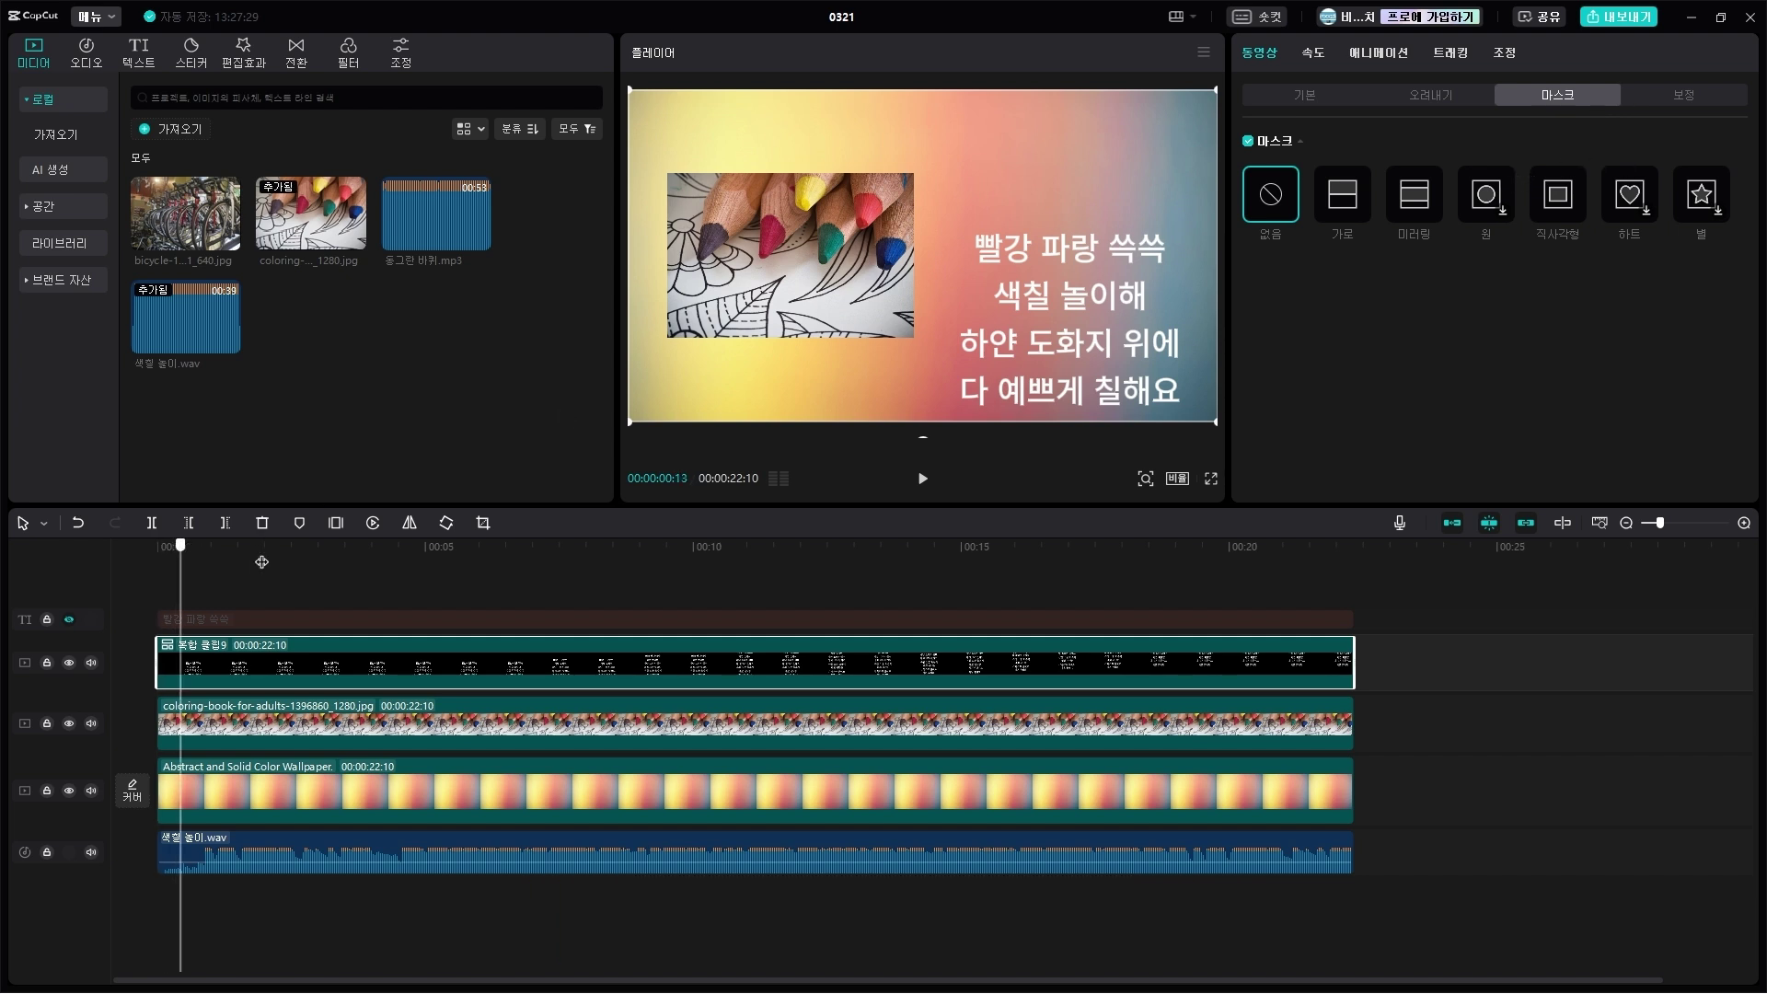
pyautogui.moveTo(291, 557); pyautogui.dragTo(382, 557)
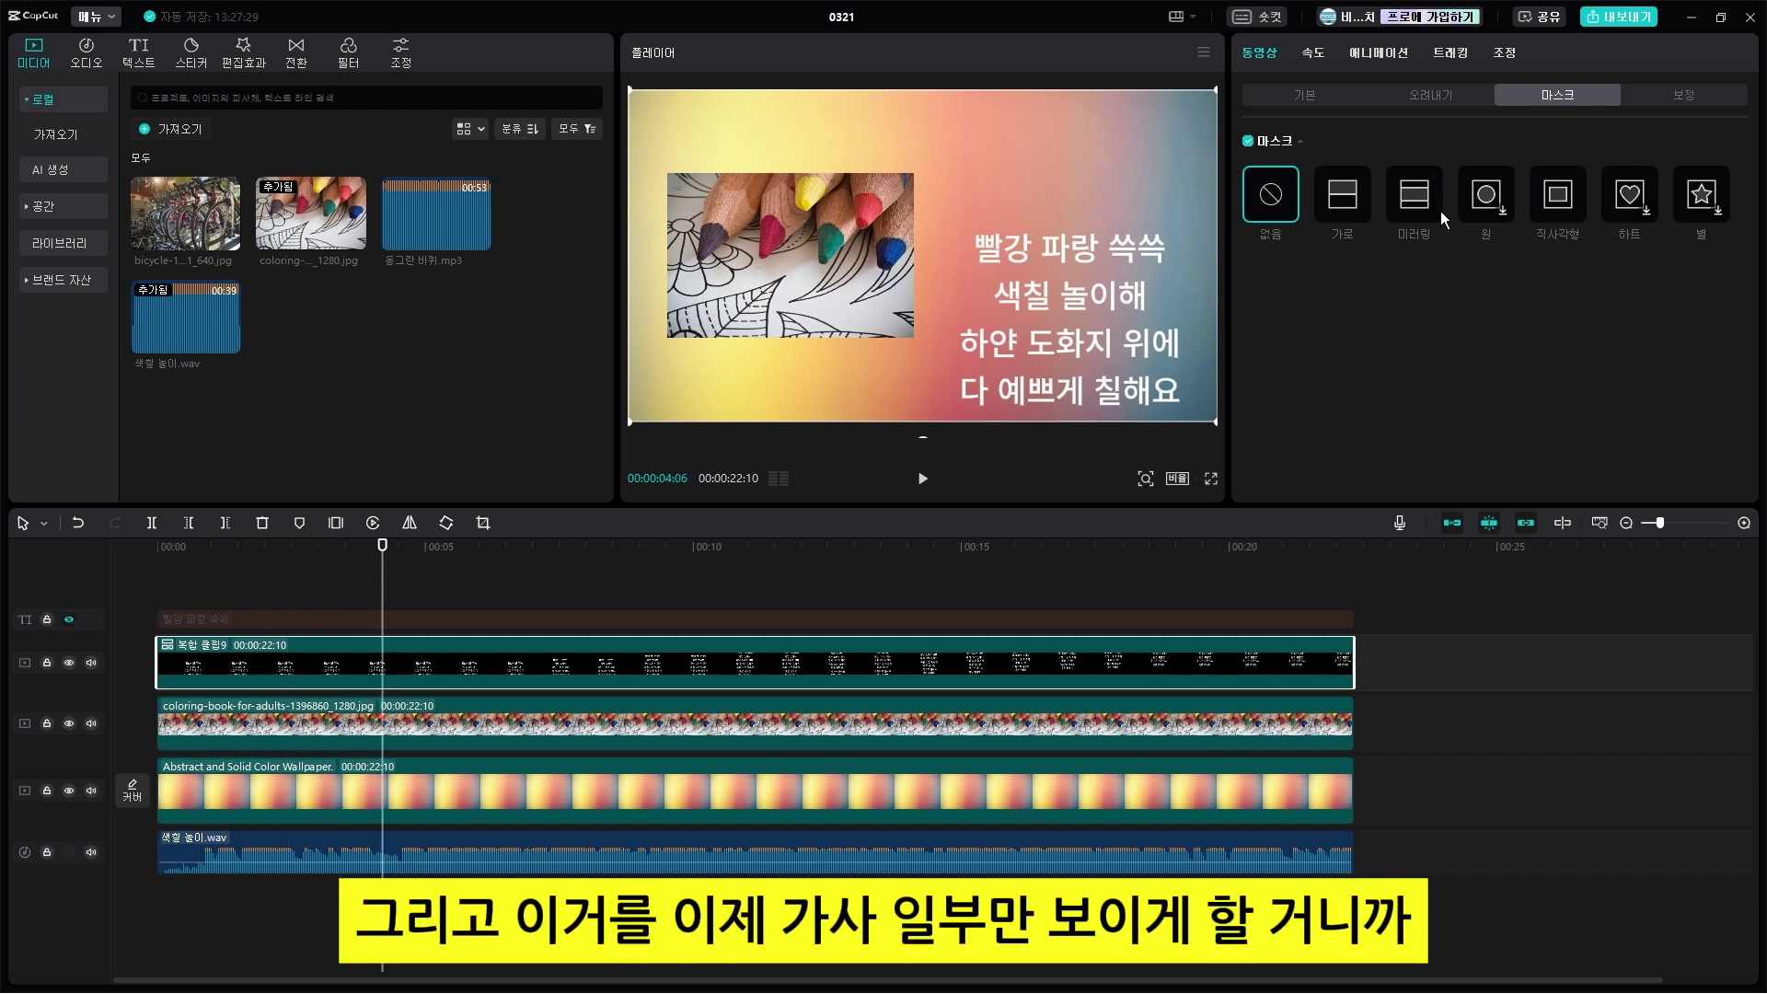
pyautogui.click(1415, 203)
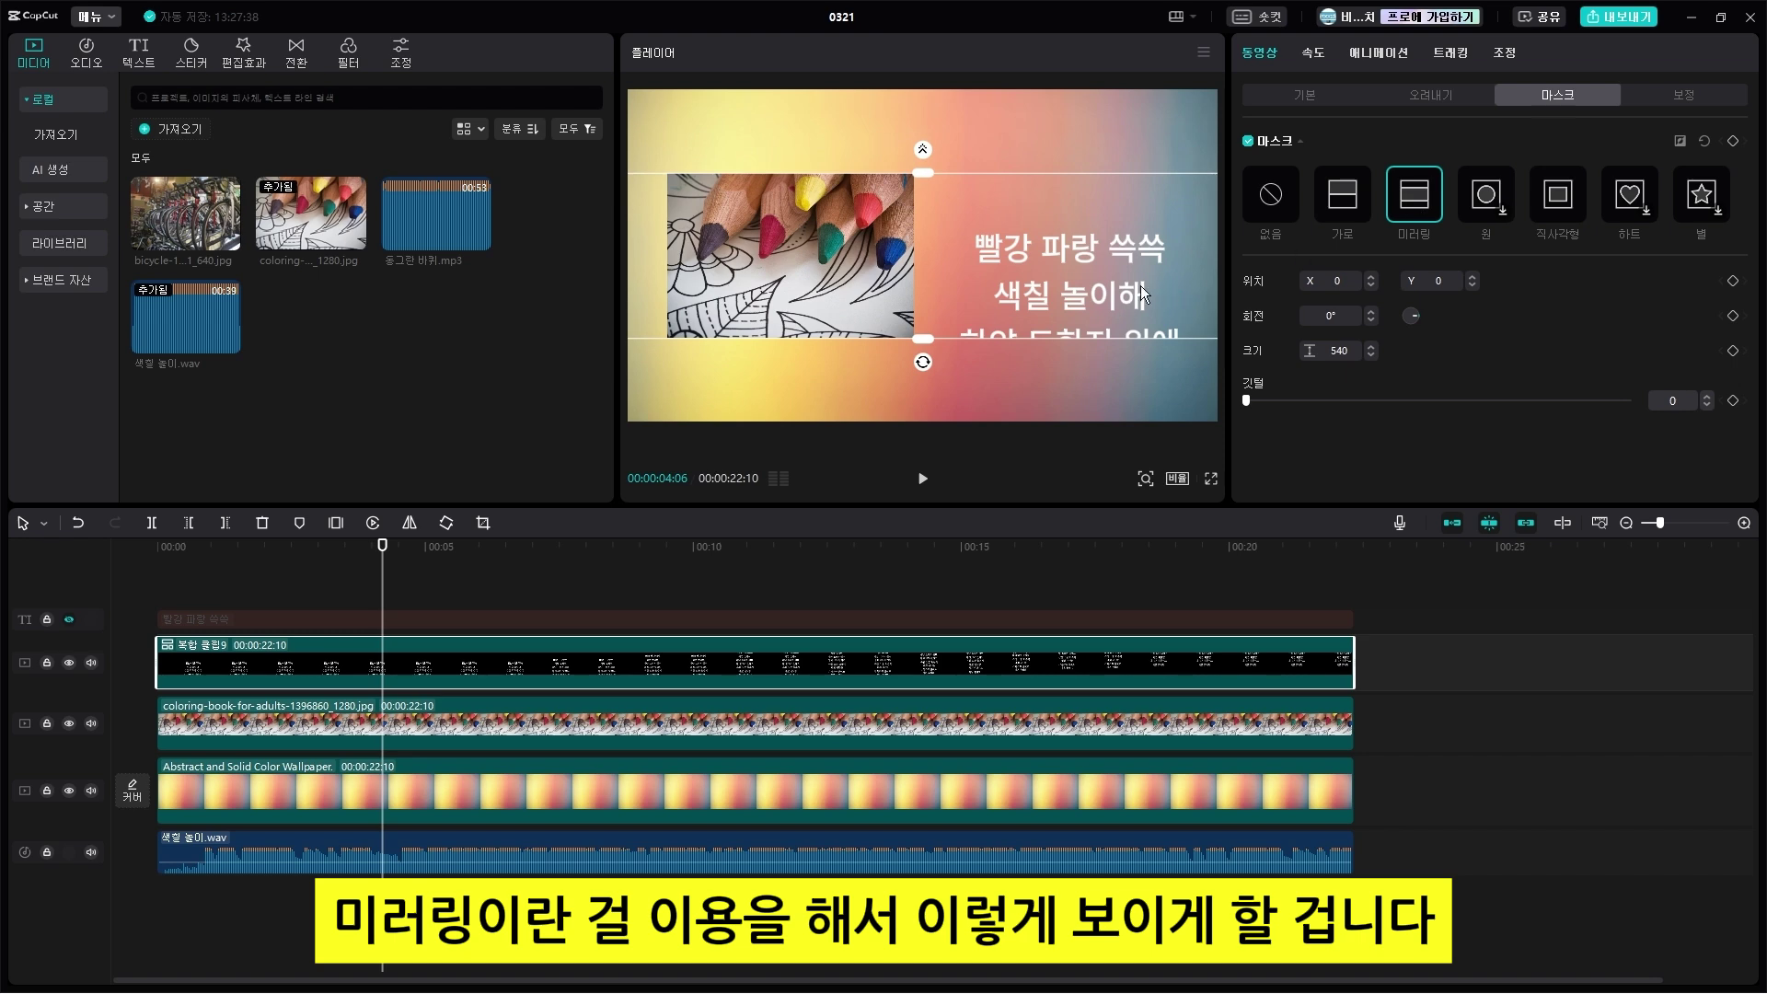
pyautogui.moveTo(1140, 286); pyautogui.dragTo(1140, 309)
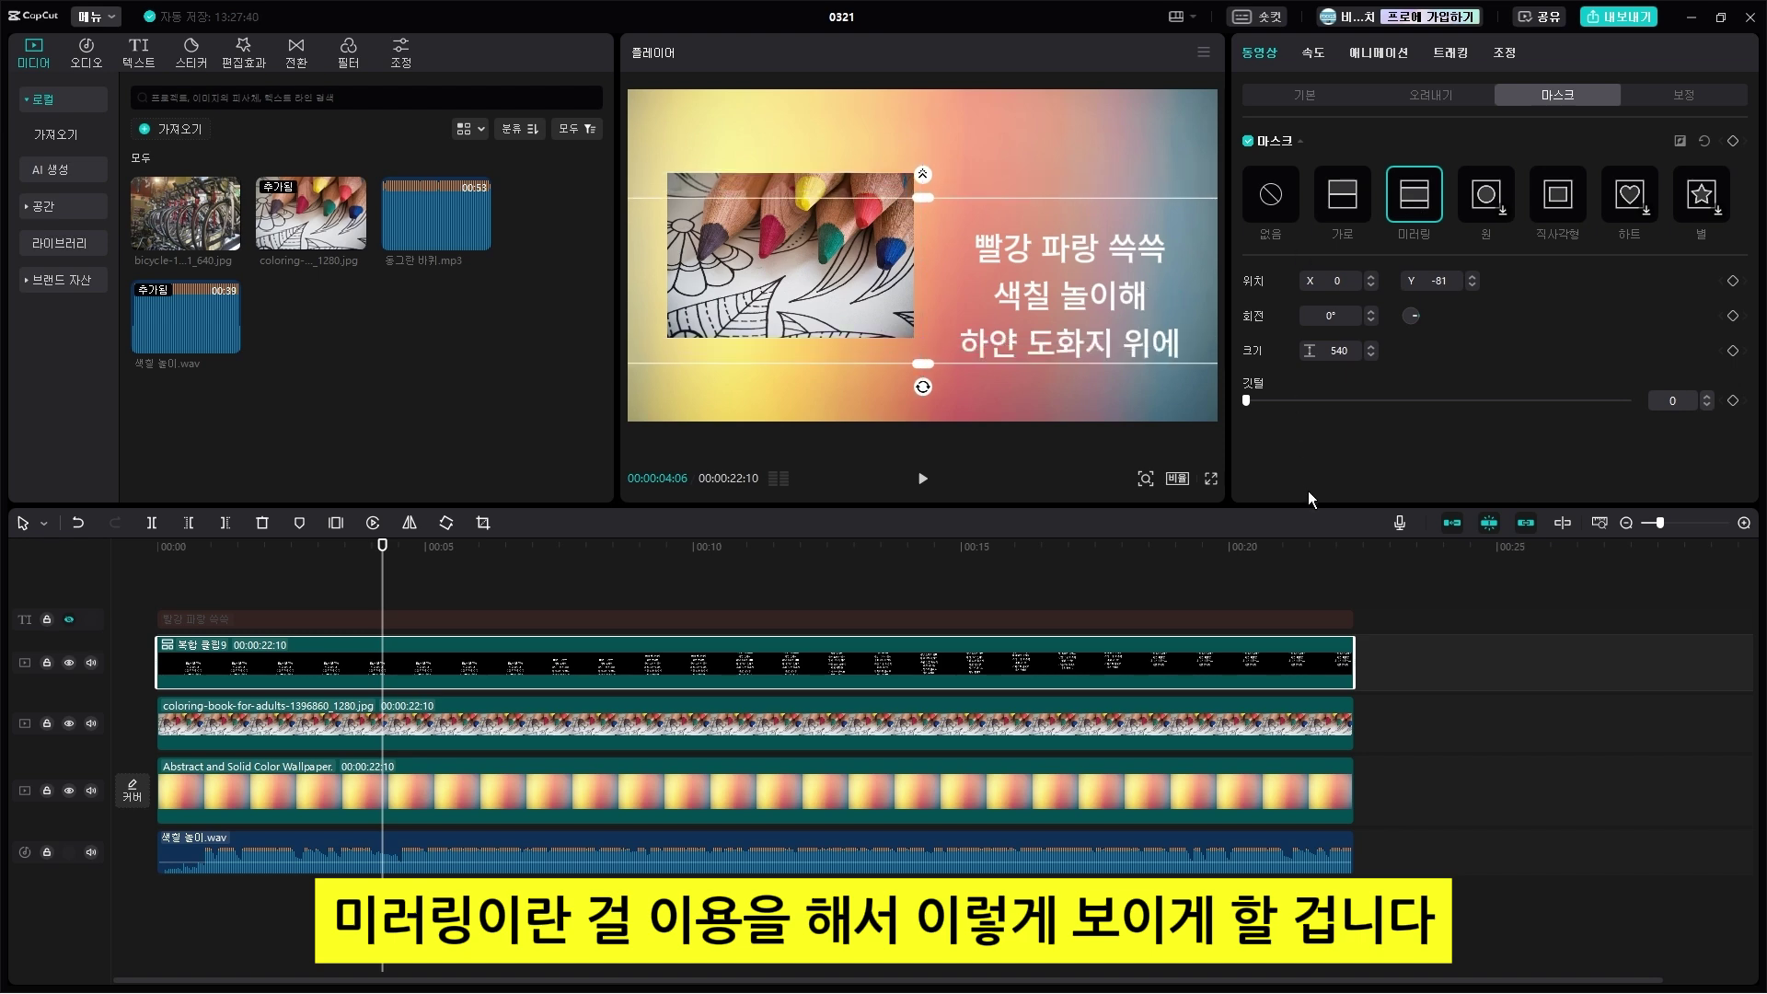
# Step: Preview the scrolling white lyrics, enlarge their mirror mask to size 600, and move it to Y -72 to frame four lines
pyautogui.press('space')
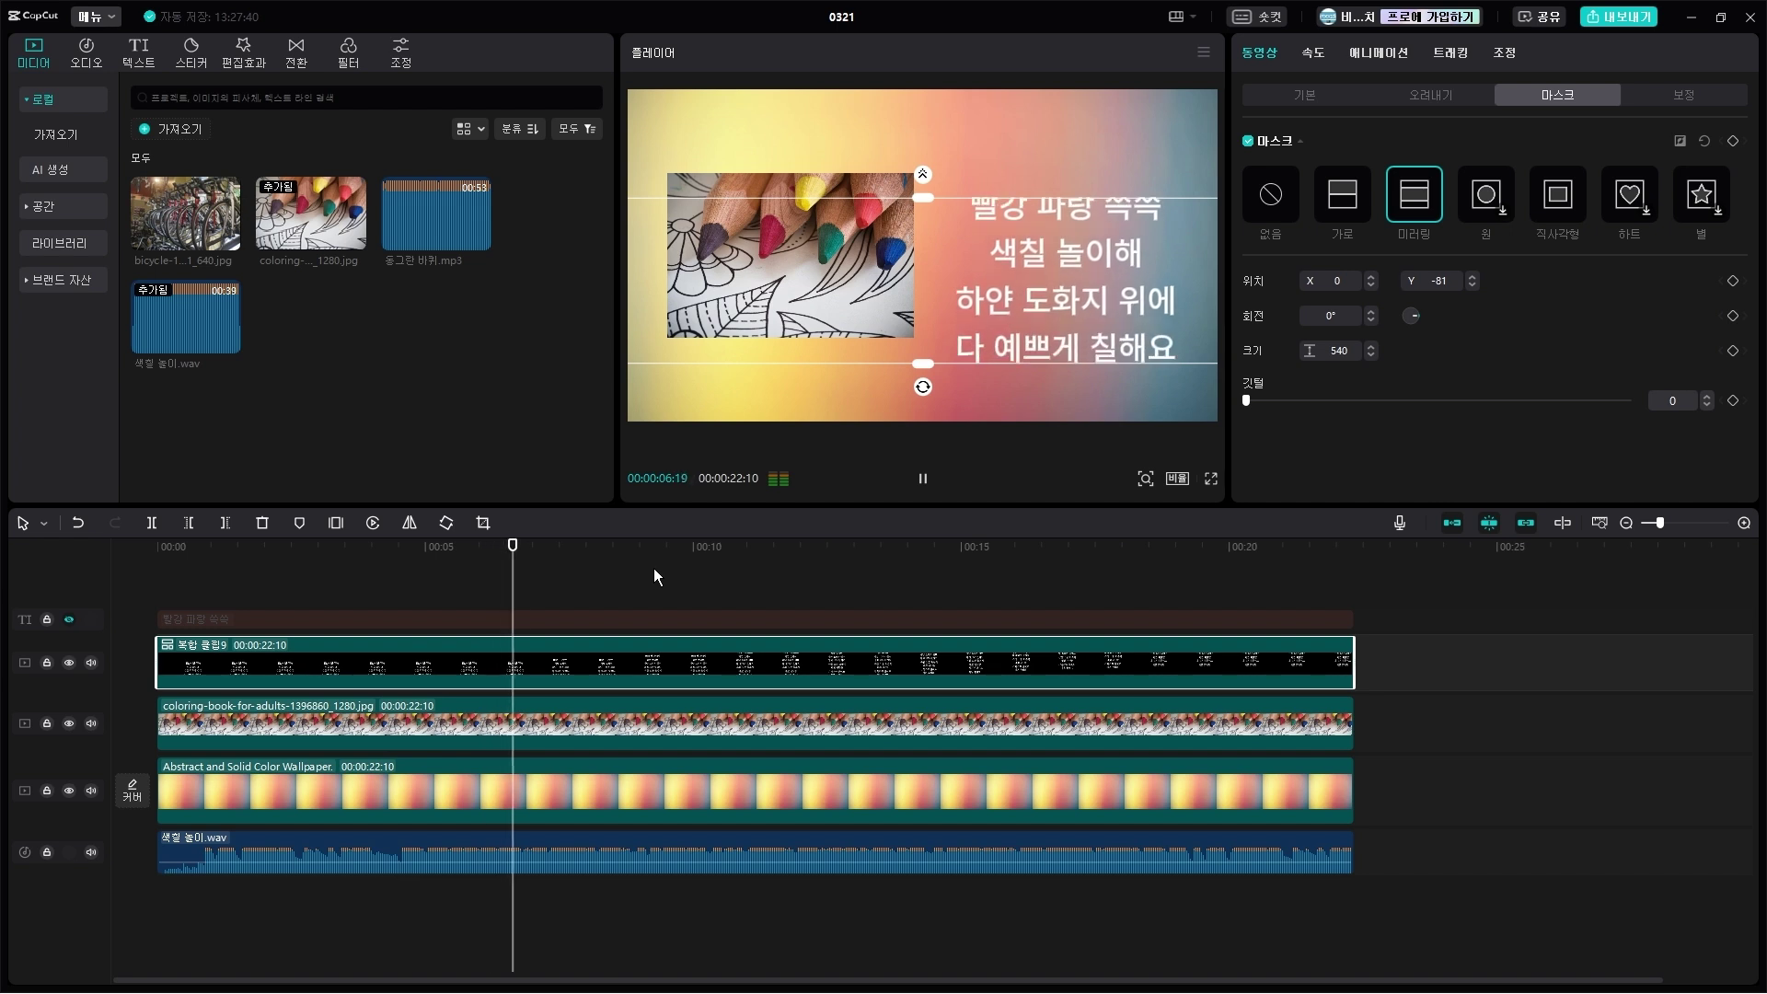
pyautogui.press('space')
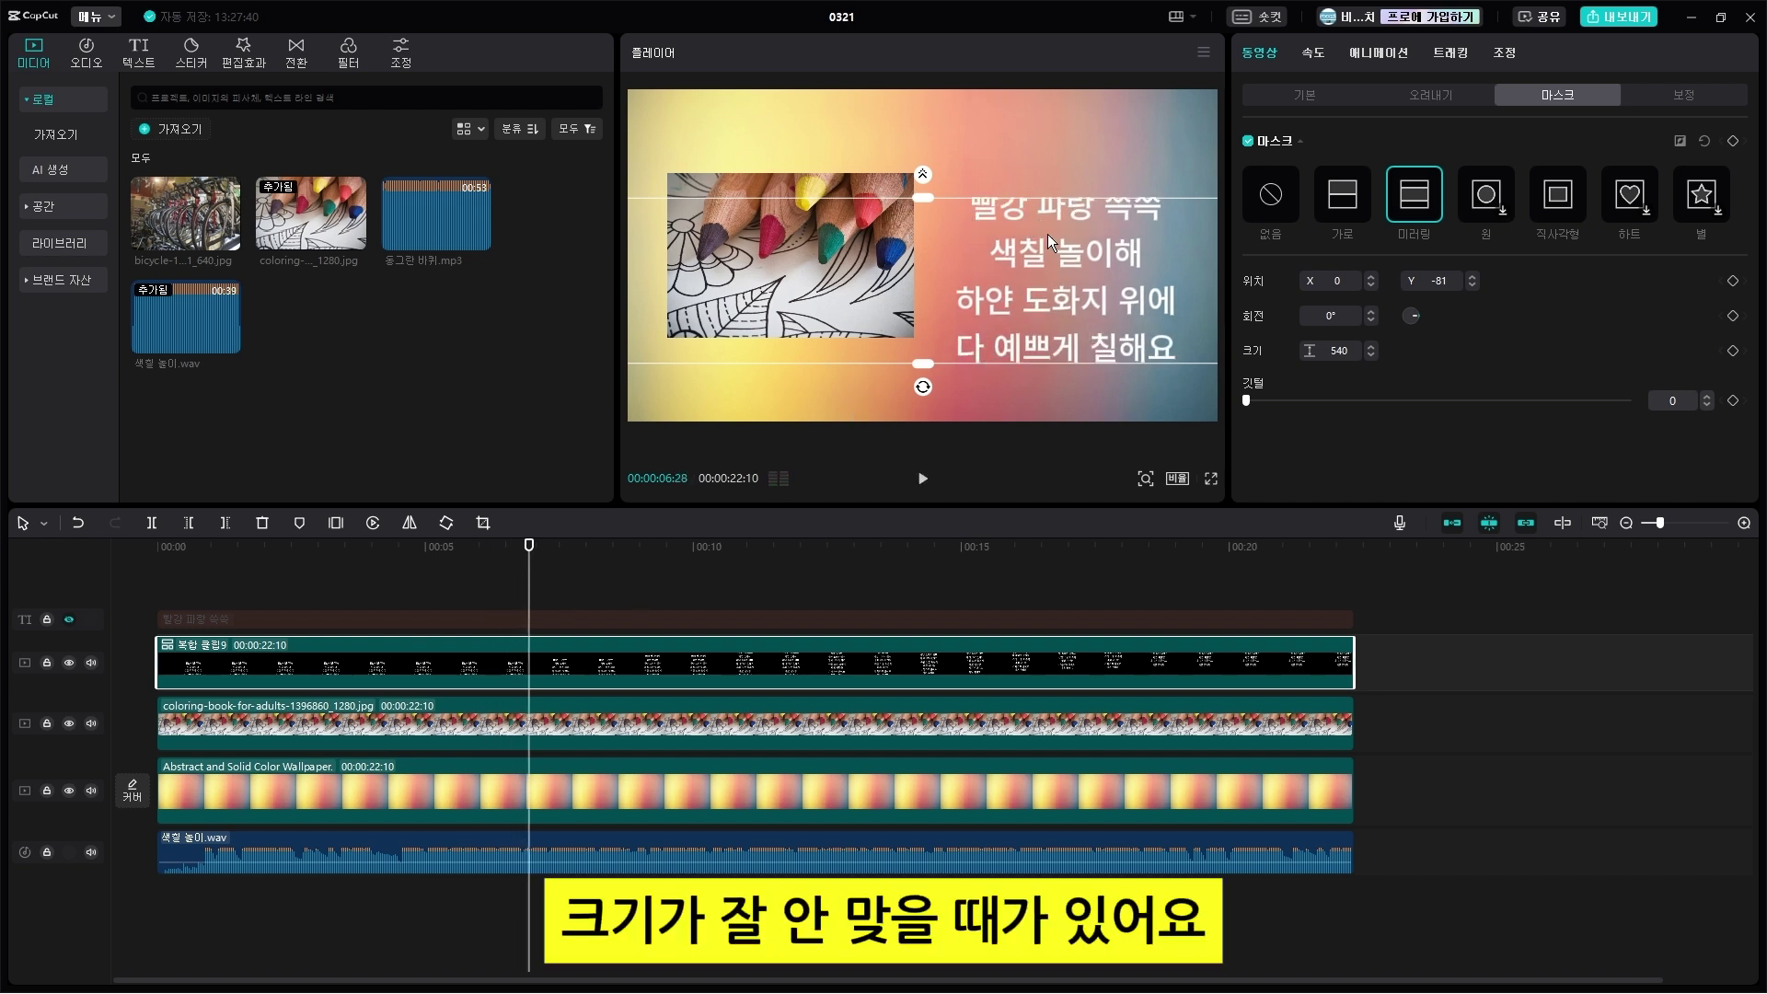
pyautogui.moveTo(927, 197); pyautogui.dragTo(928, 192)
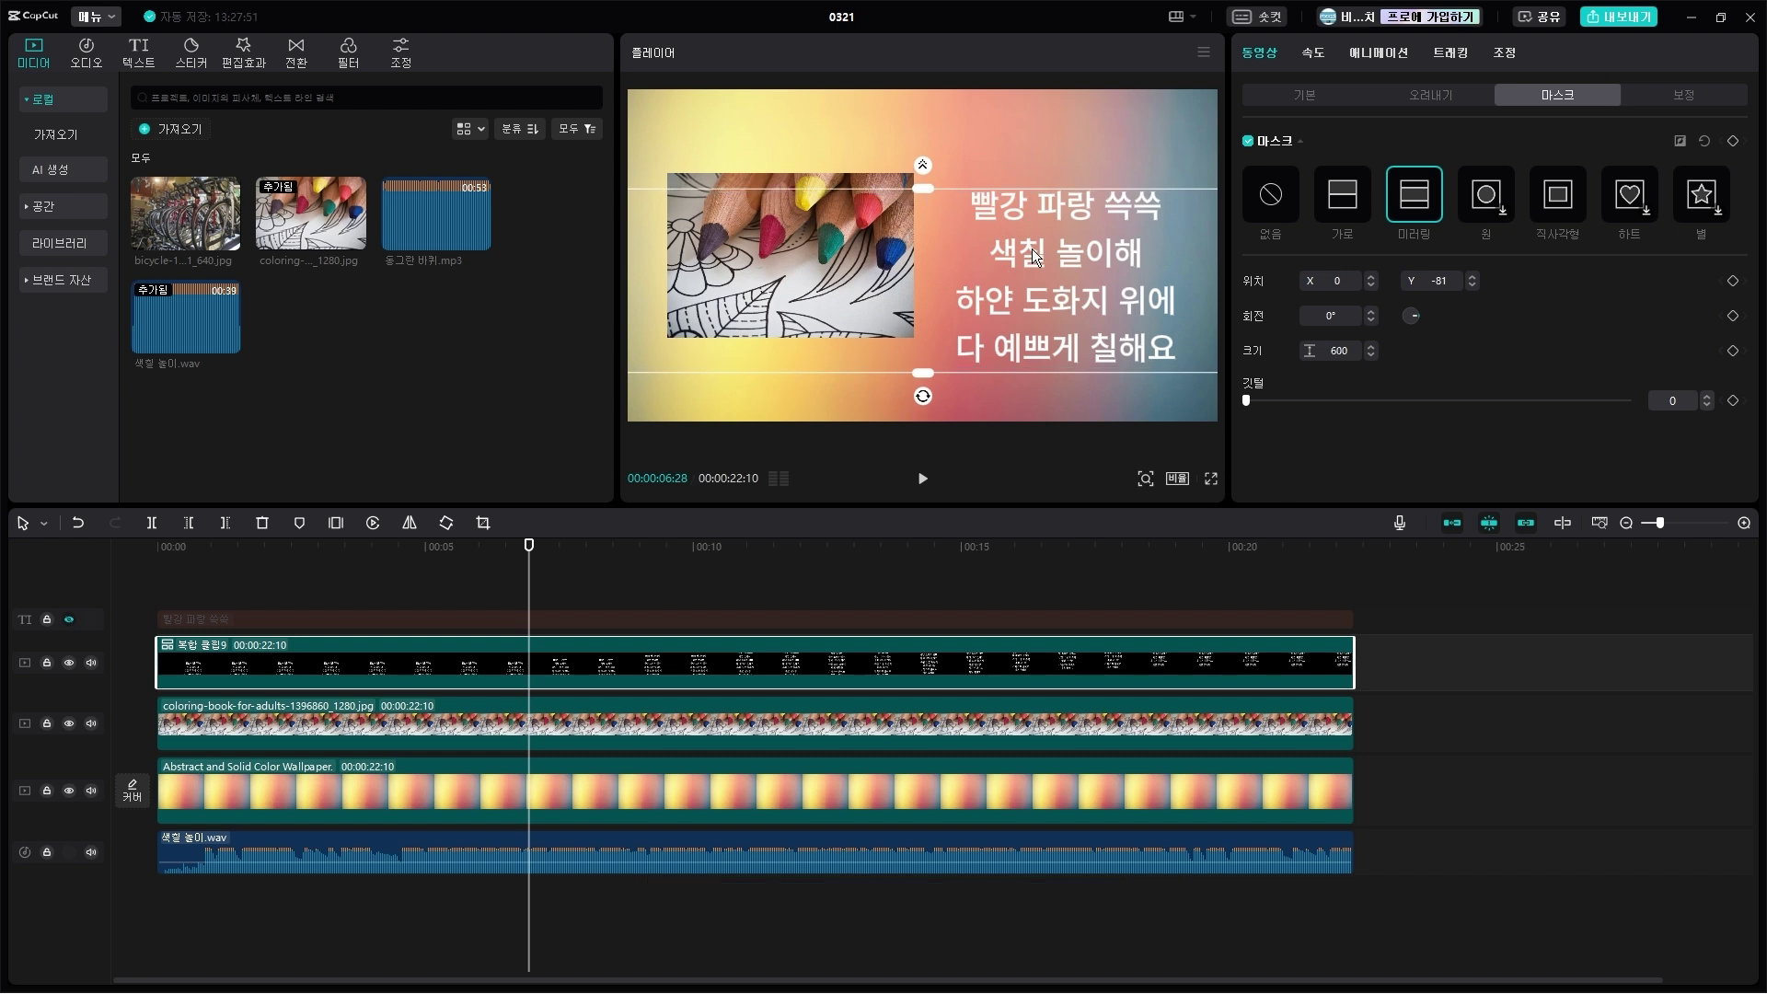
pyautogui.moveTo(1068, 278); pyautogui.dragTo(1068, 275)
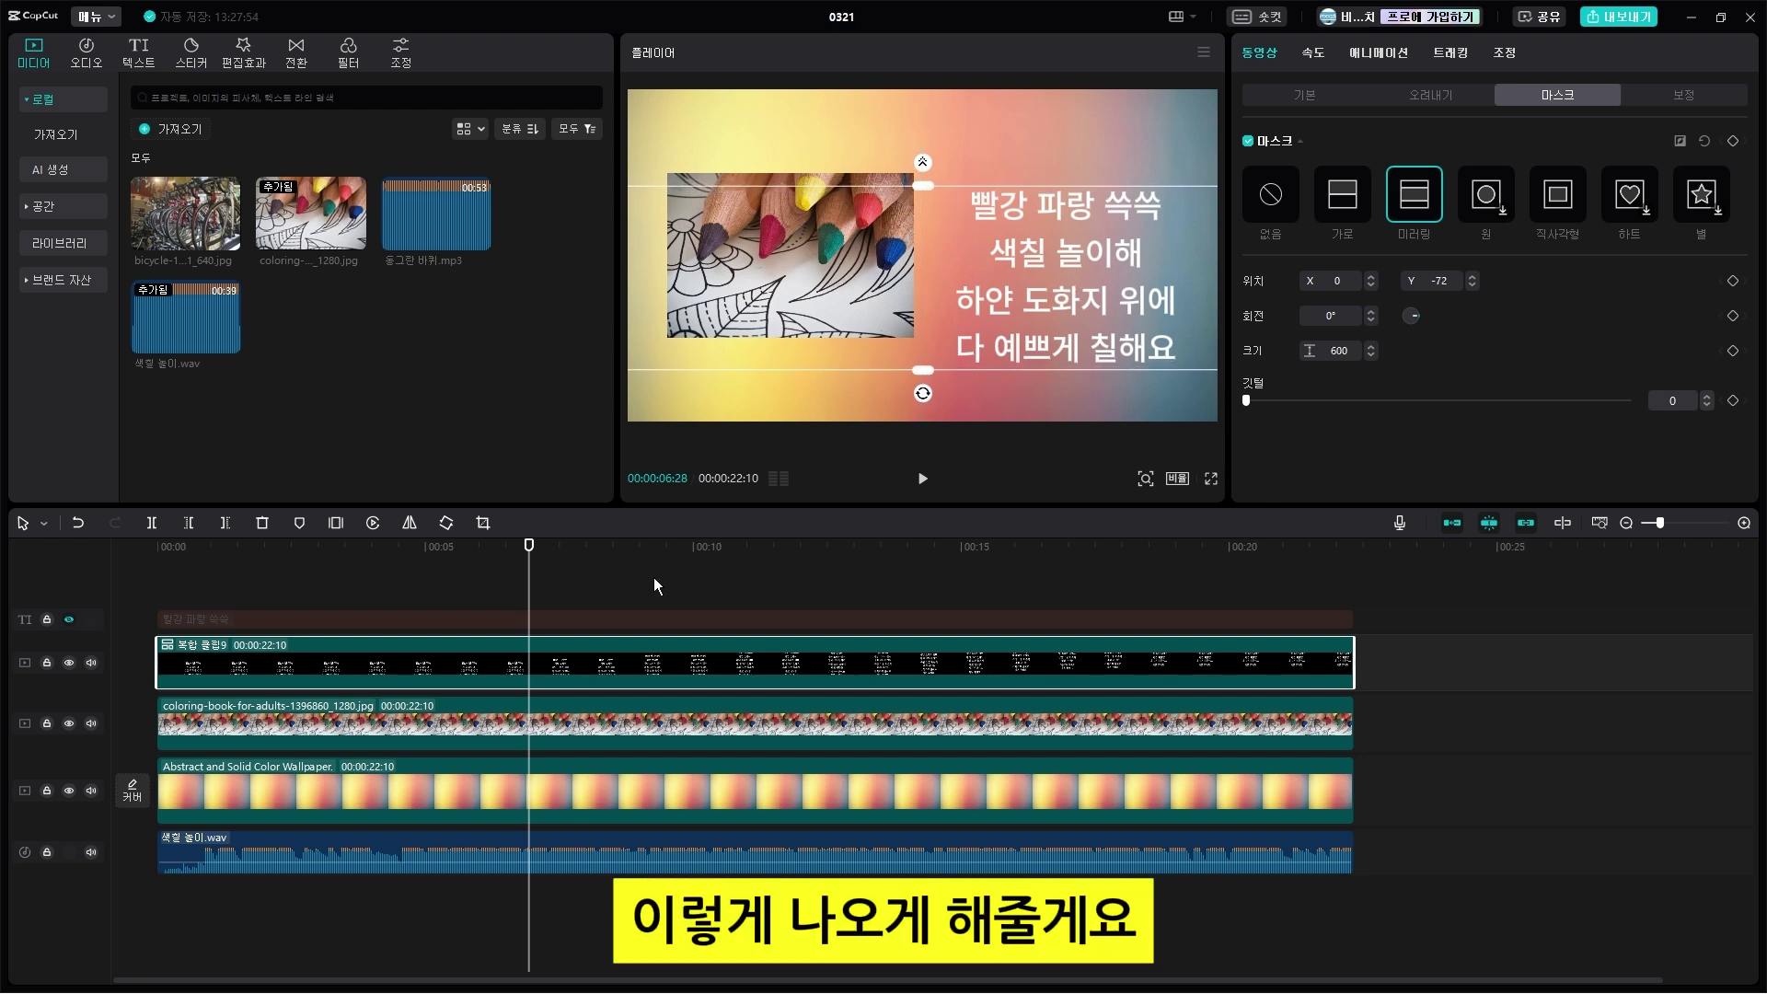
# Step: Play several passages of the masked white lyrics to check how lines enter and leave the mask, and return to the start
pyautogui.press('space')
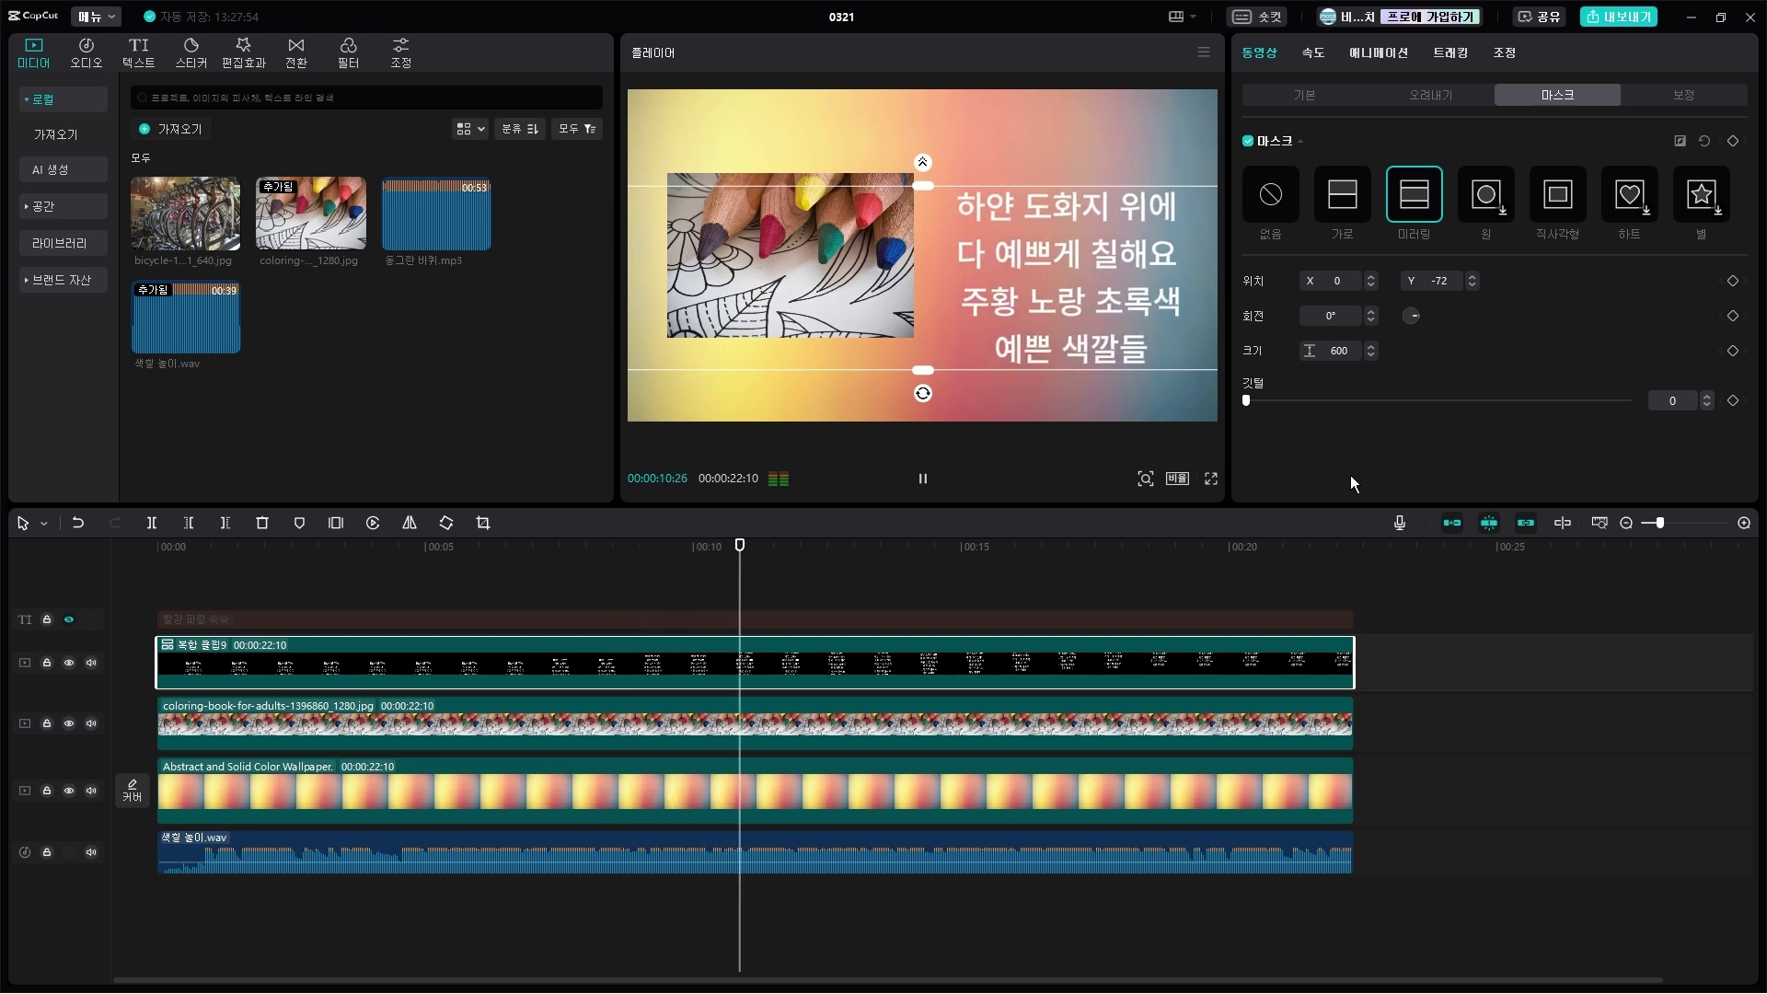
pyautogui.press('space')
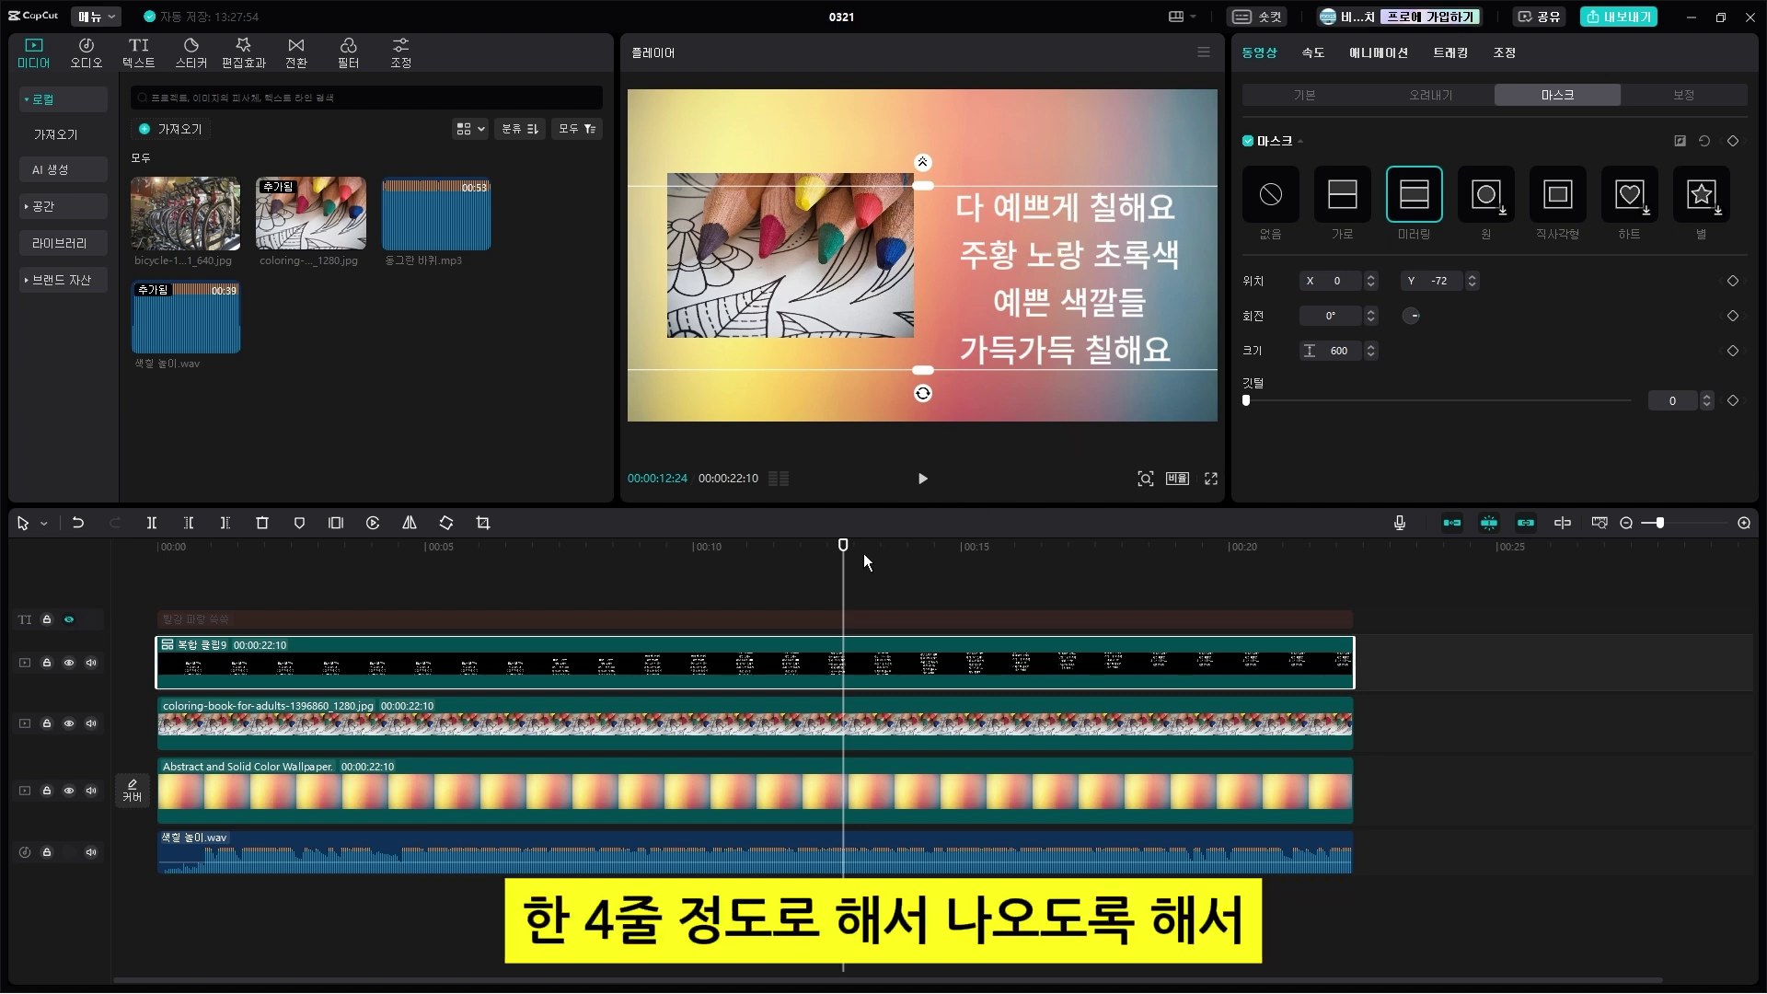
pyautogui.moveTo(847, 570); pyautogui.dragTo(88, 647)
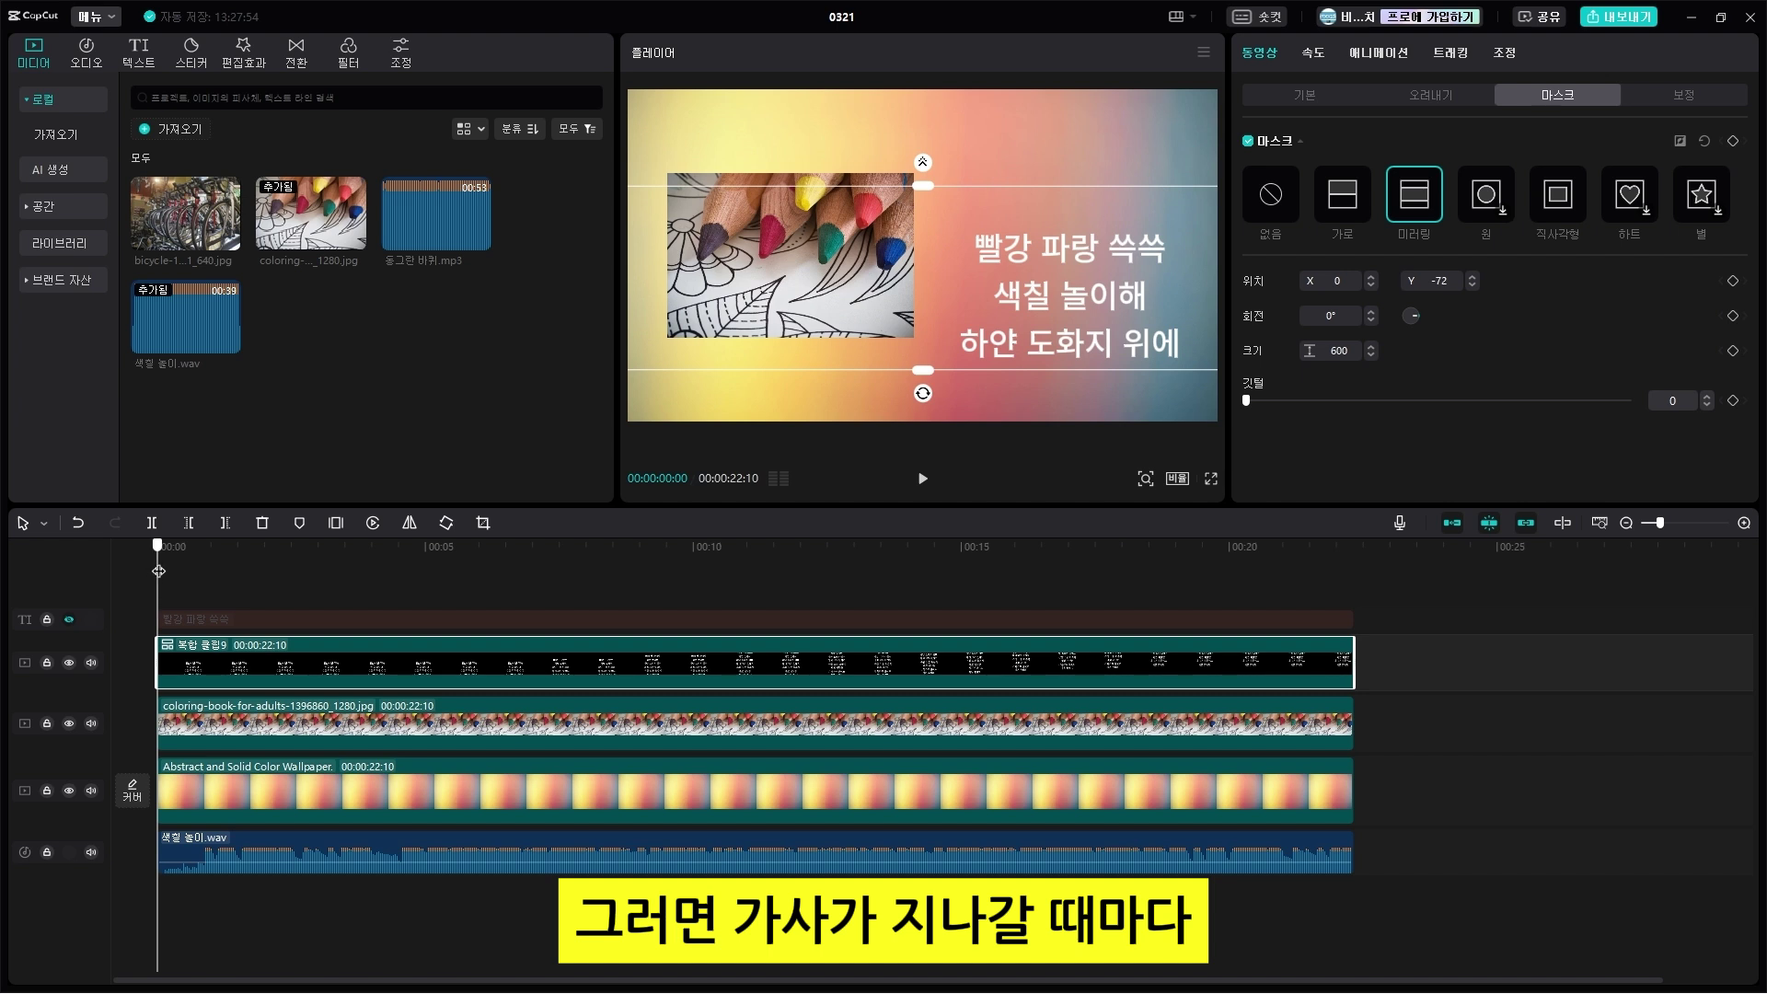
pyautogui.moveTo(156, 576); pyautogui.dragTo(466, 584)
pyautogui.press('space')
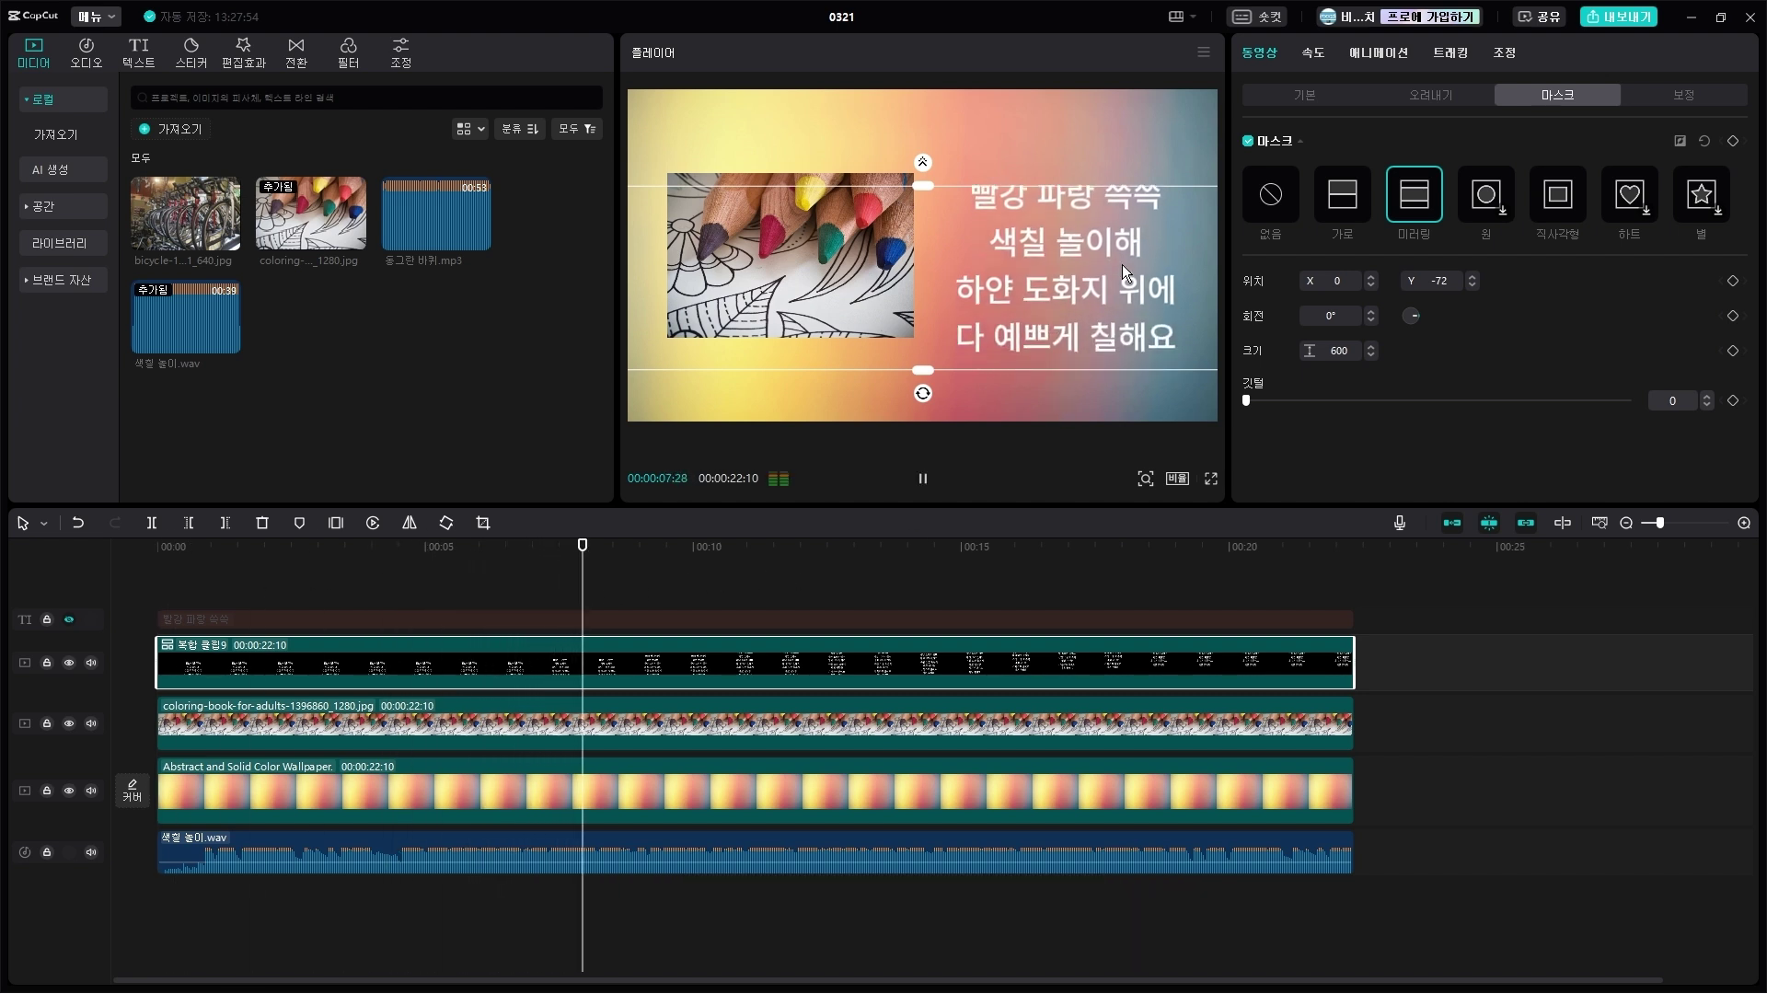
pyautogui.press('space')
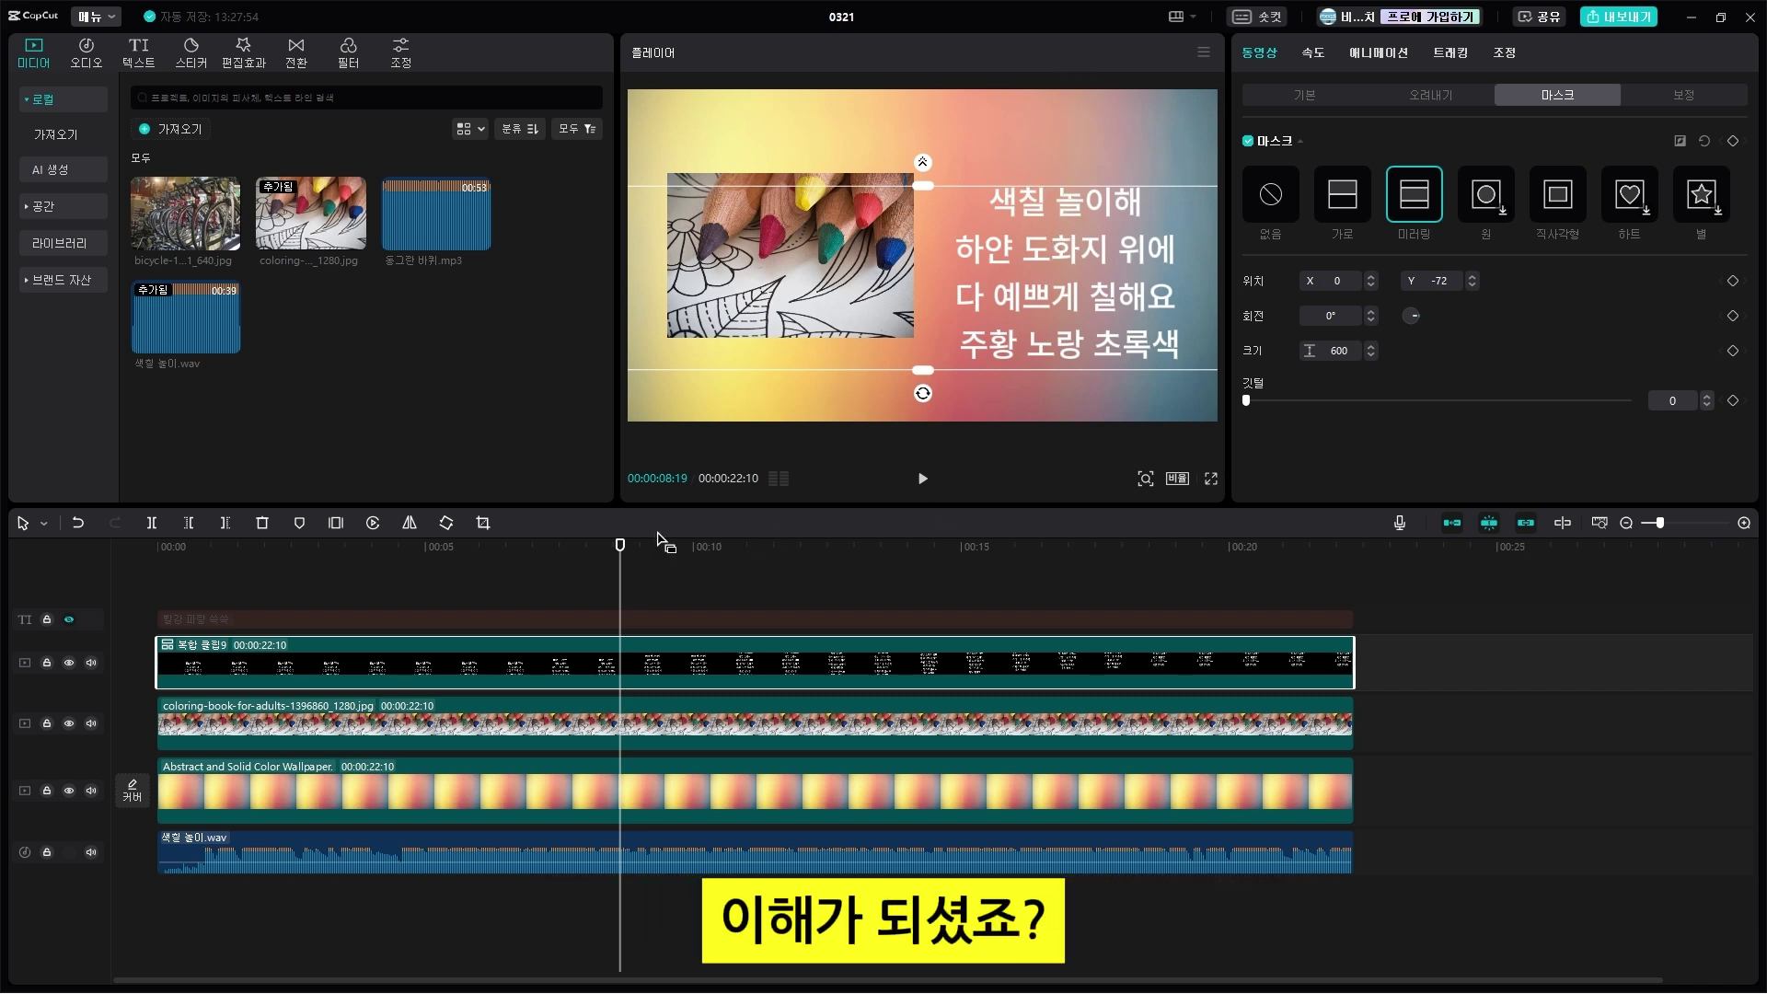
pyautogui.moveTo(622, 546); pyautogui.dragTo(96, 681)
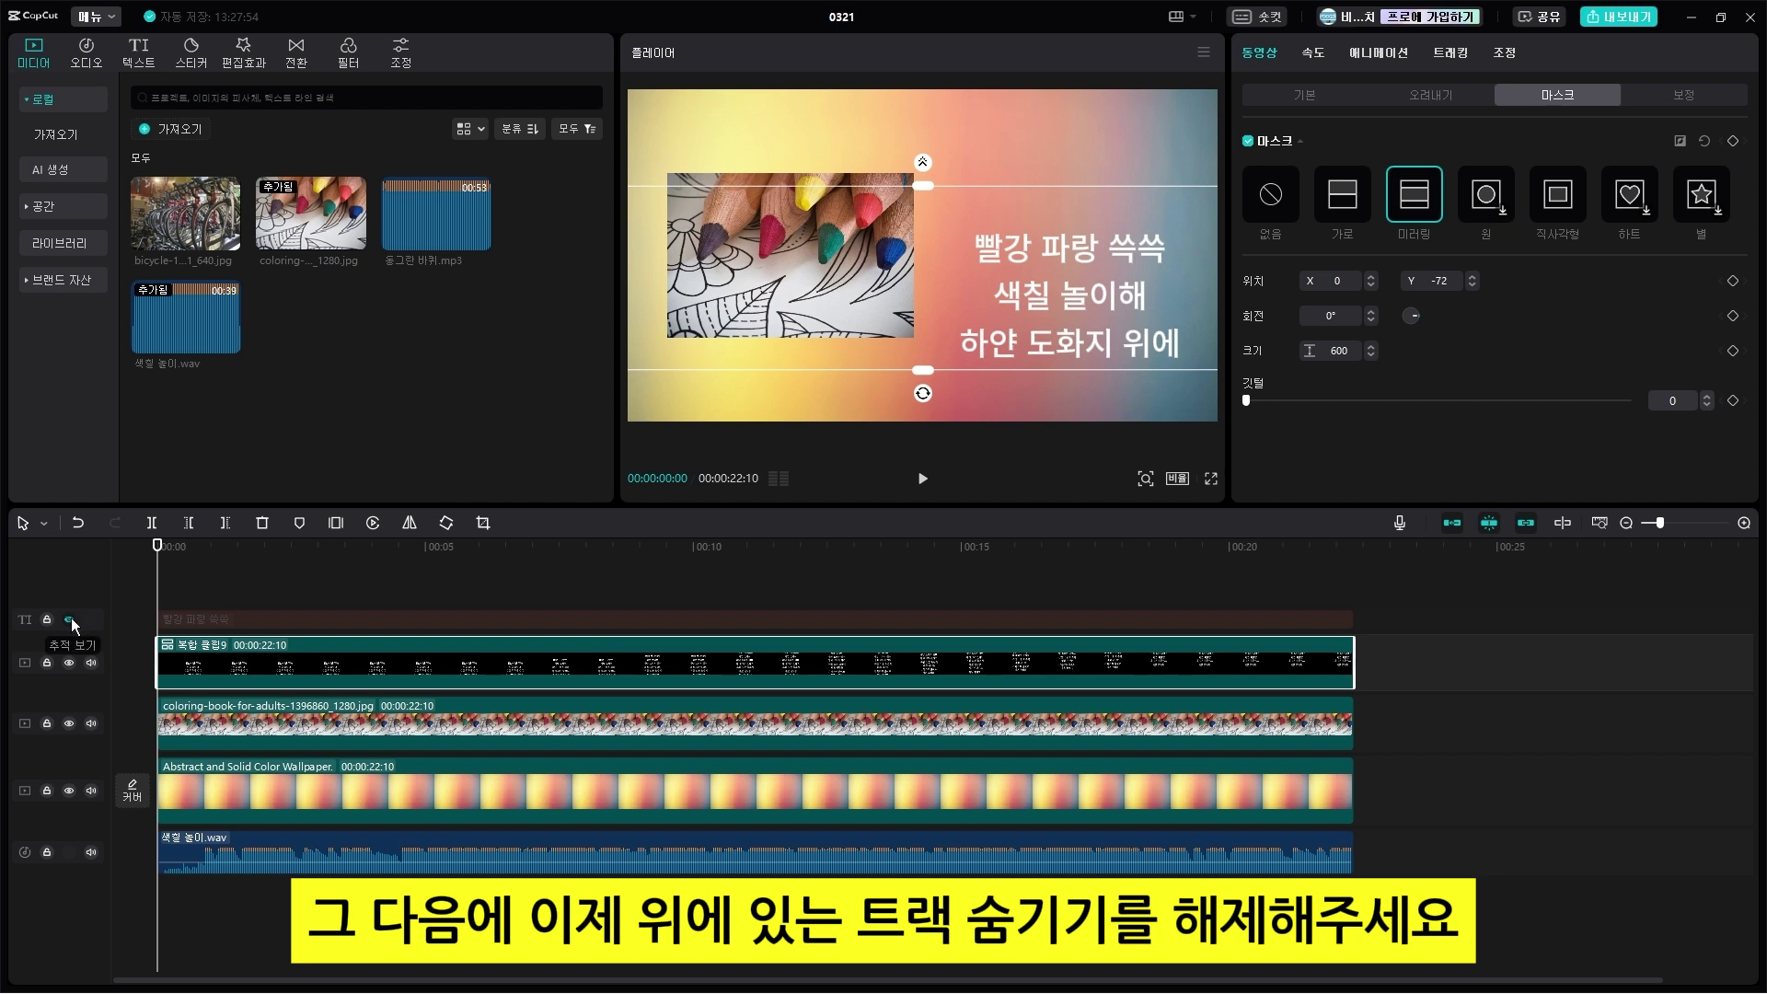
# Step: Unhide the green lyrics track and turn its text clip into a compound clip
pyautogui.click(69, 620)
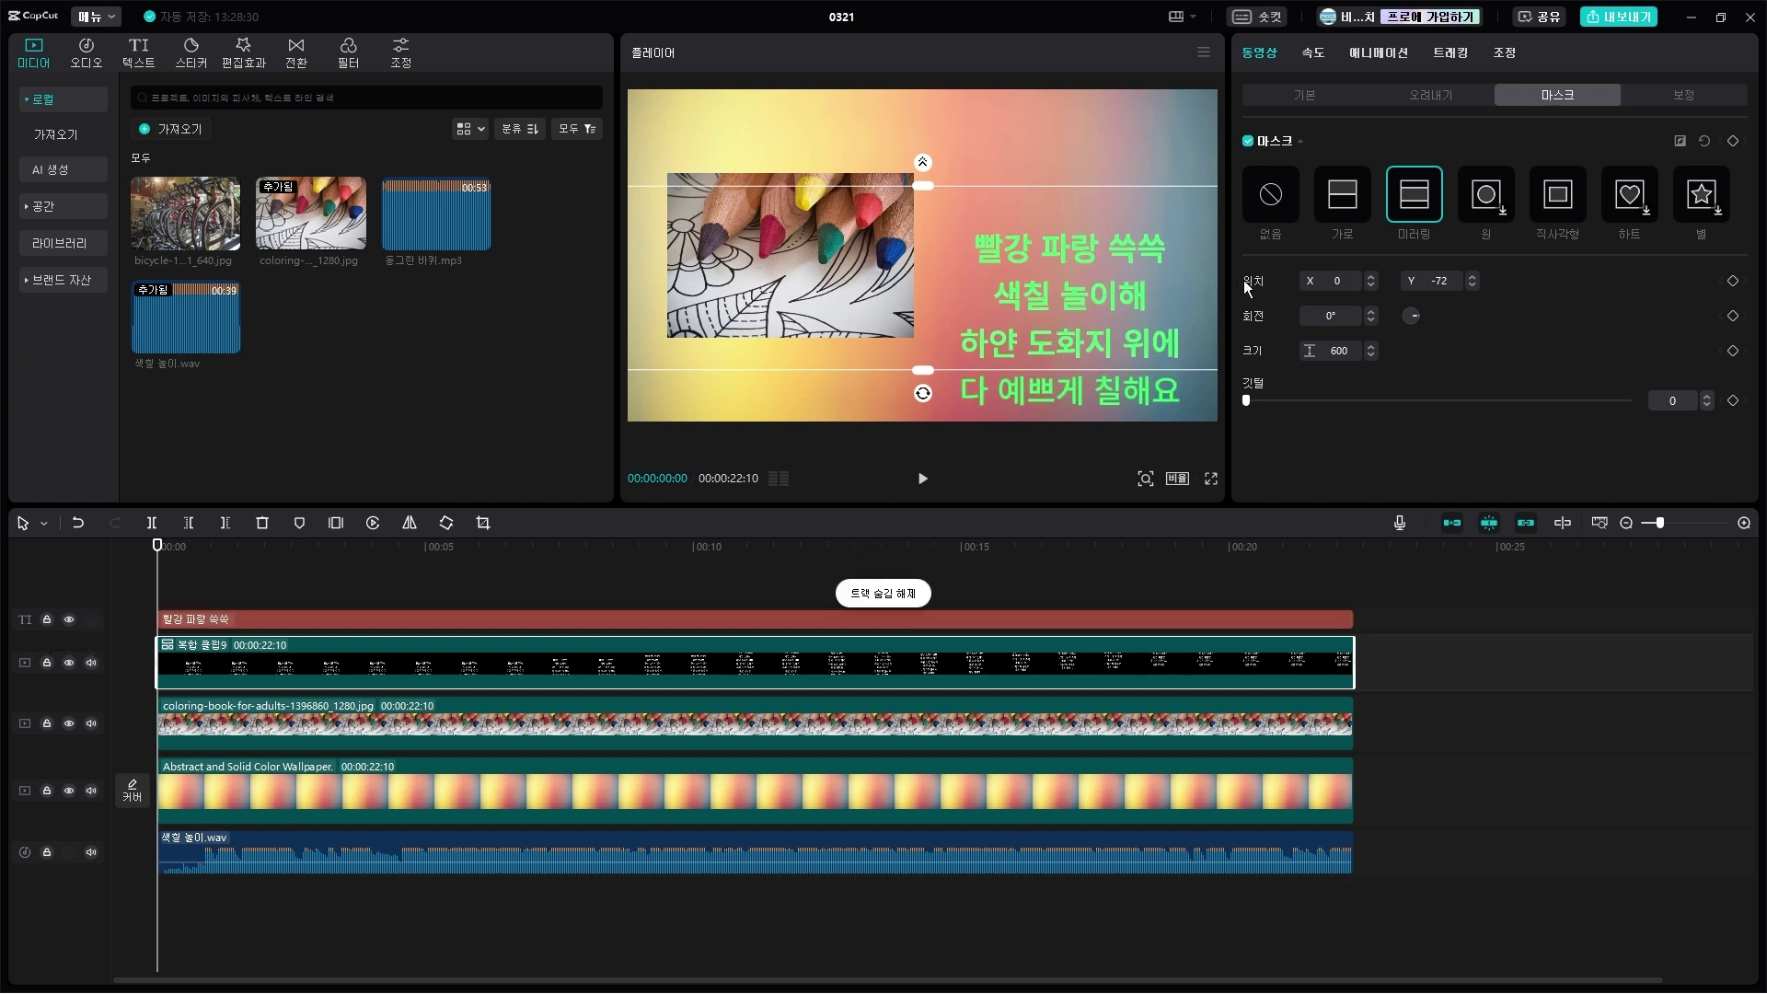
pyautogui.click(633, 618)
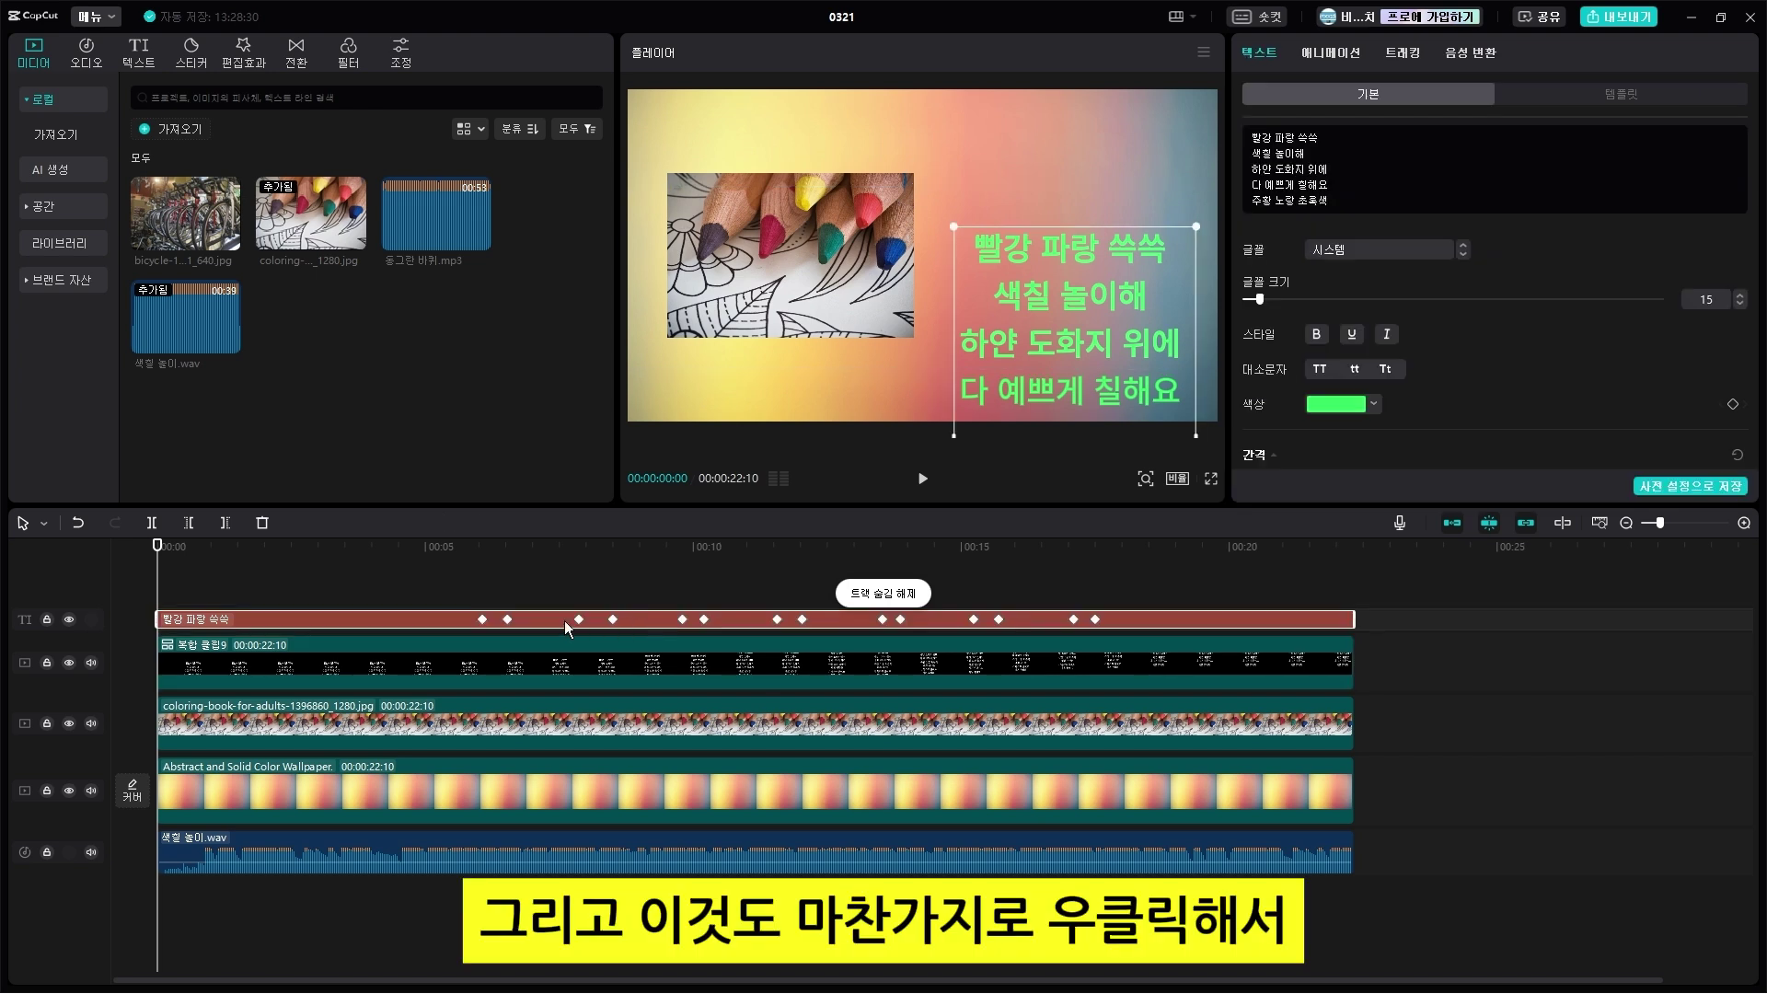
pyautogui.rightClick(442, 618)
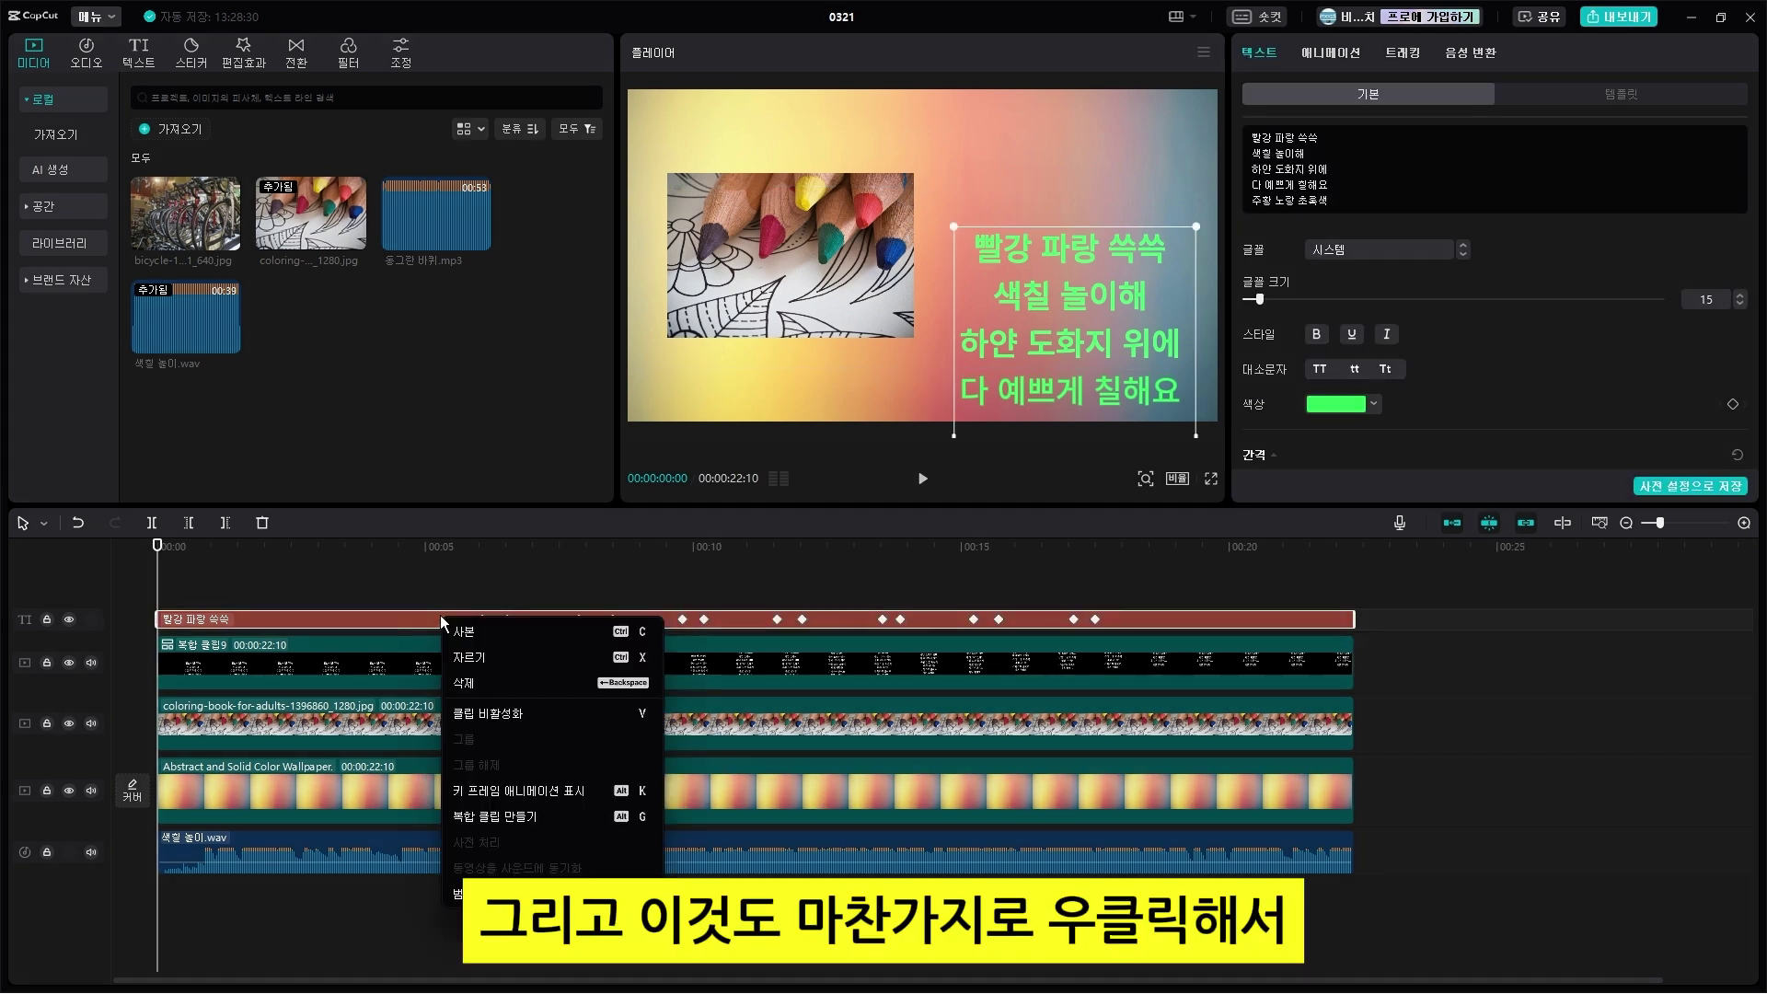
pyautogui.click(531, 817)
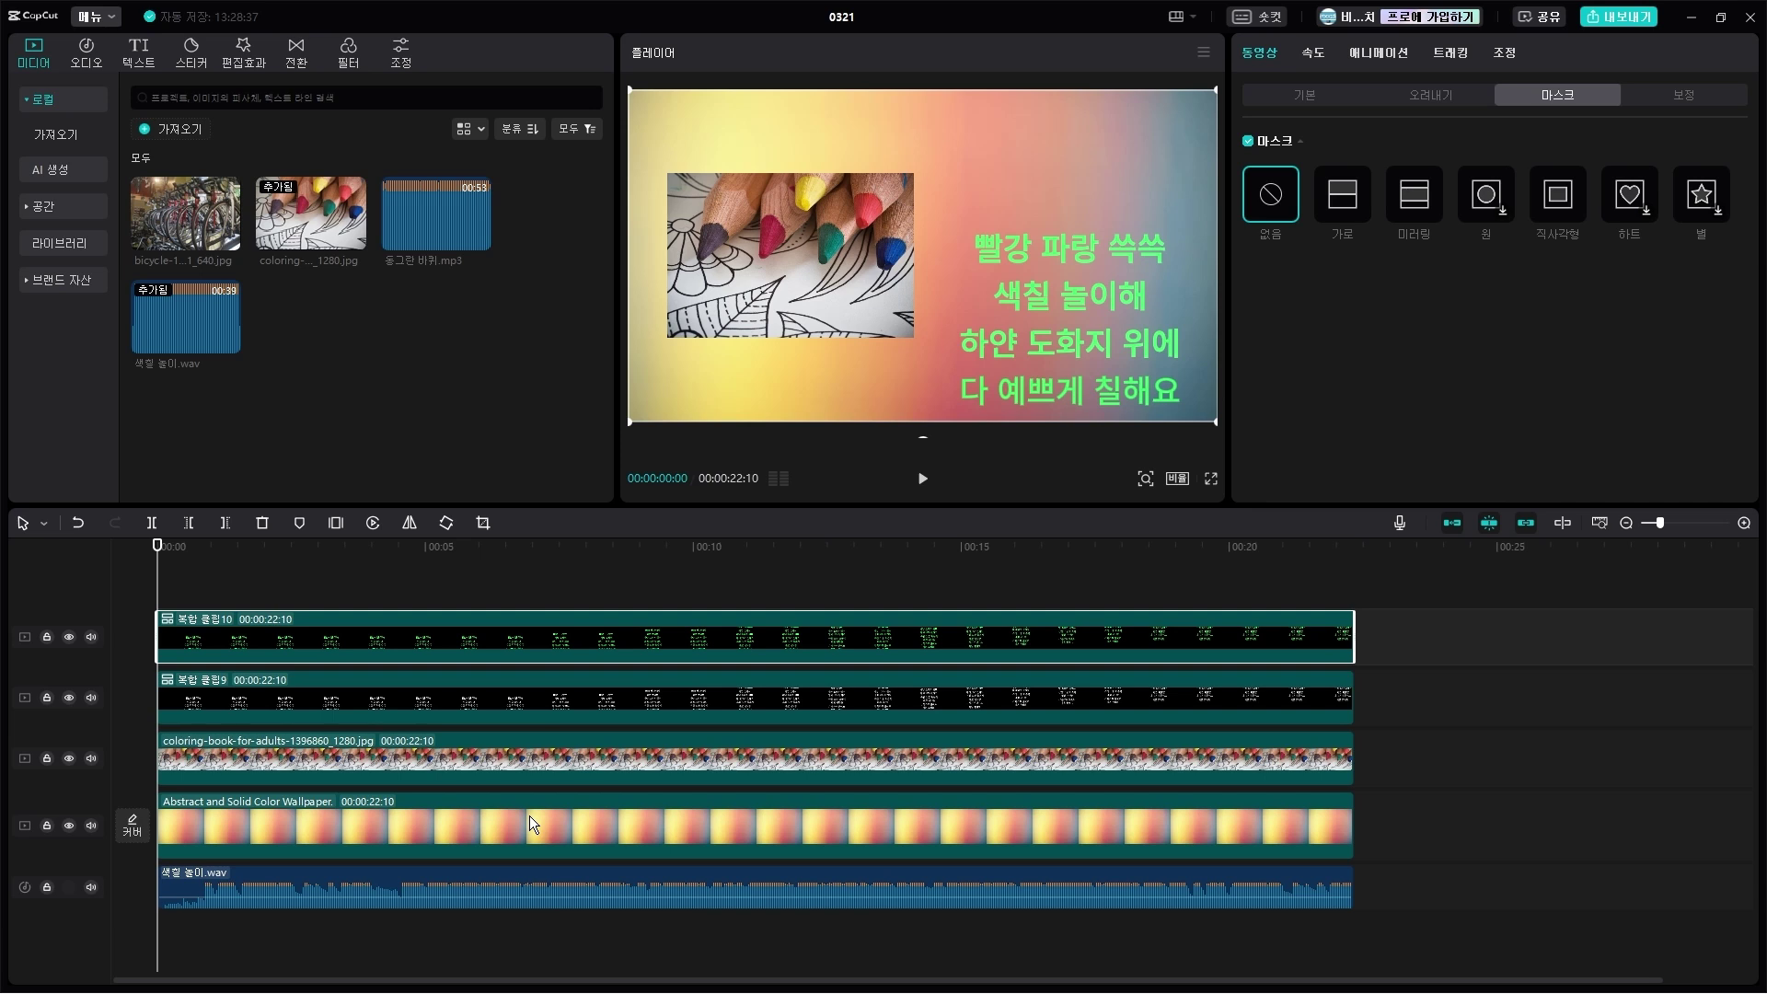
# Step: Apply a Mirror (미러링) mask to the green lyrics compound clip and narrow it to a size of about 187 around one line
pyautogui.click(473, 696)
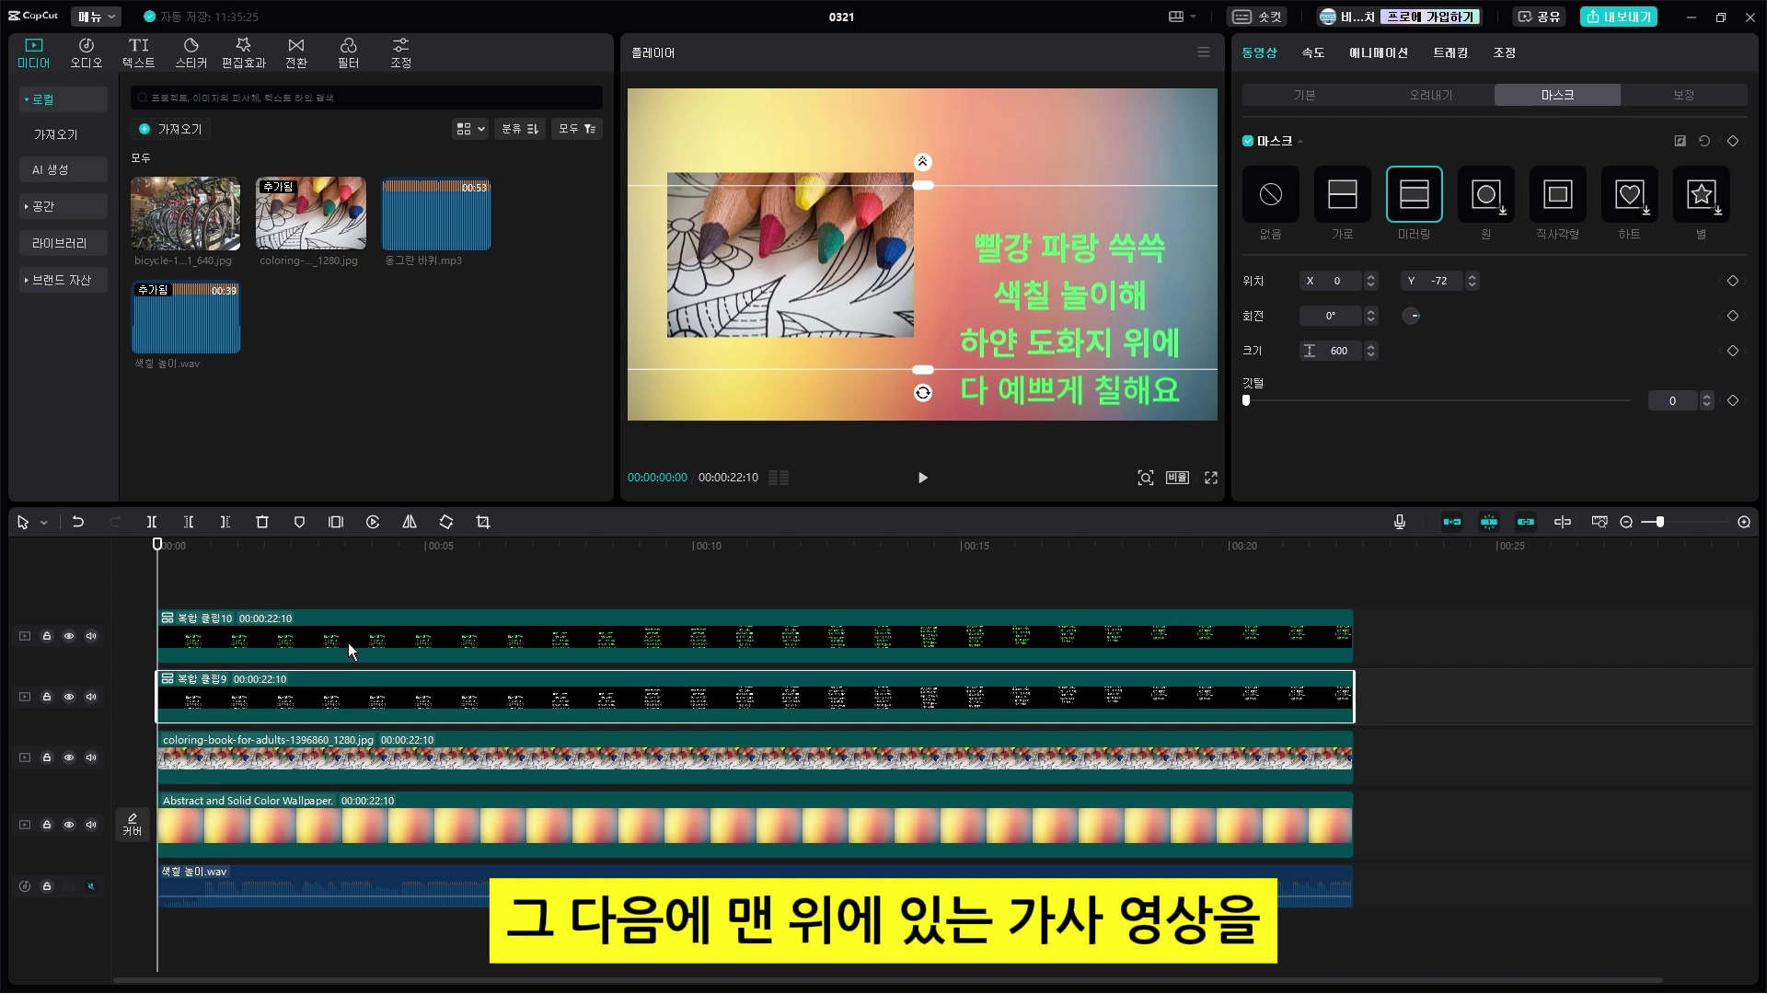
pyautogui.click(350, 649)
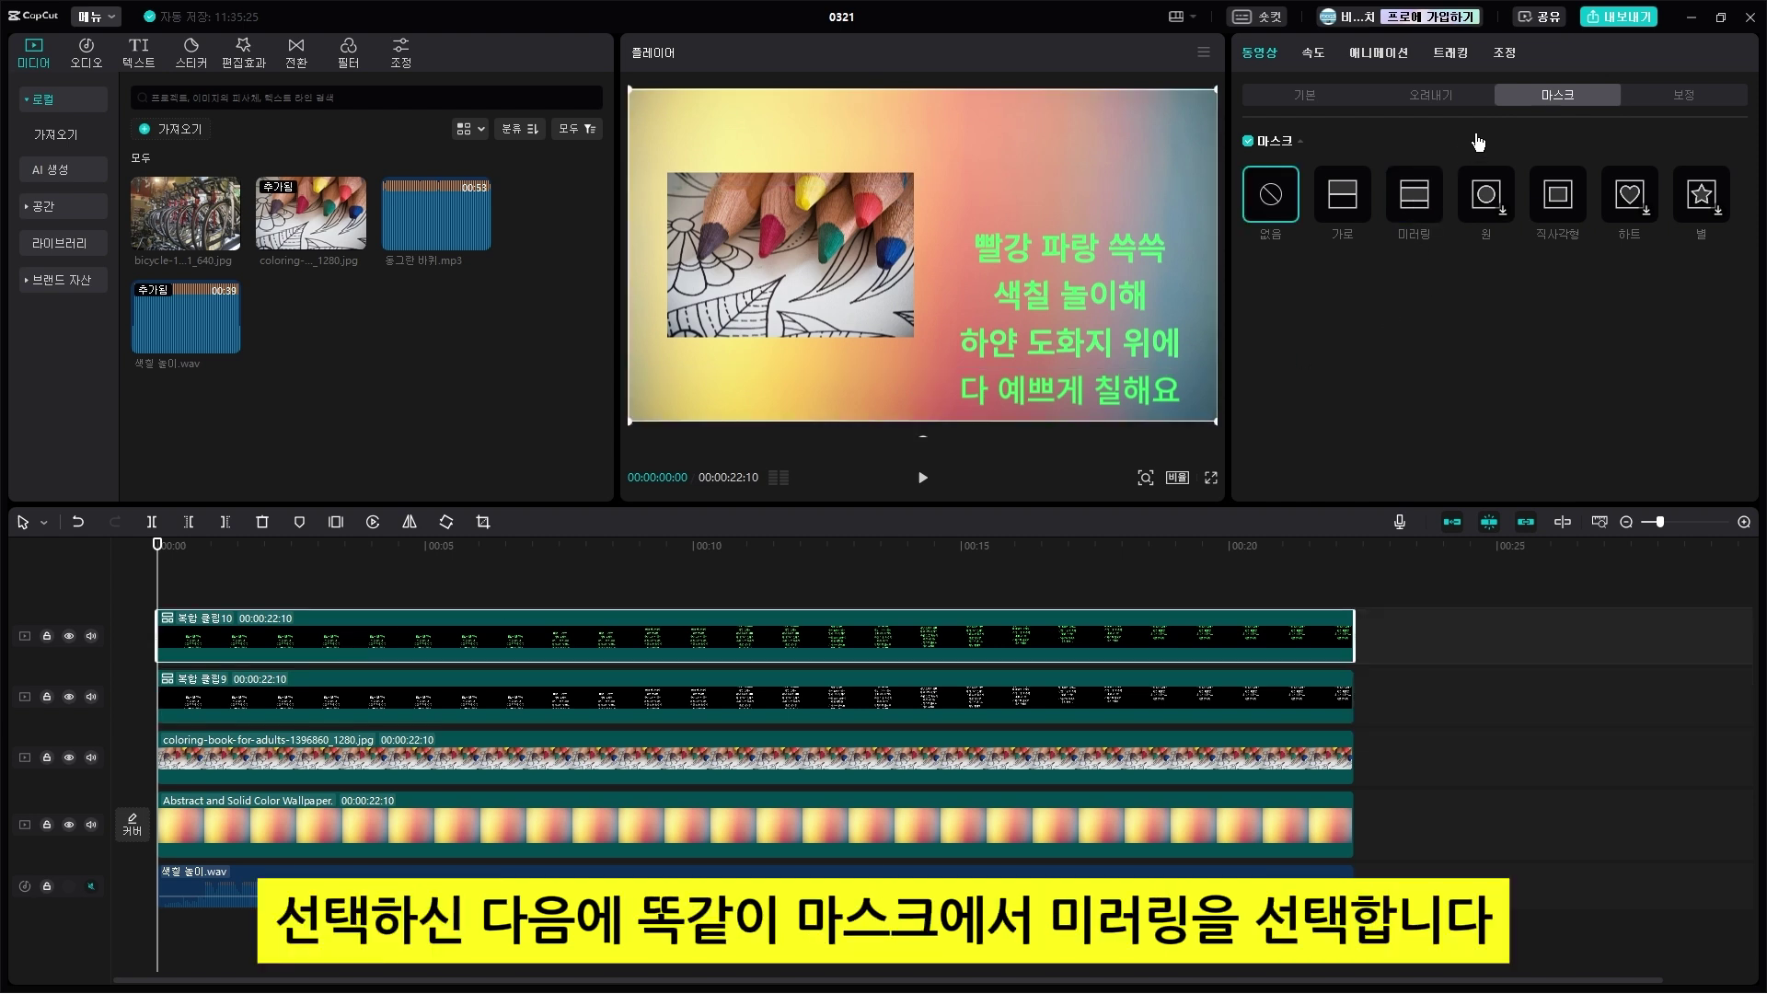
pyautogui.click(1425, 193)
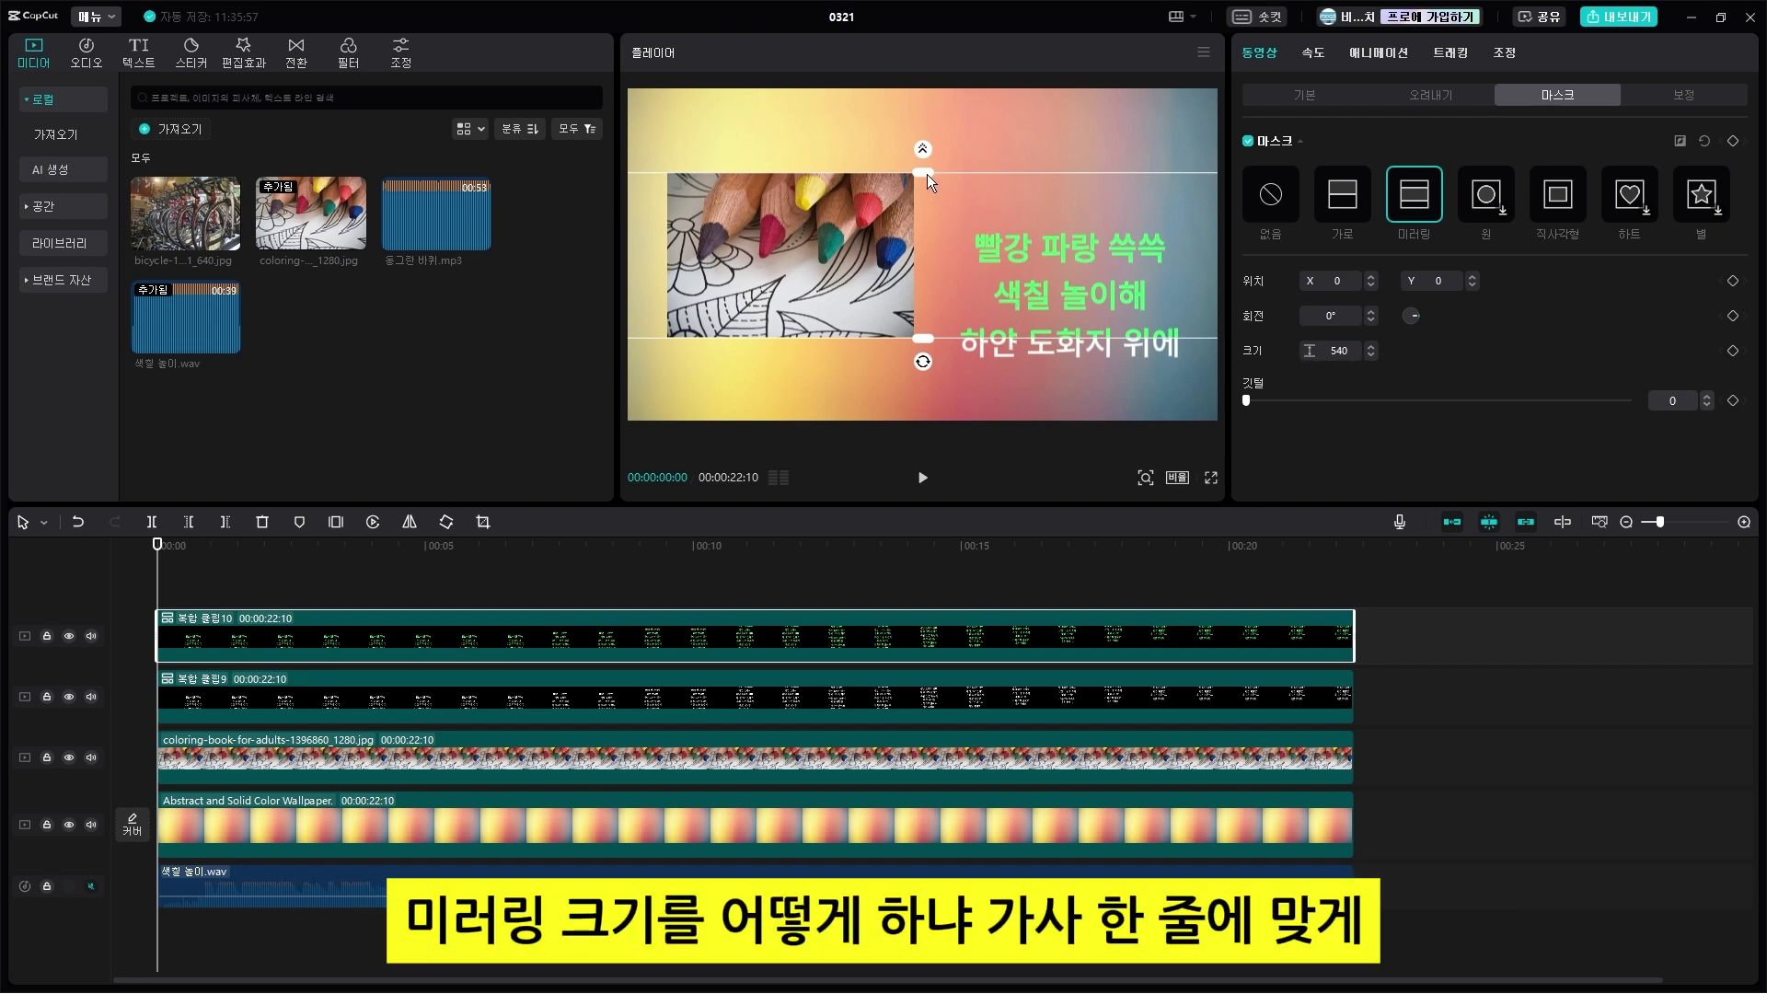
pyautogui.moveTo(923, 173); pyautogui.dragTo(937, 237)
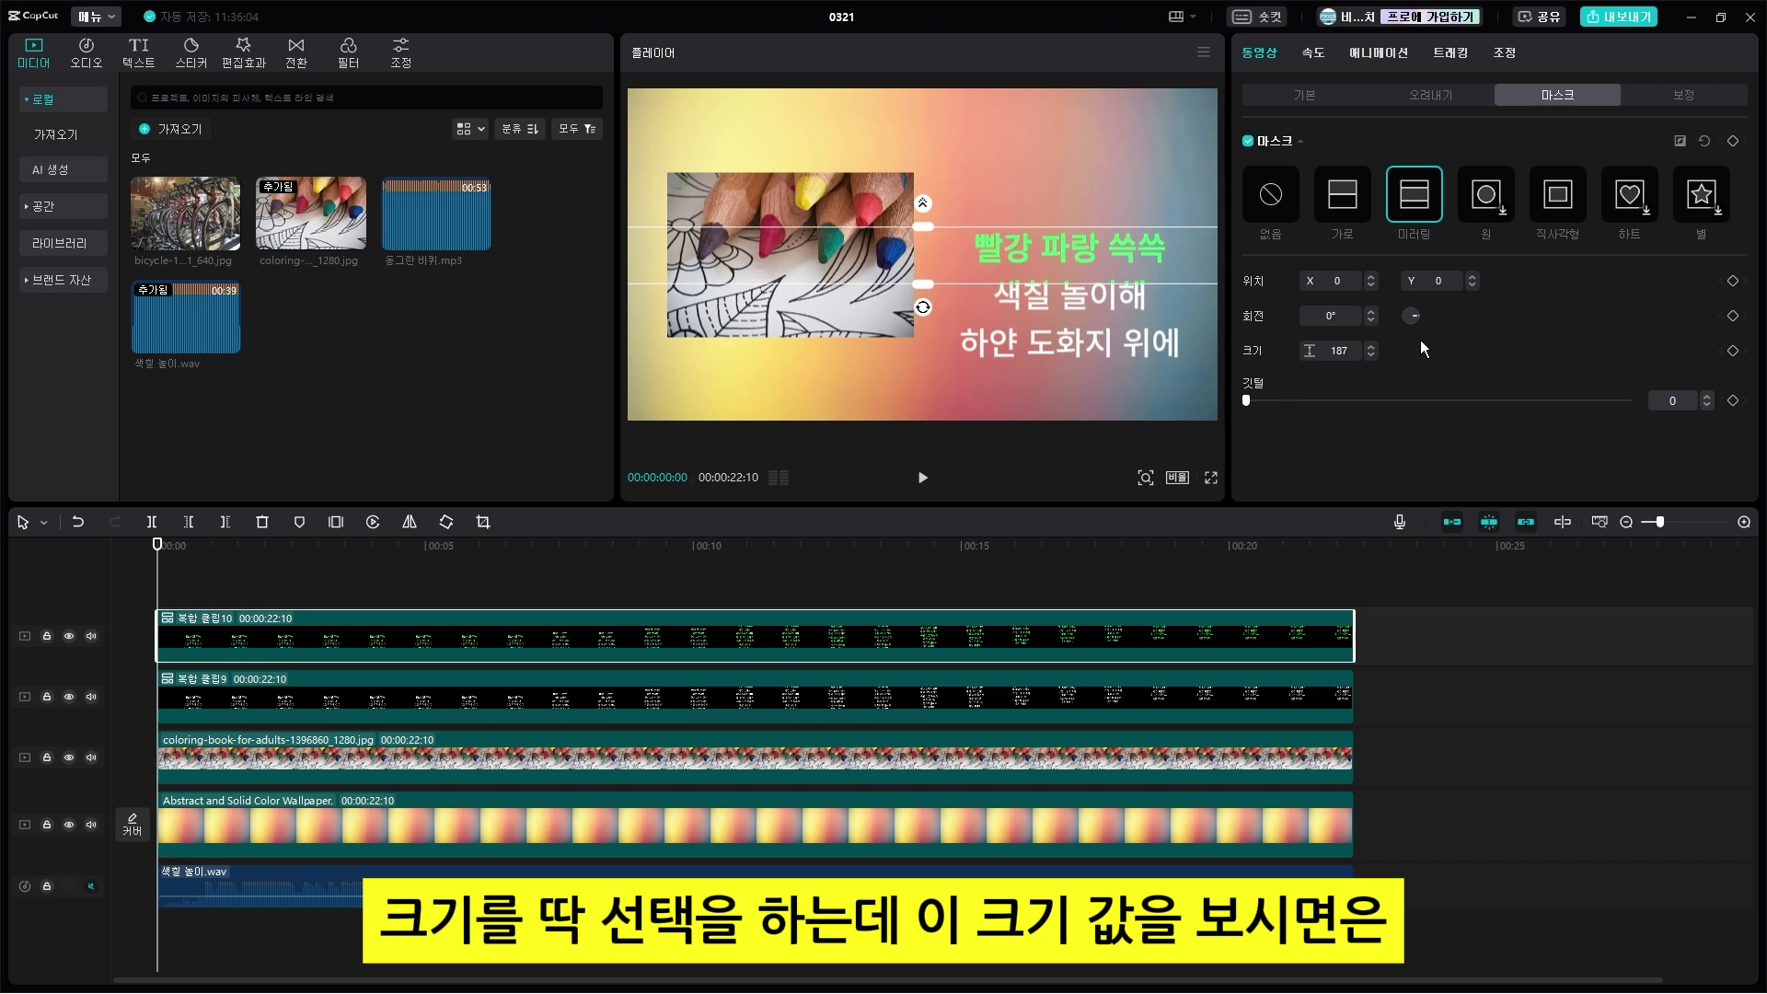
# Step: Check the white lyrics clip's mask size and set the green lyrics clip's mirror mask size to 150, keeping its position at Y 0
pyautogui.click(594, 692)
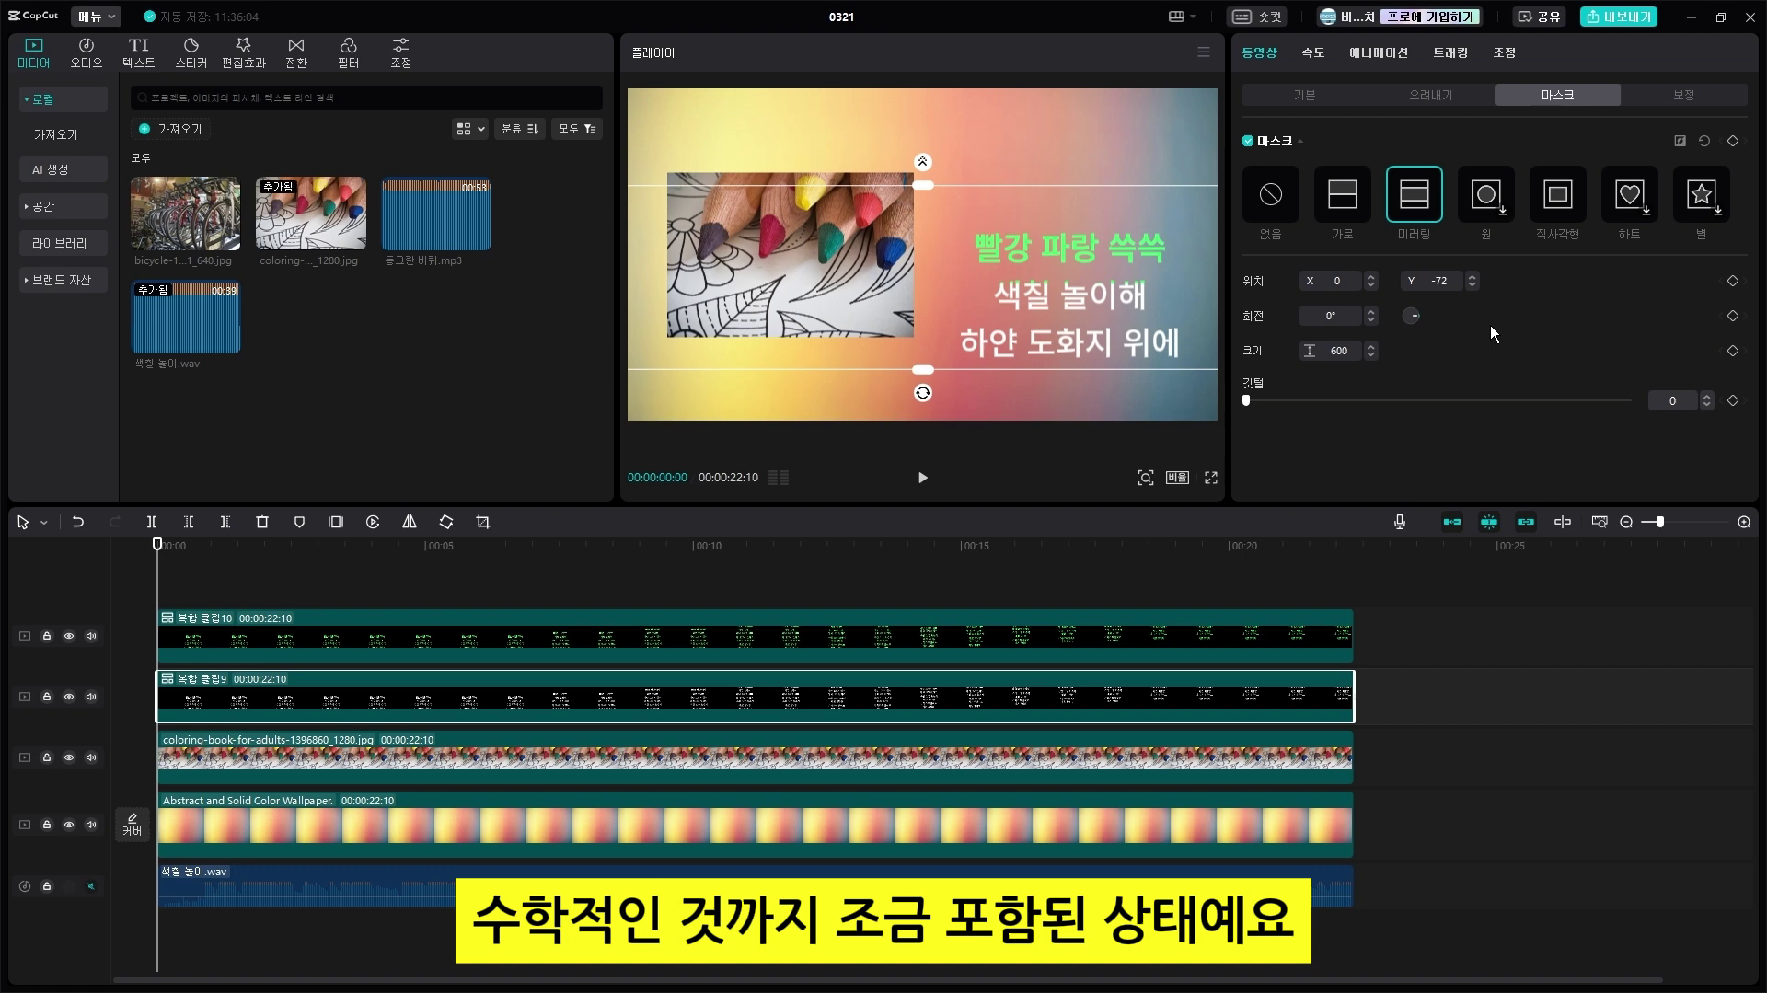
pyautogui.click(782, 642)
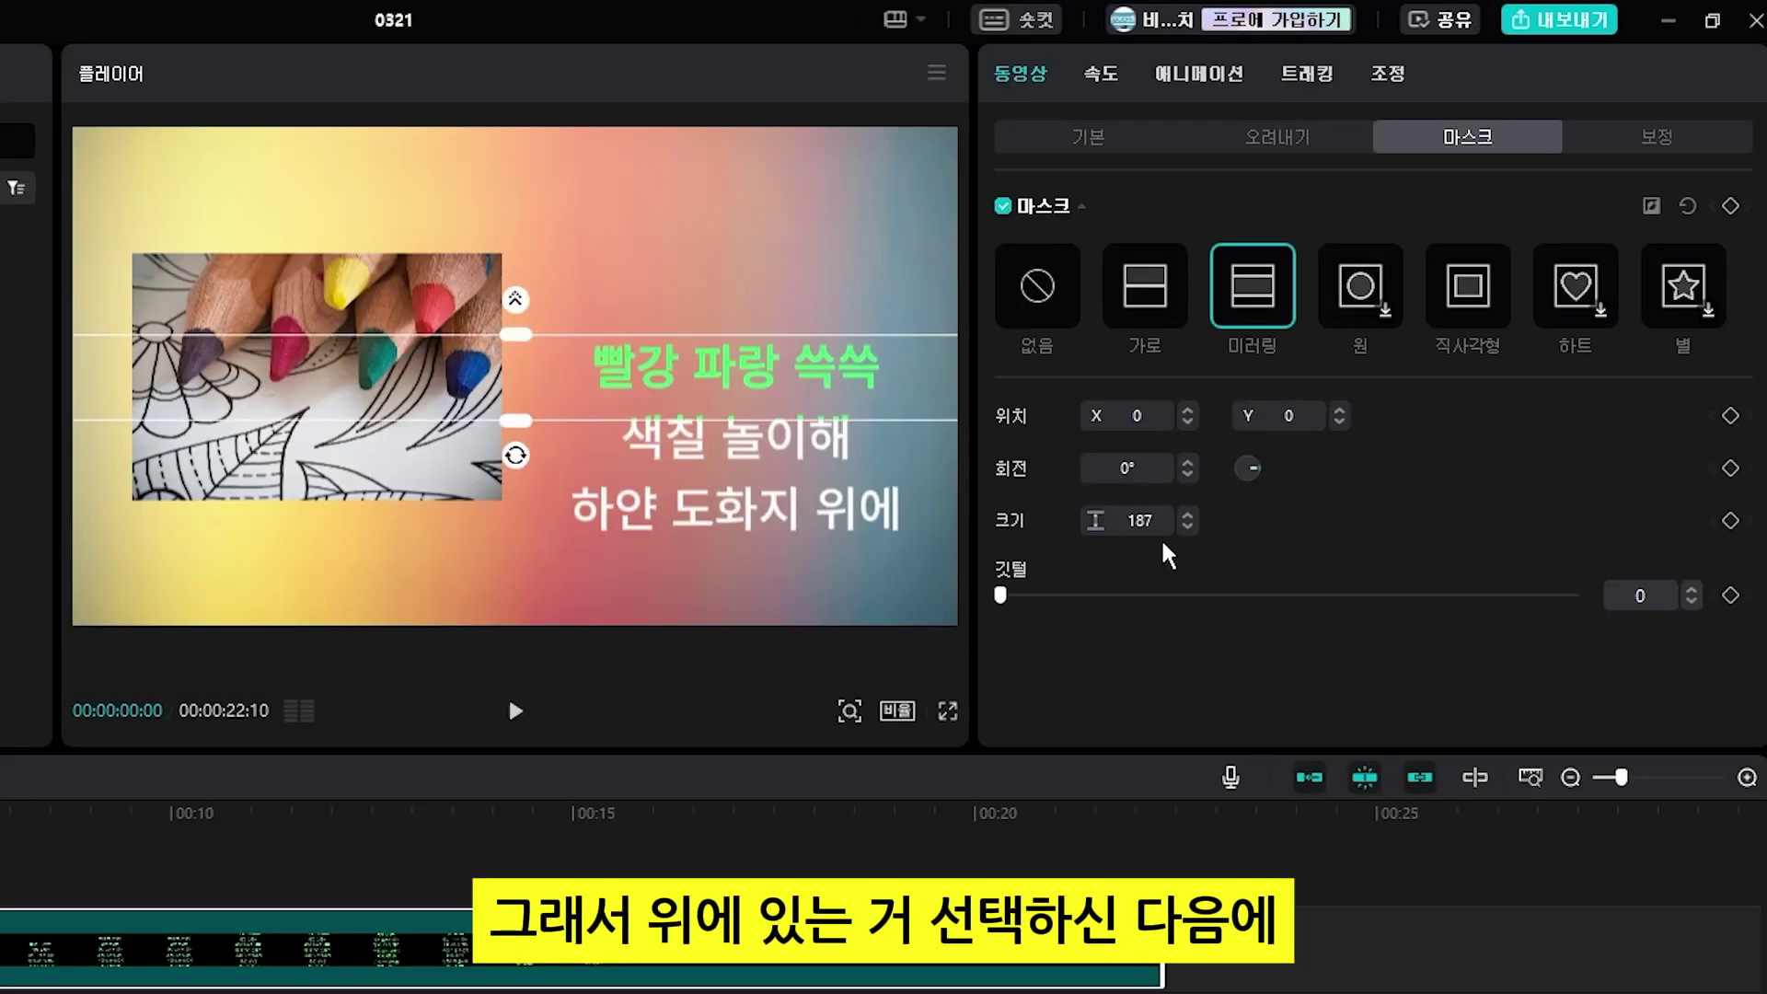
pyautogui.click(1162, 525)
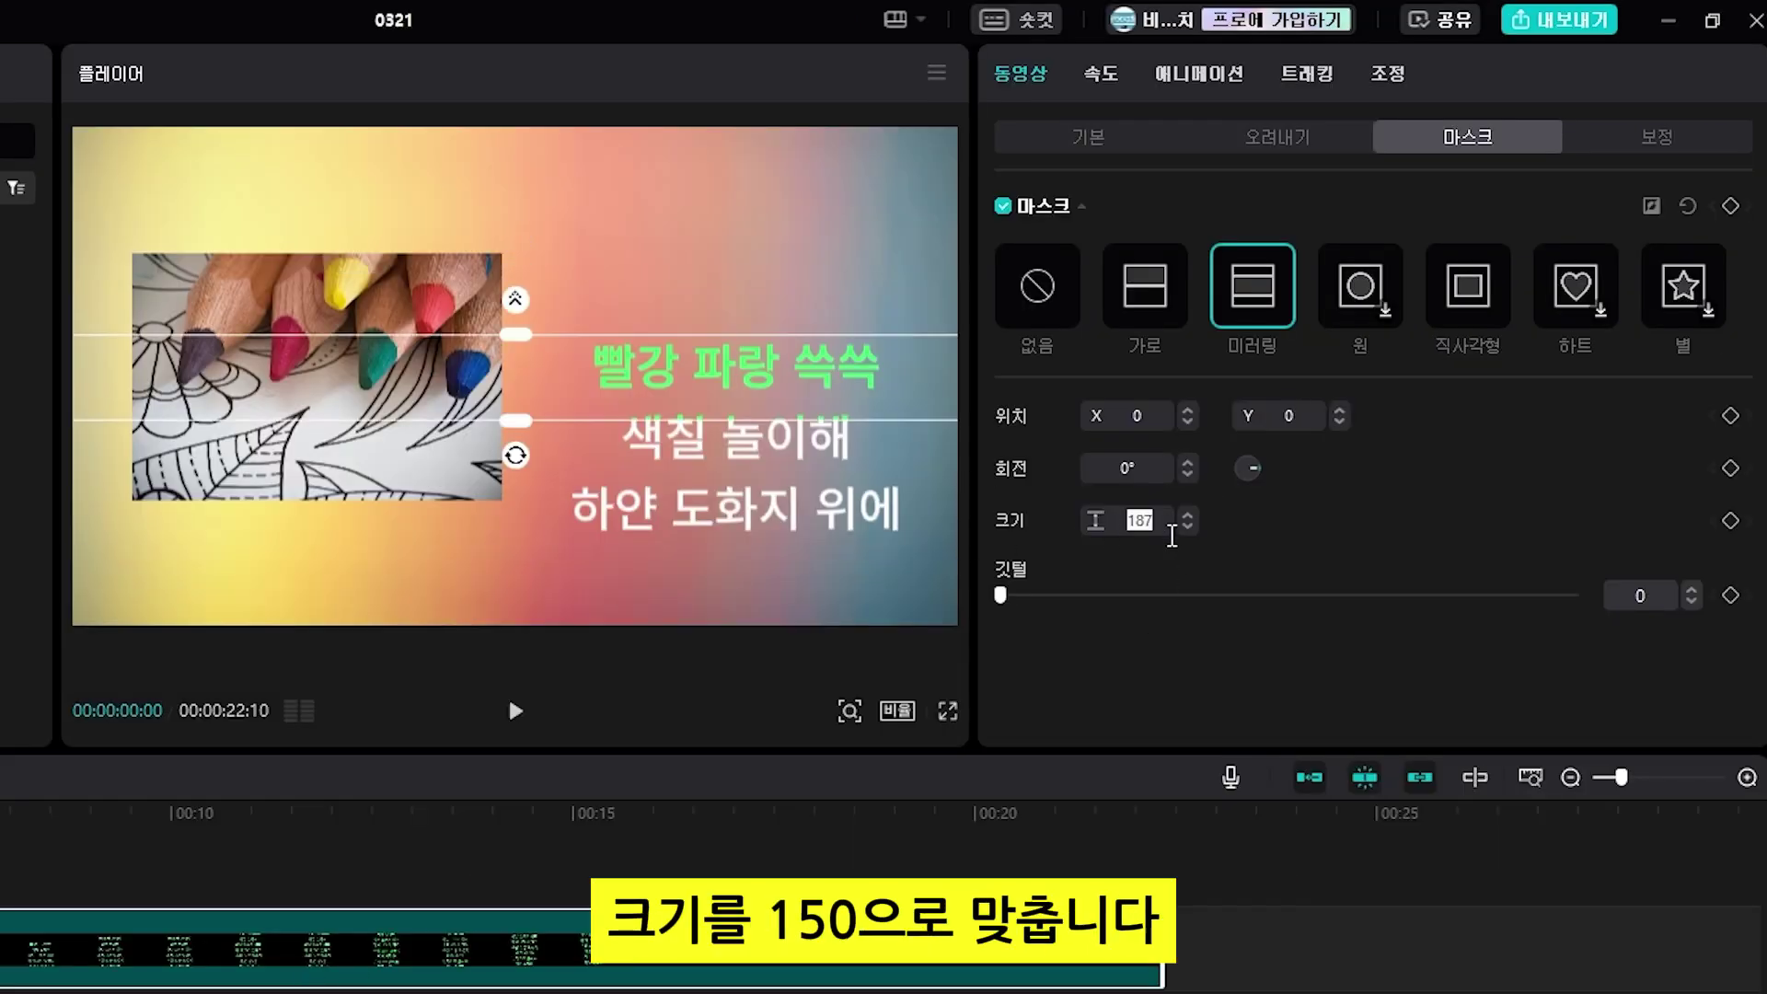
pyautogui.write('150')
pyautogui.click(1292, 547)
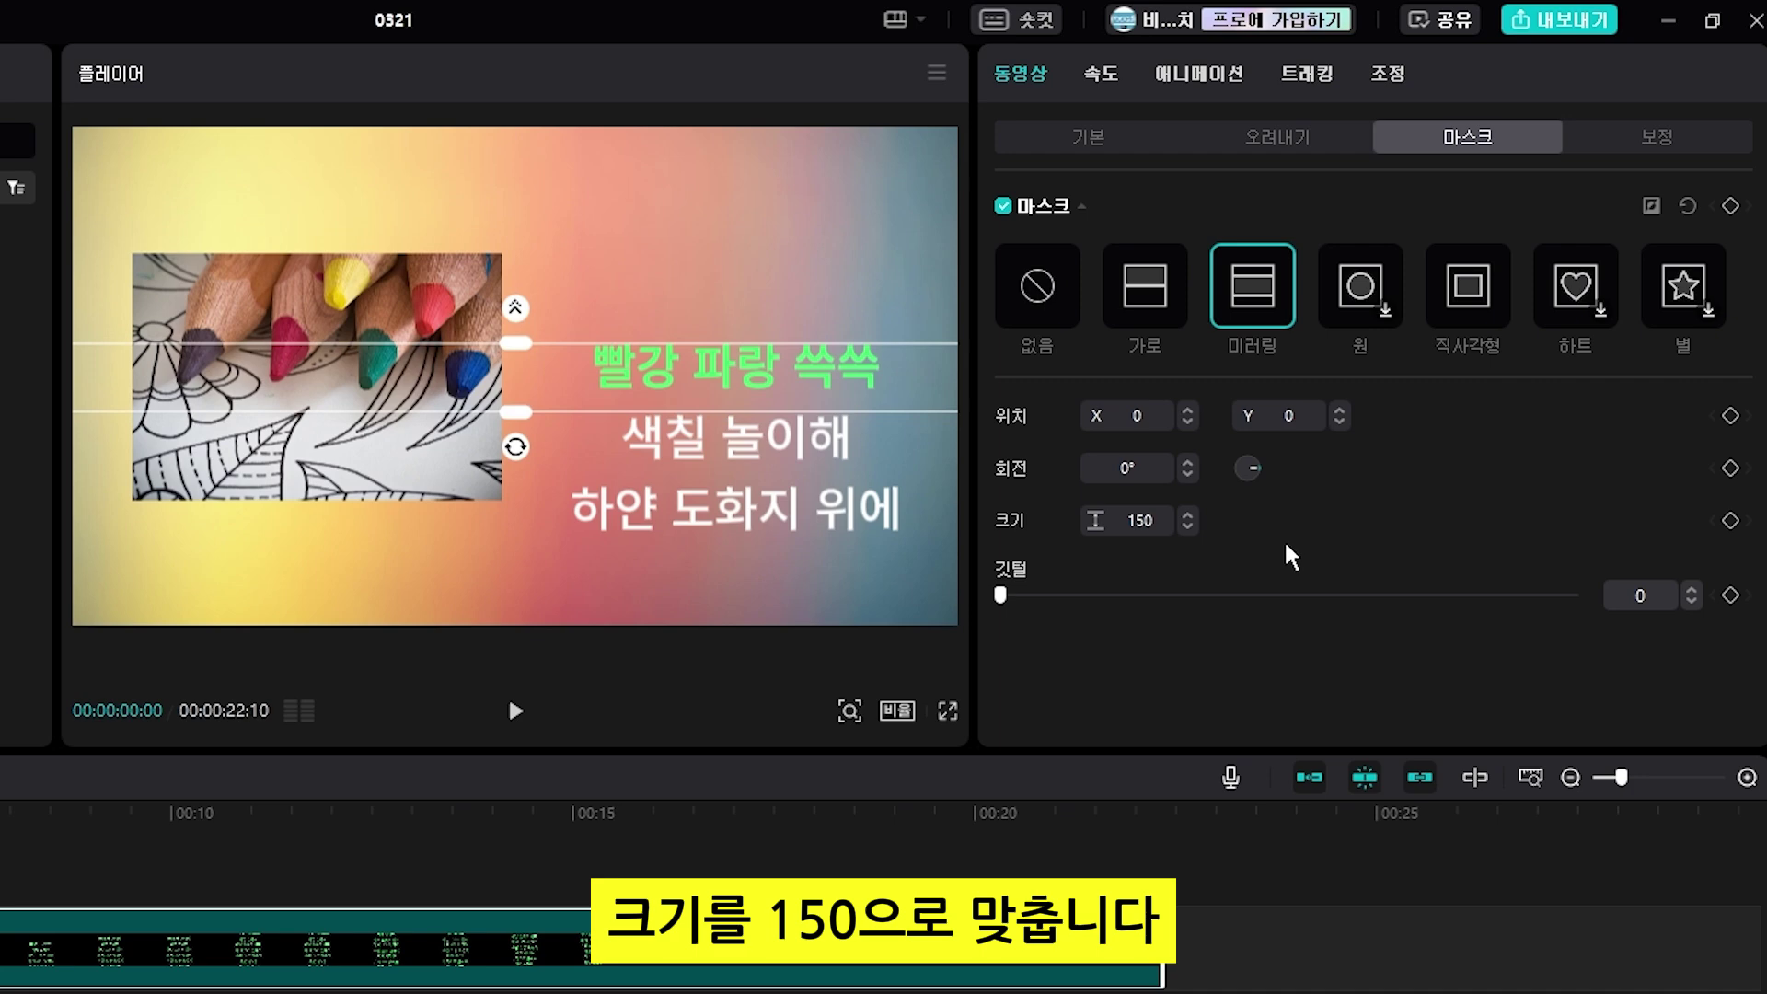
pyautogui.moveTo(667, 367)
pyautogui.mouseDown()
pyautogui.moveTo(668, 345)
pyautogui.moveTo(679, 372)
pyautogui.mouseUp()
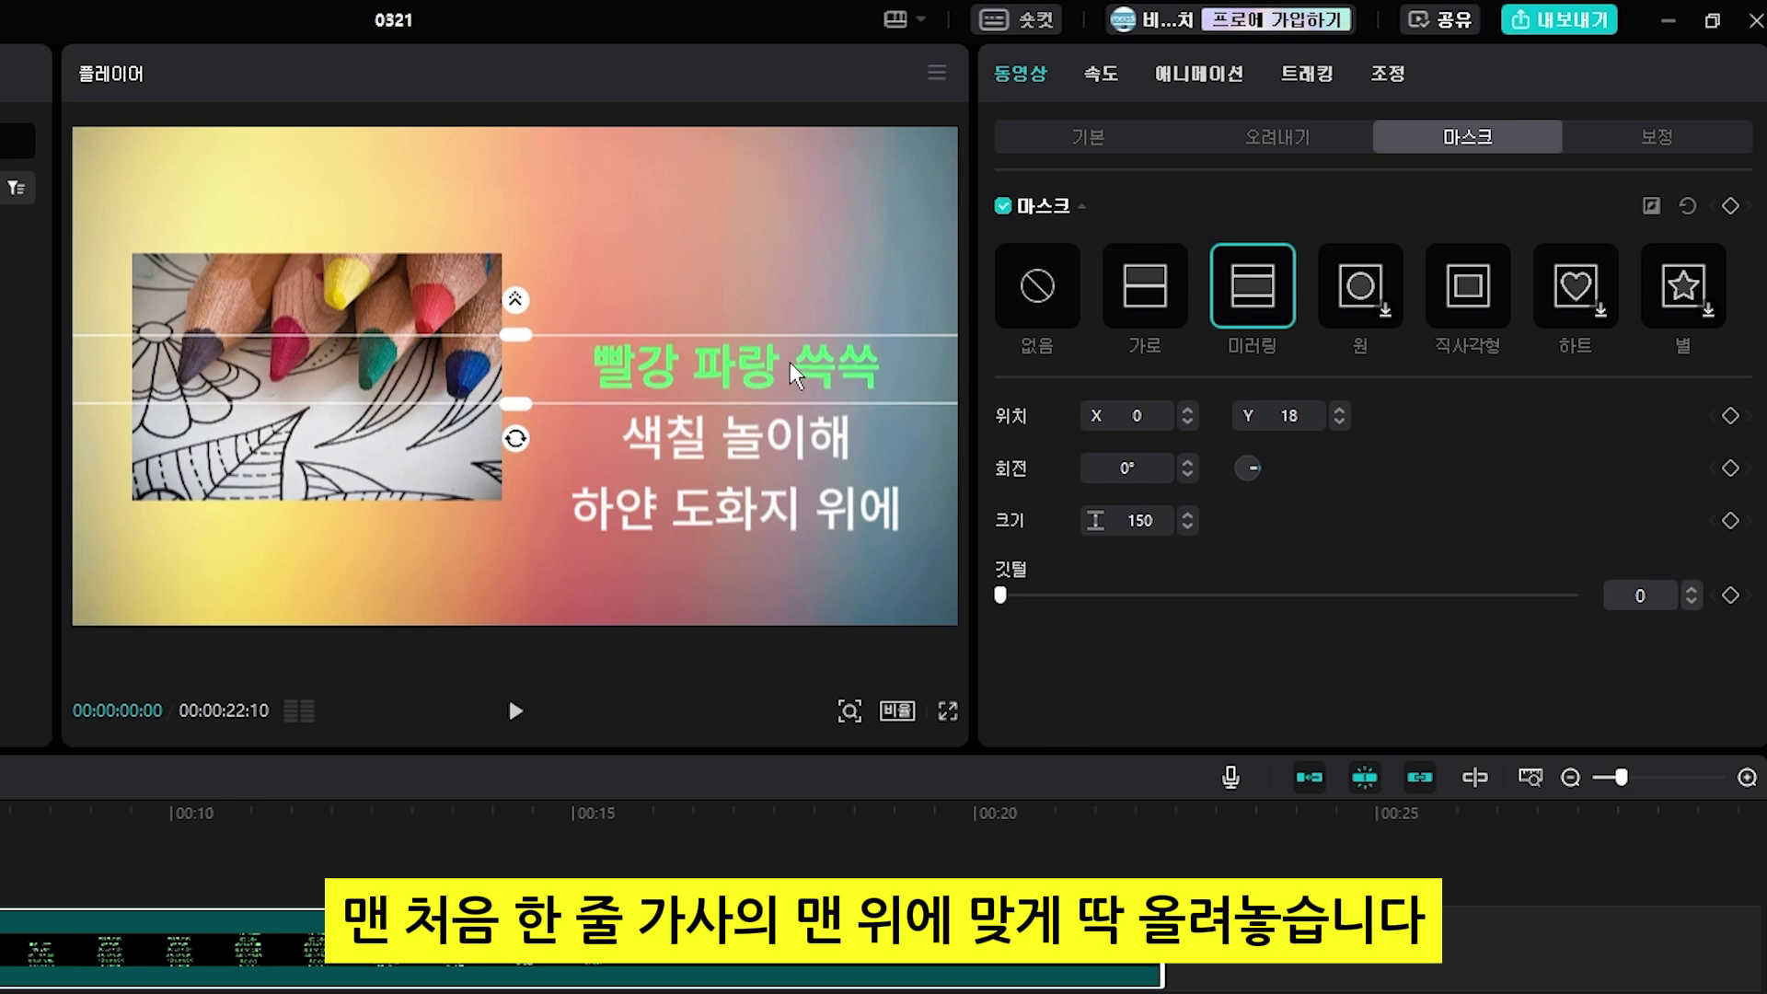
pyautogui.hotkey('ctrl', 'z')
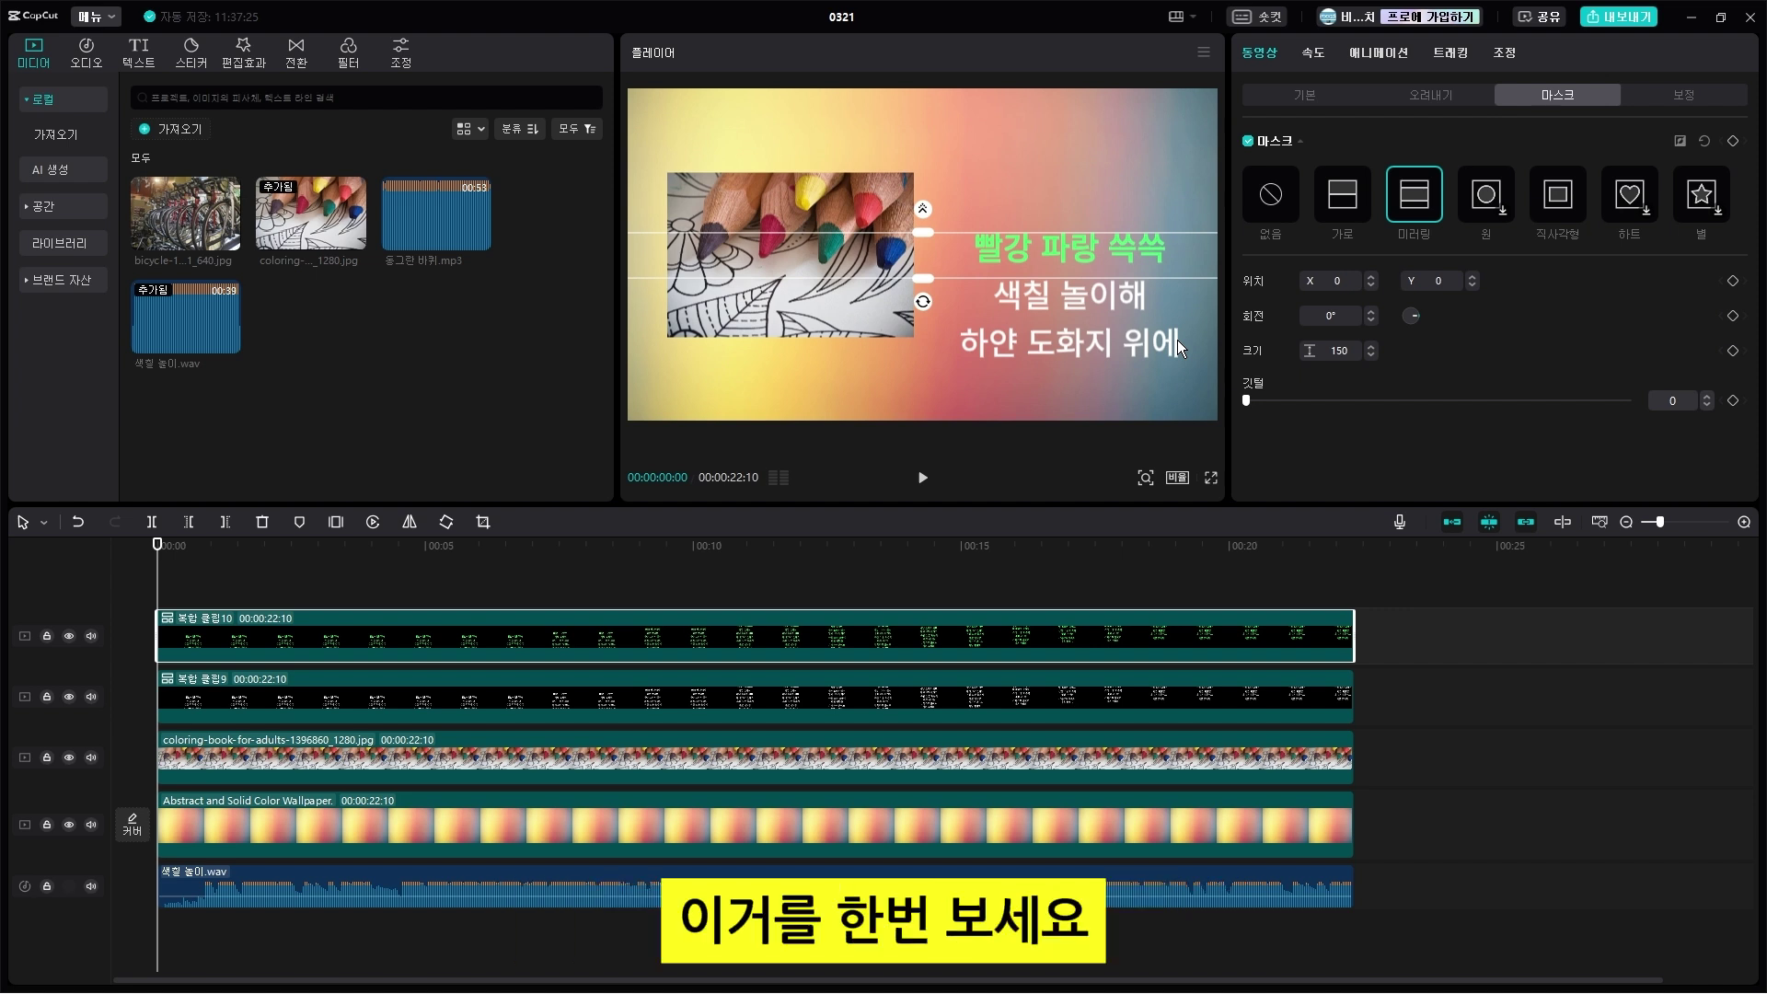
# Step: Scrub the timeline and play the video from about 4 seconds to check the green highlight on each sung line
pyautogui.moveTo(157, 552); pyautogui.dragTo(1190, 574)
pyautogui.press('Home')
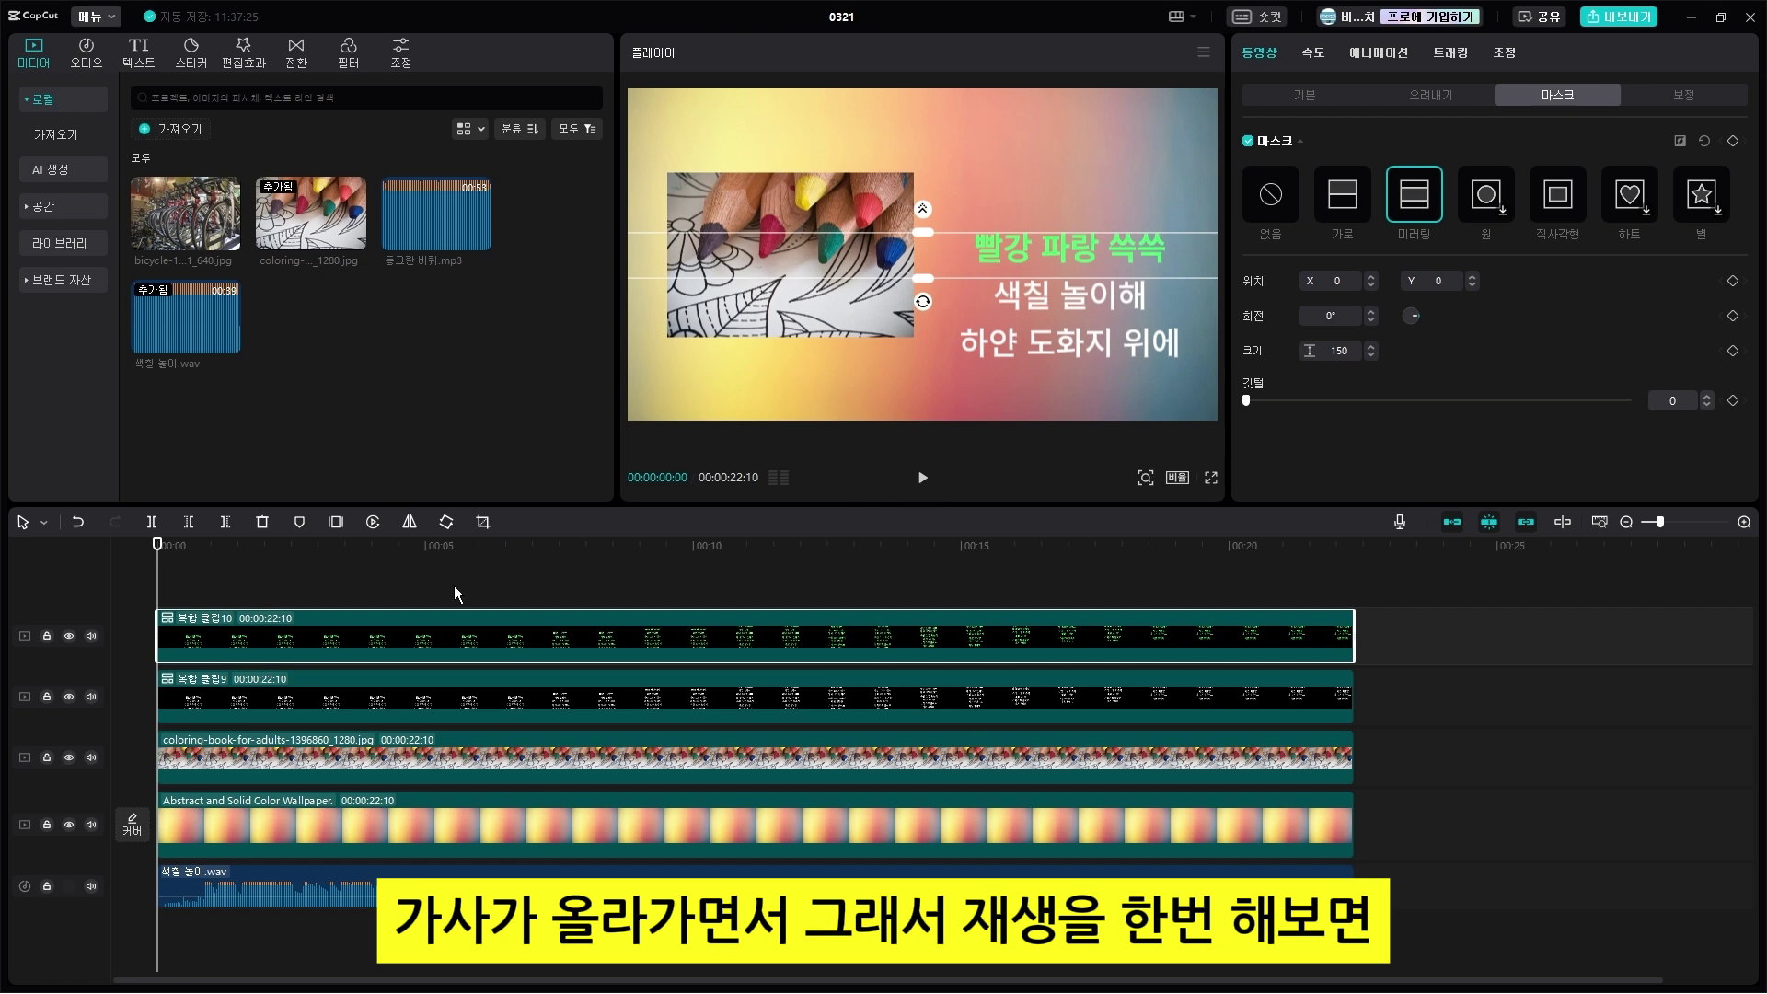
pyautogui.moveTo(240, 574); pyautogui.dragTo(378, 575)
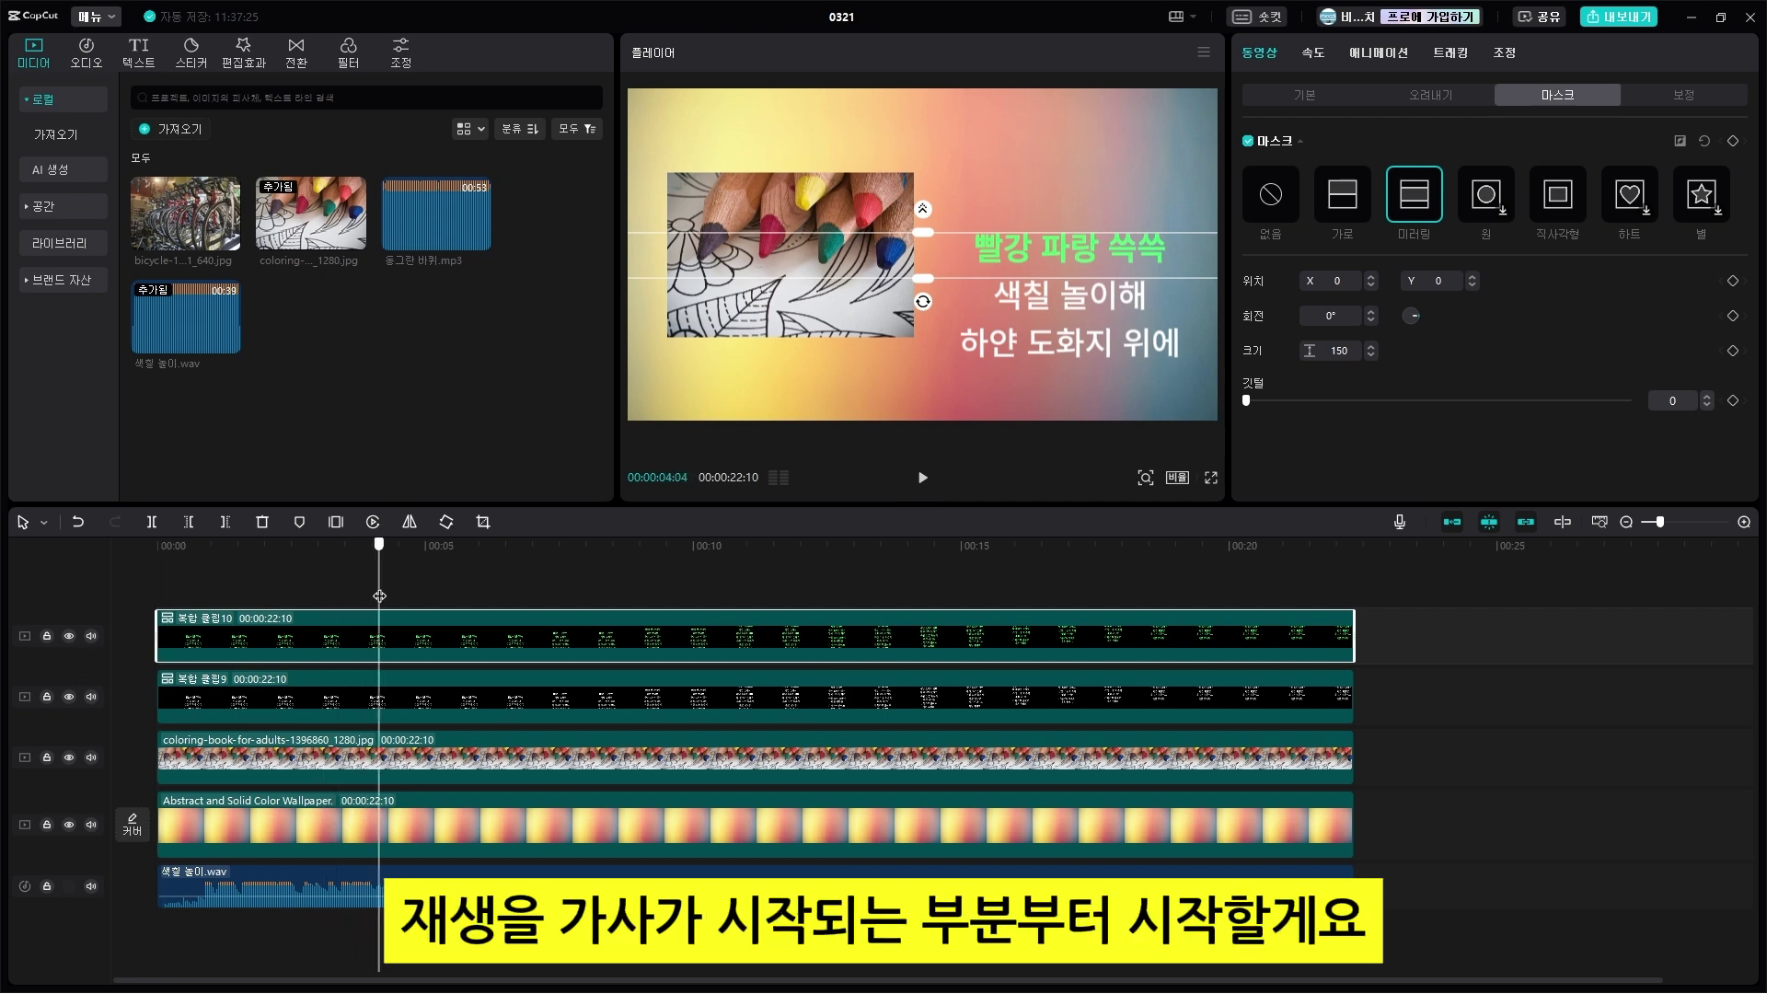
pyautogui.click(925, 478)
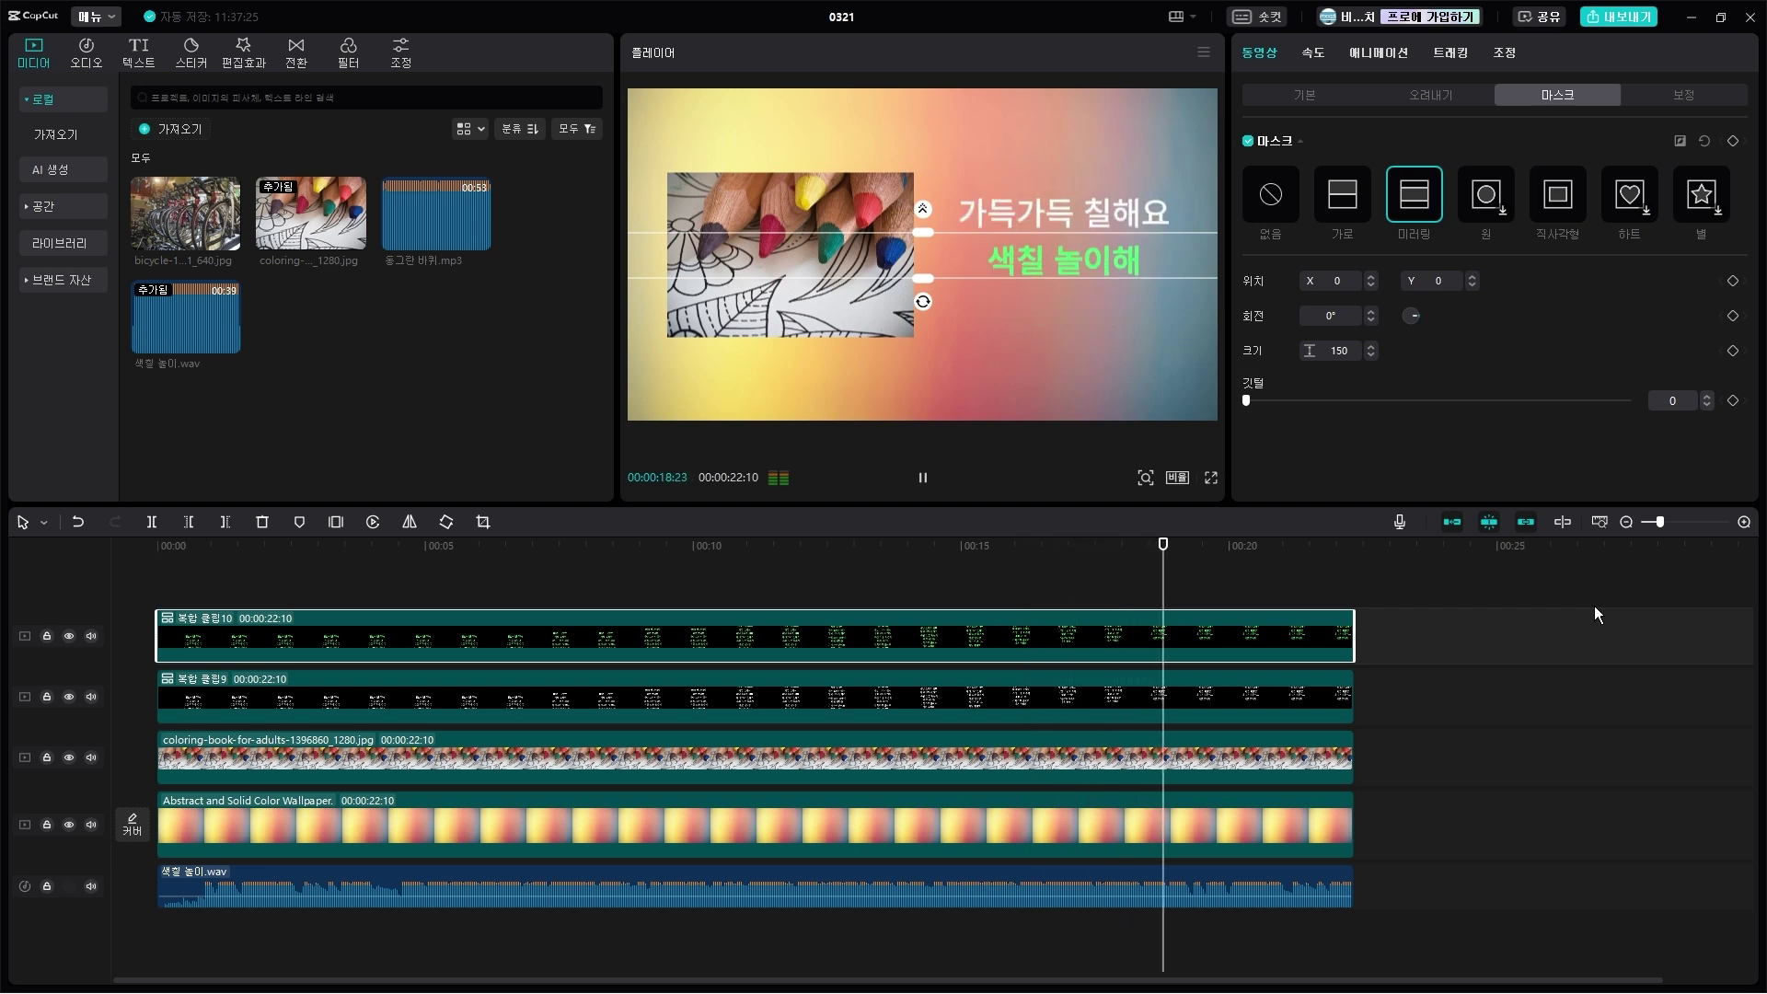
pyautogui.press('space')
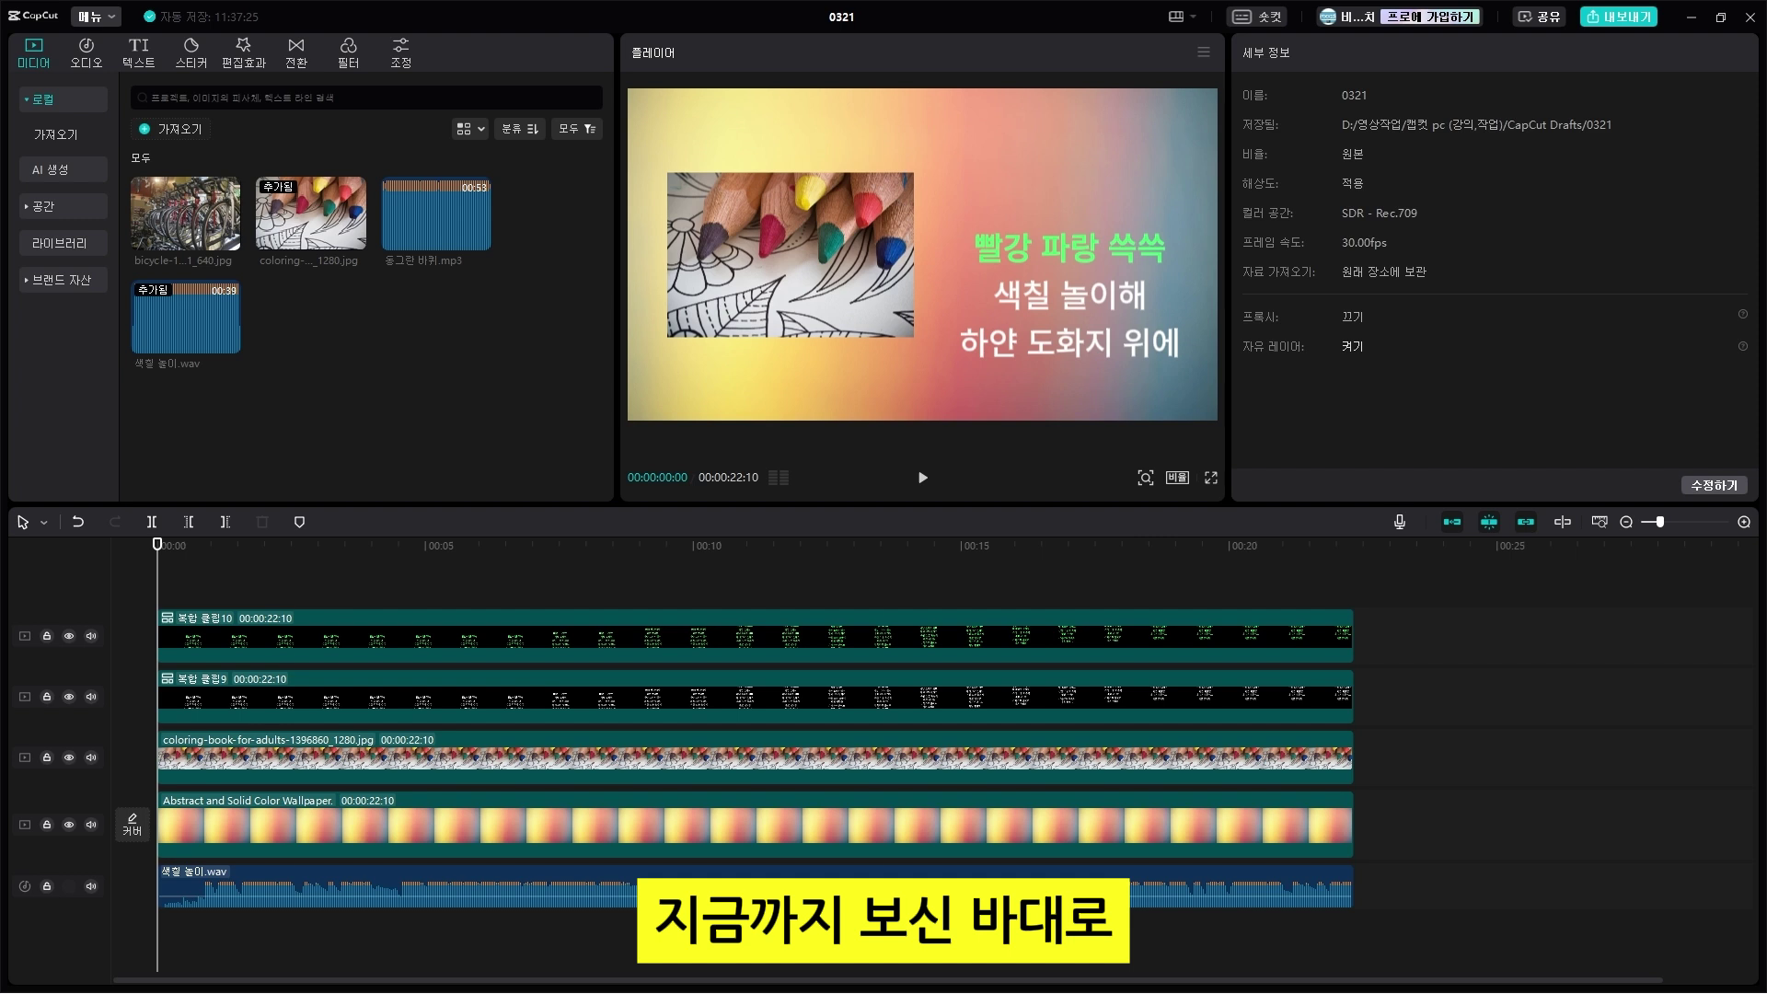
# Step: Examine the mask values and cutout settings of the white lyrics compound clip at about 14 seconds
pyautogui.moveTo(355, 543); pyautogui.dragTo(919, 575)
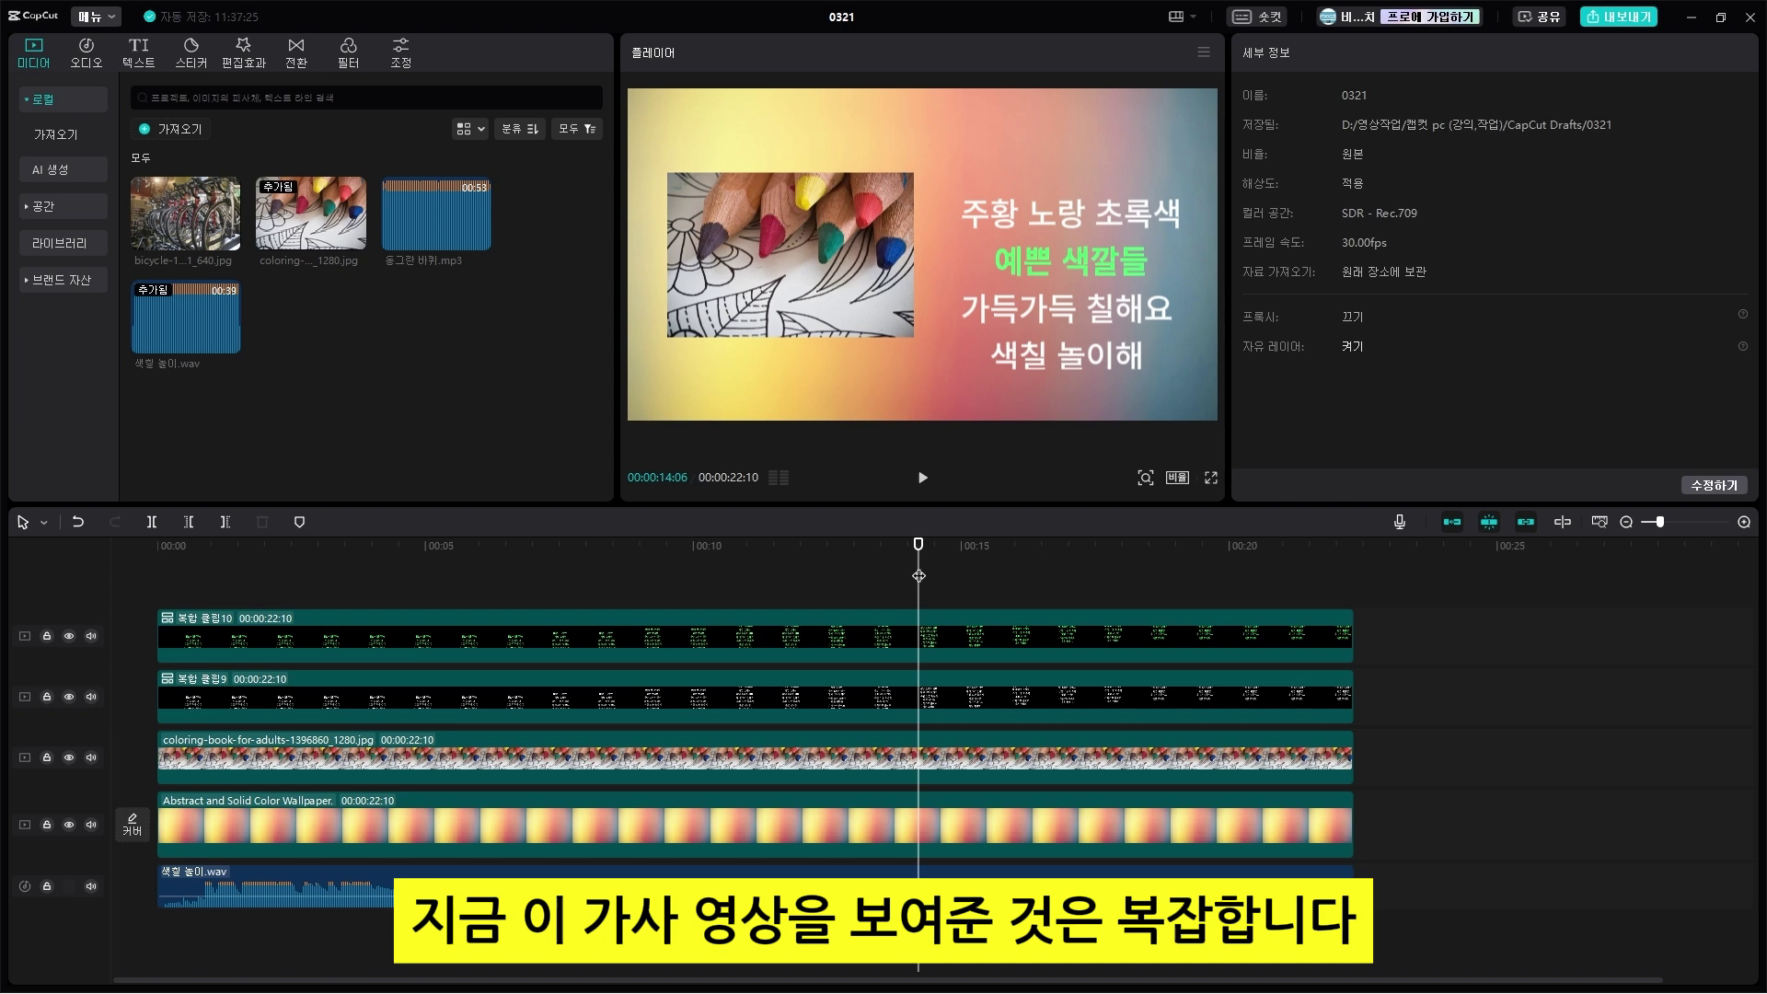
pyautogui.click(920, 699)
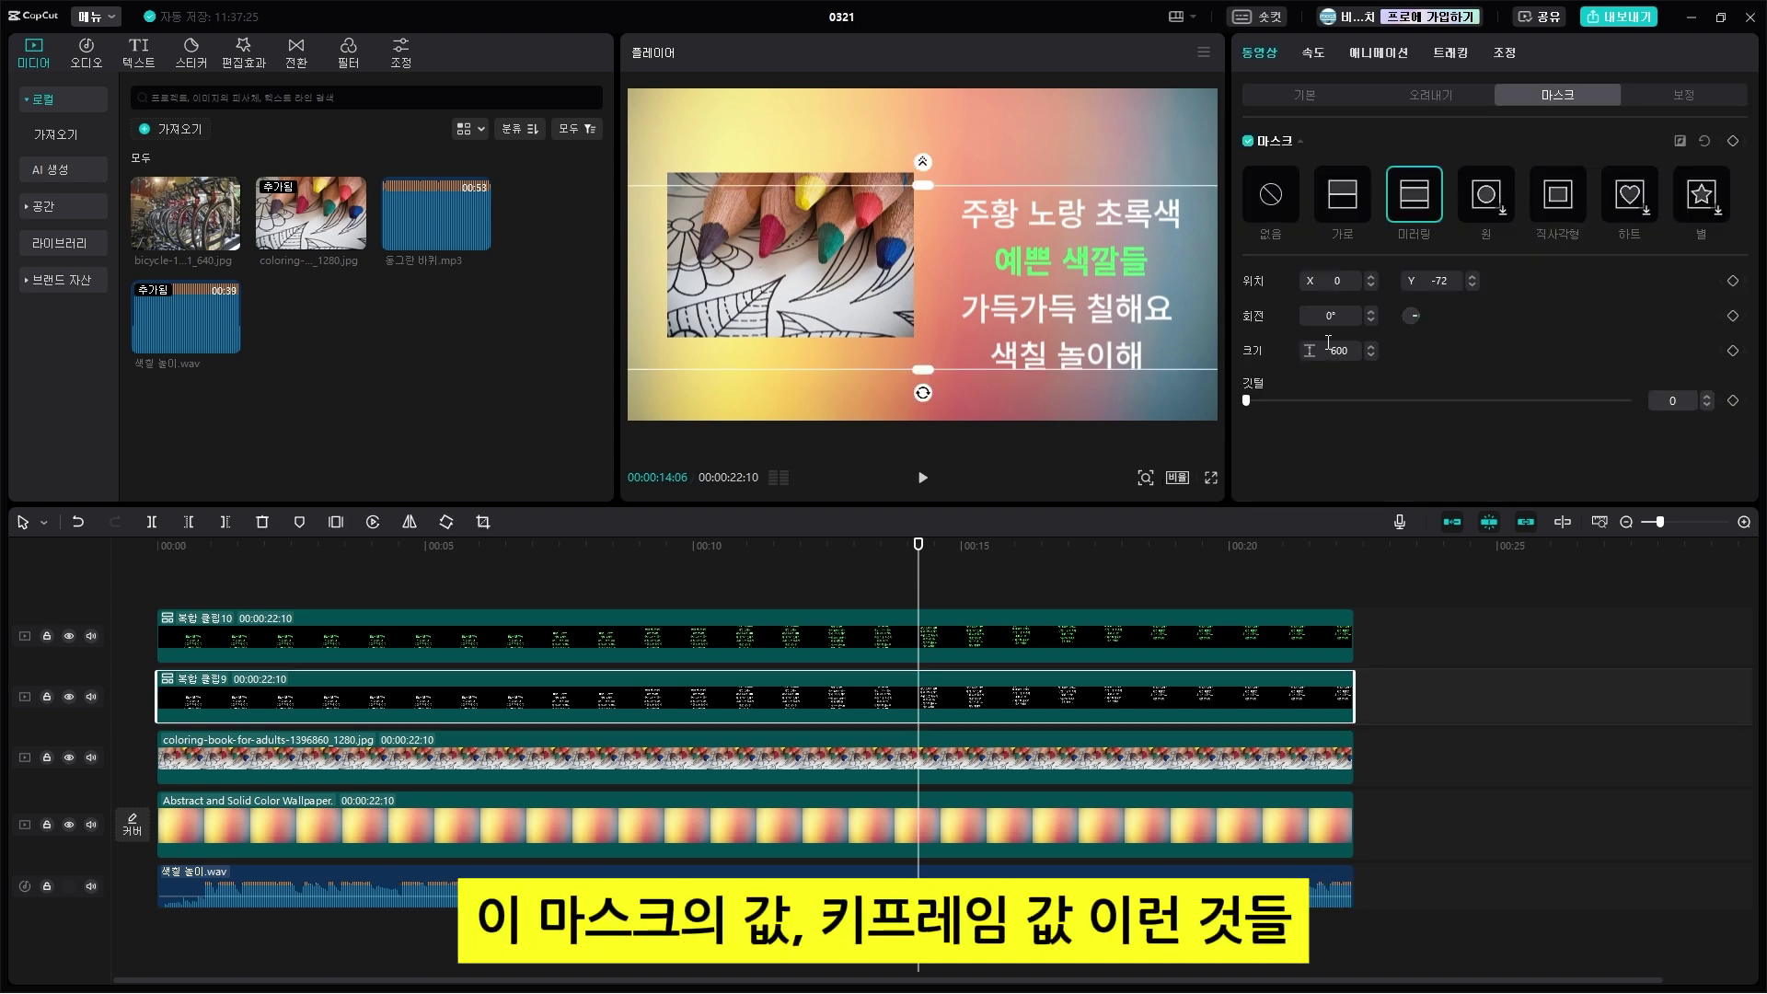
pyautogui.click(1422, 95)
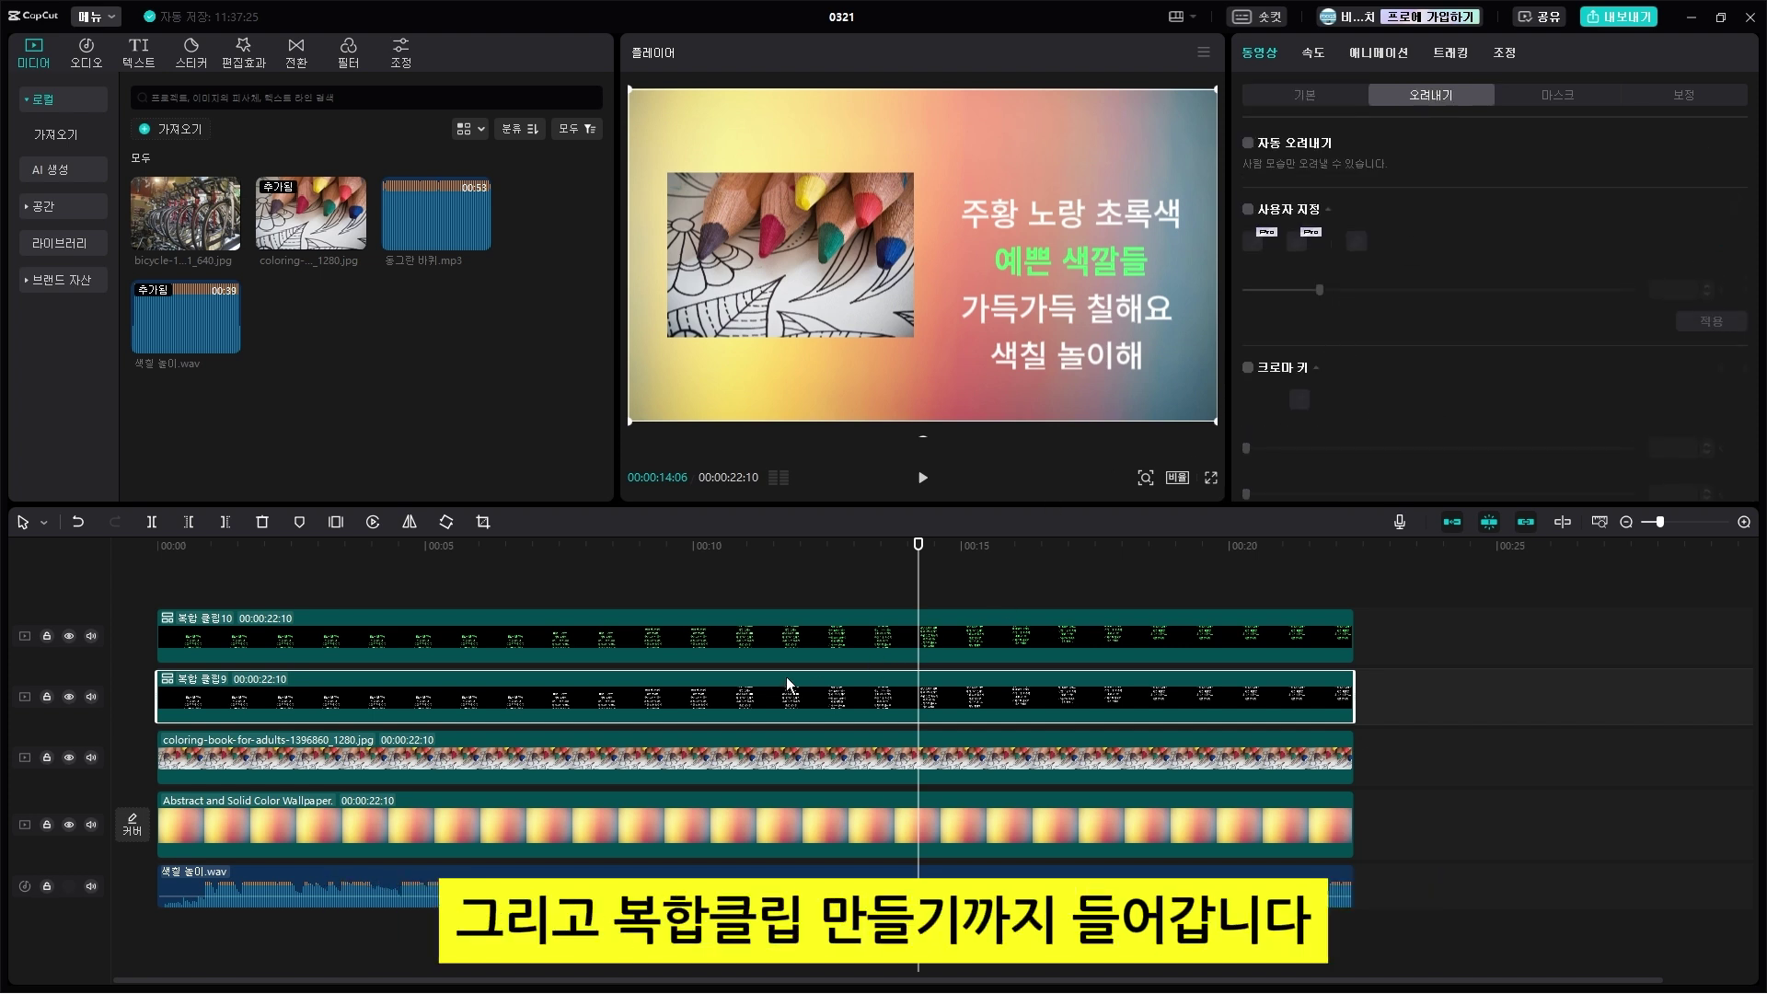
# Step: Return to the start of the timeline and examine the mask settings of the green lyrics compound clip
pyautogui.click(960, 573)
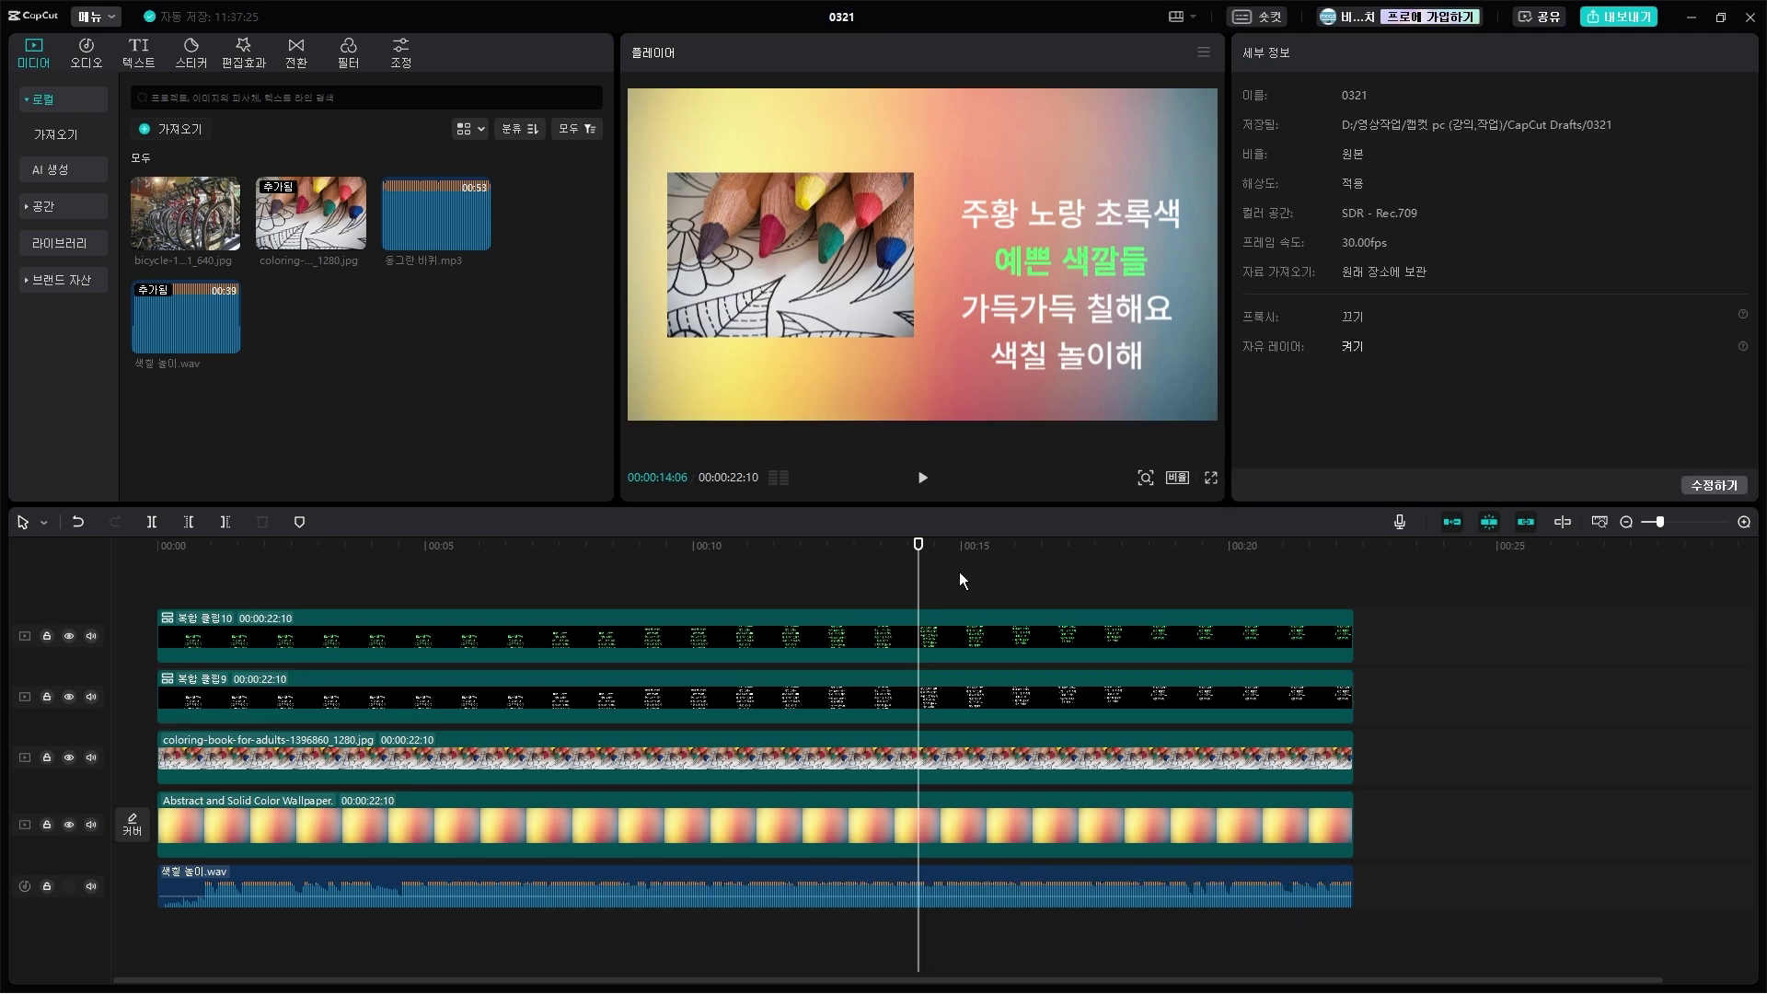
pyautogui.press('Home')
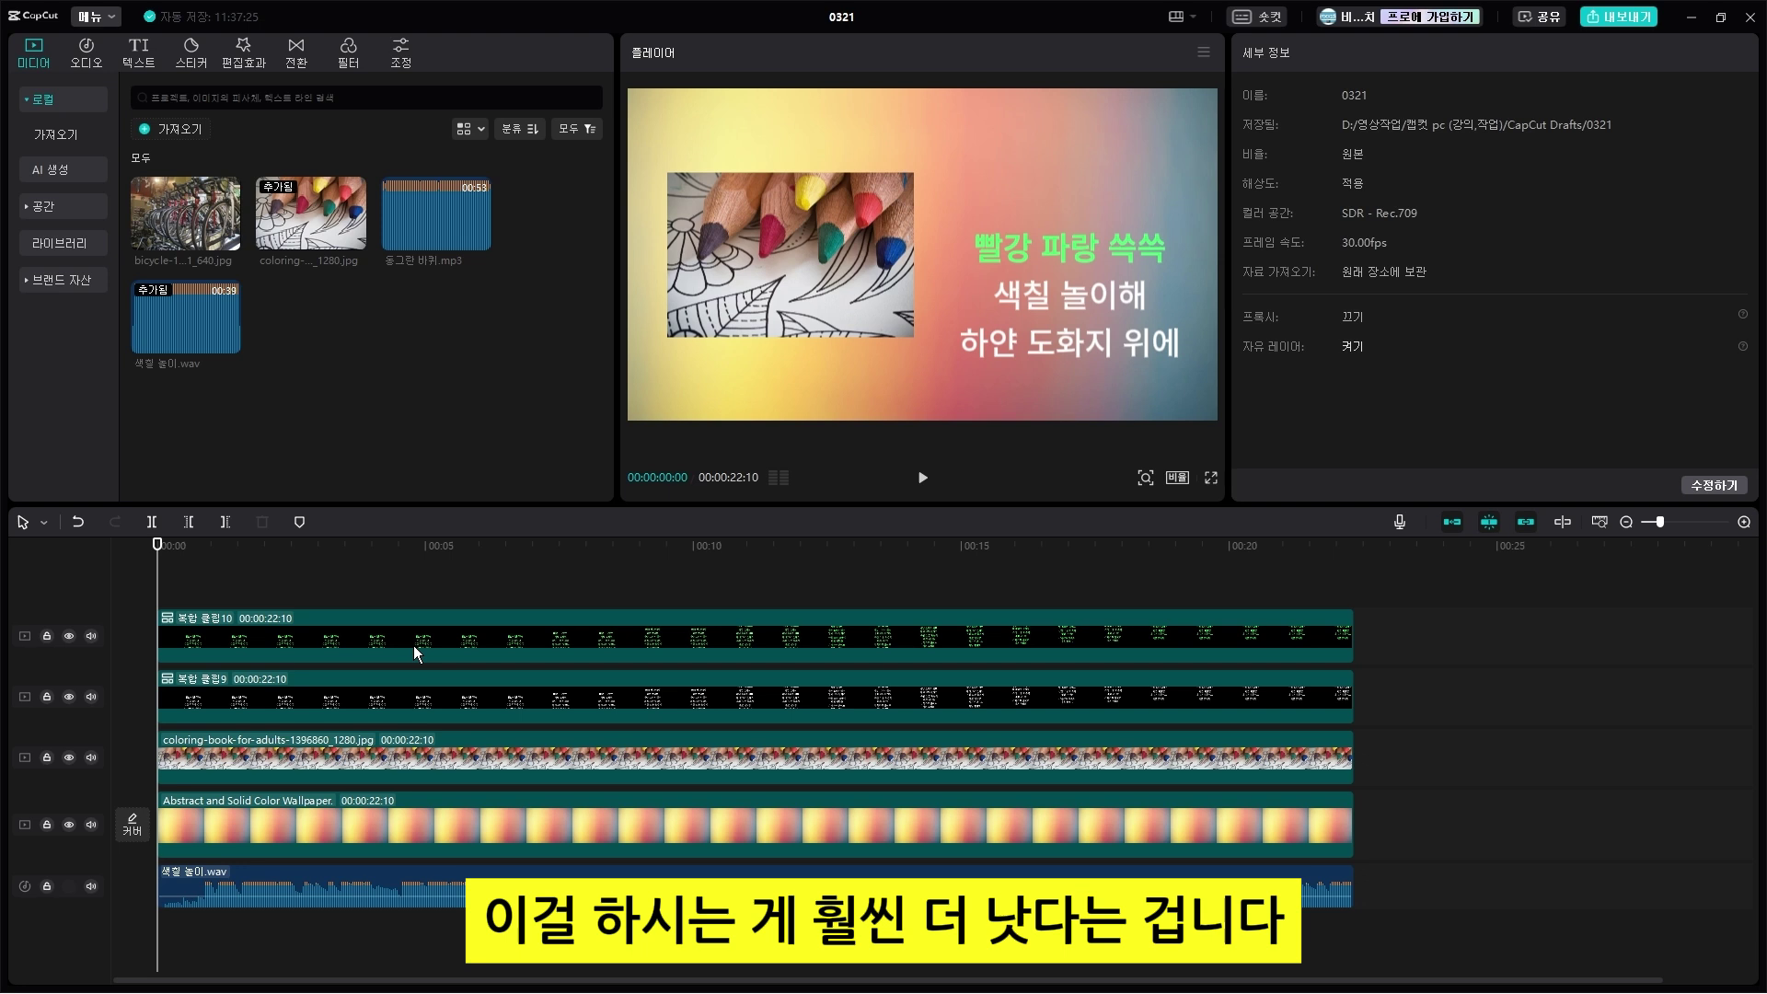
pyautogui.click(543, 701)
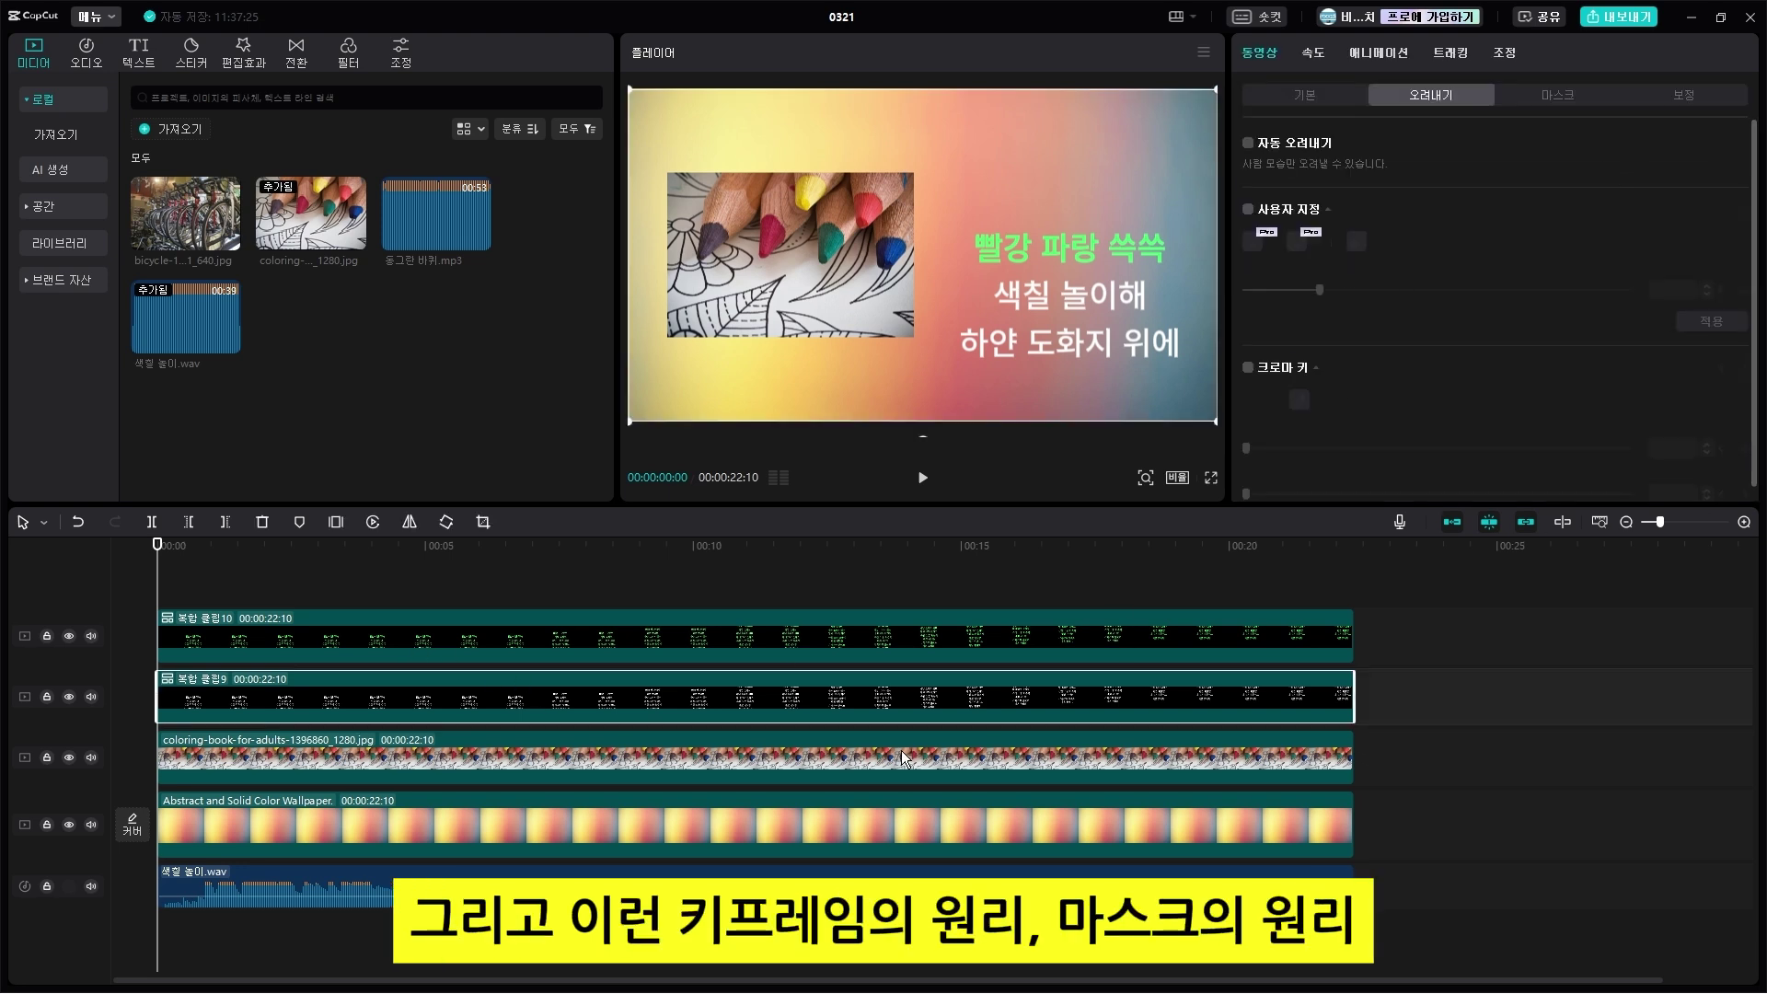
pyautogui.click(928, 635)
pyautogui.click(1557, 95)
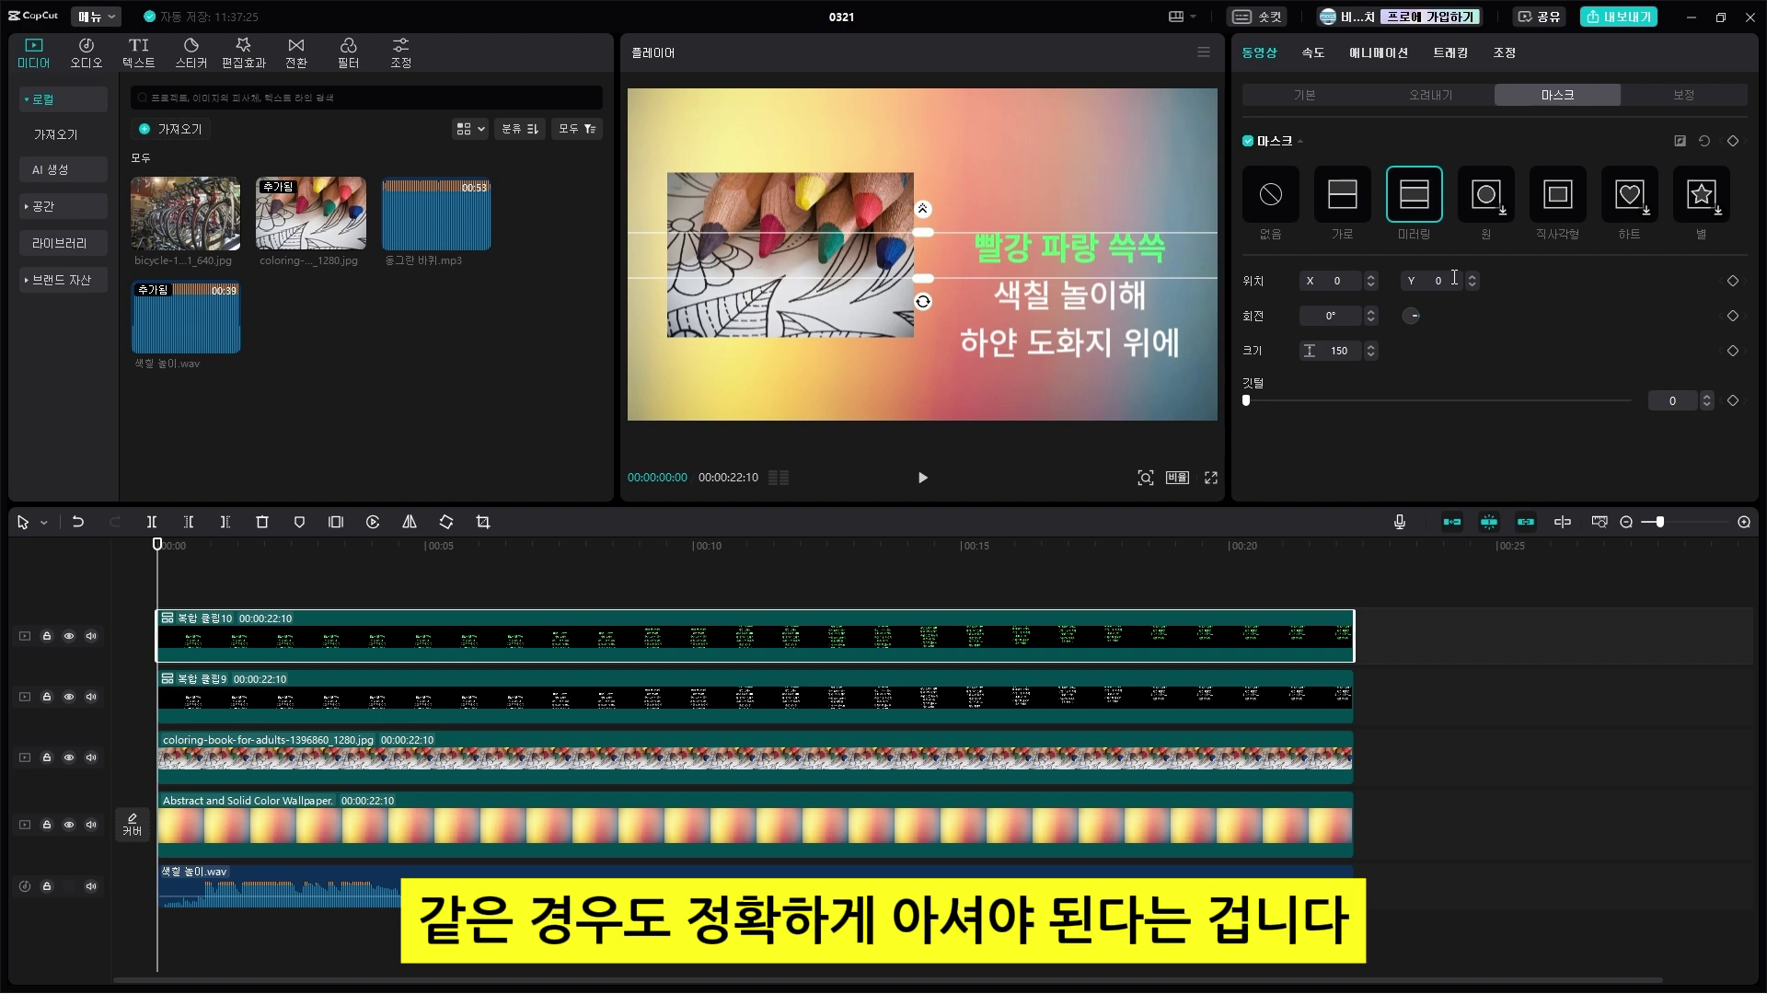
# Step: Deselect the clip and play the finished lyrics video from the beginning
pyautogui.click(414, 593)
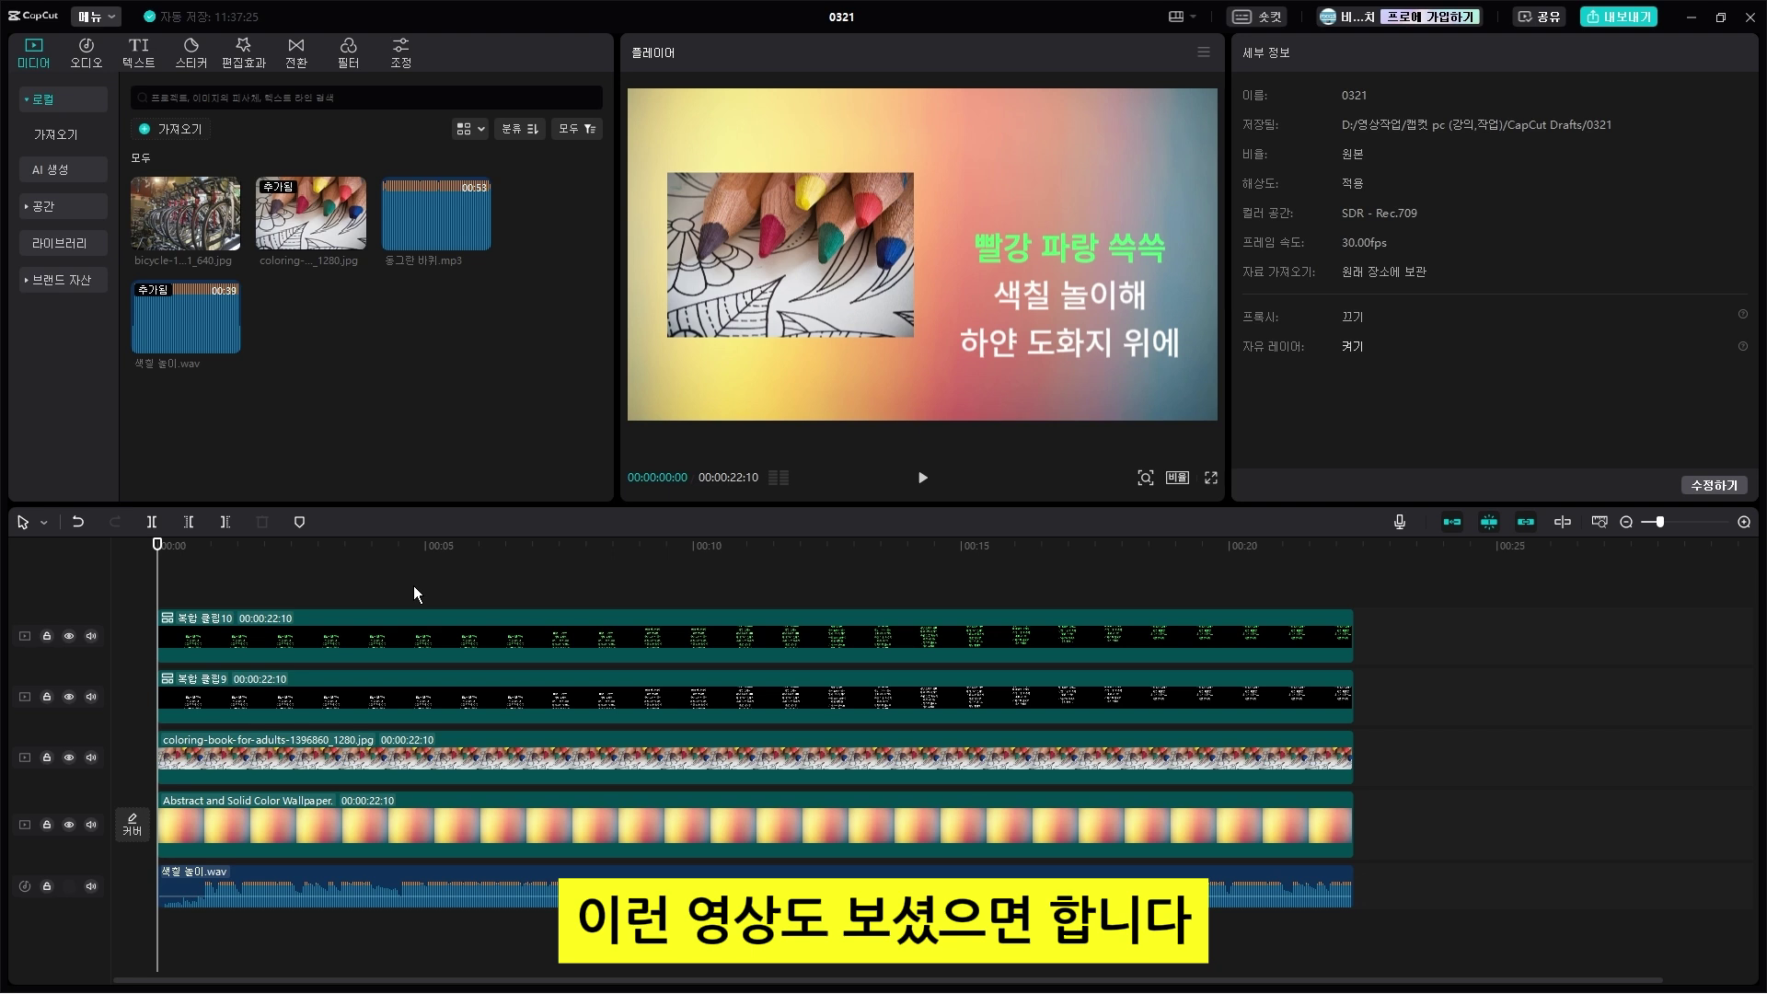
pyautogui.press('space')
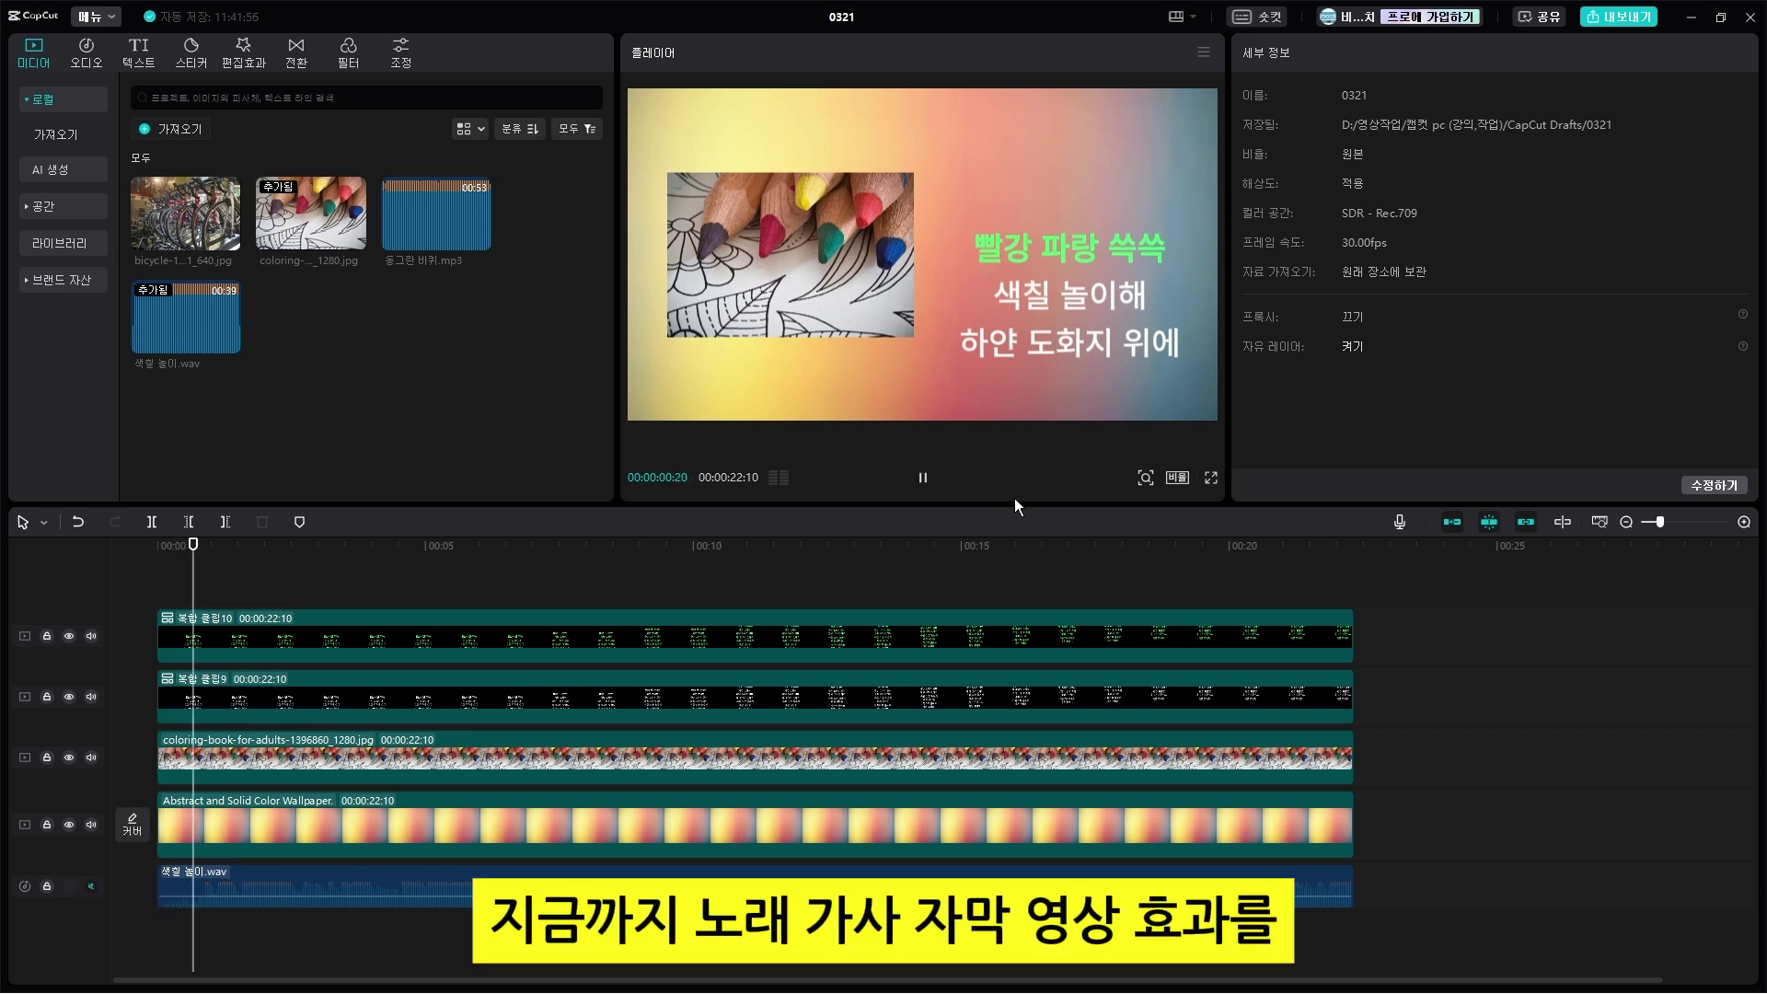